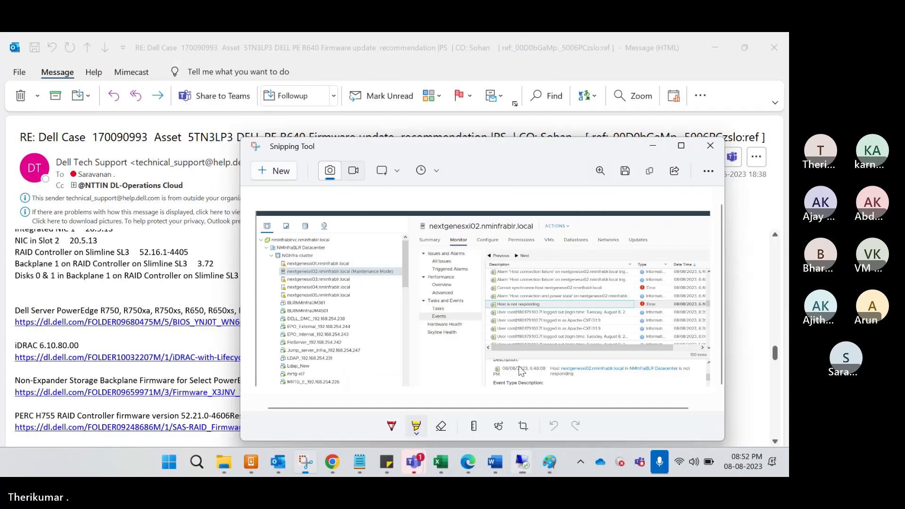
Switch to the remote session's iDRAC9 page and look over the Dashboard down to the Recent Logs and Virtual Console preview.
{"action": "left_click", "coordinate": [590, 374]}
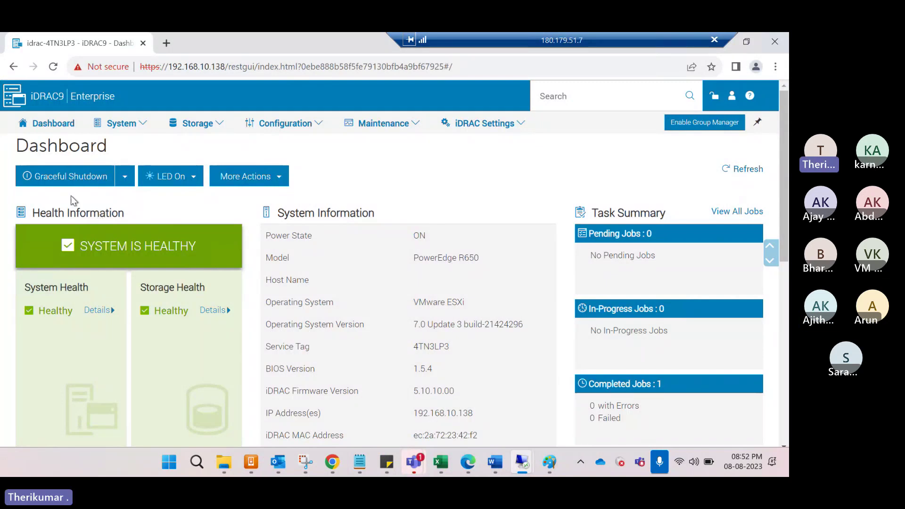
{"action": "left_click", "coordinate": [41, 126]}
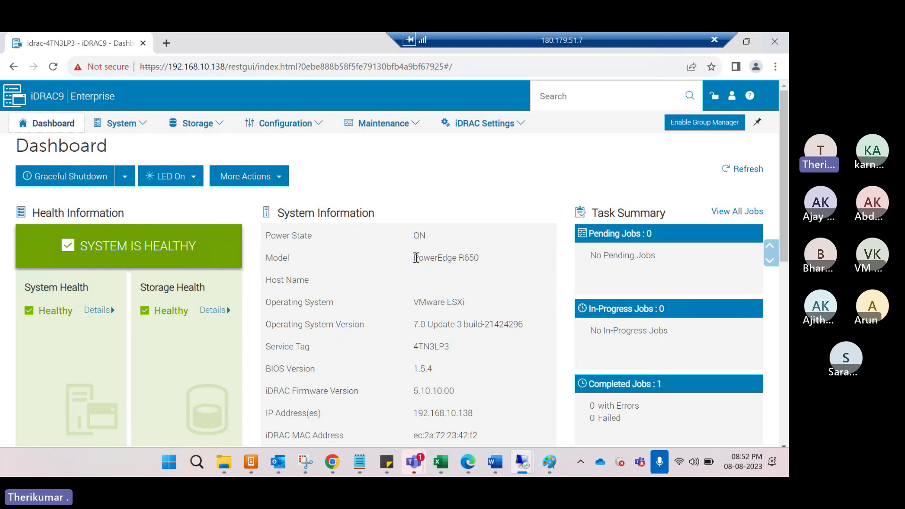
{"action": "scroll", "coordinate": [490, 298], "scroll_direction": "down", "scroll_amount": 3}
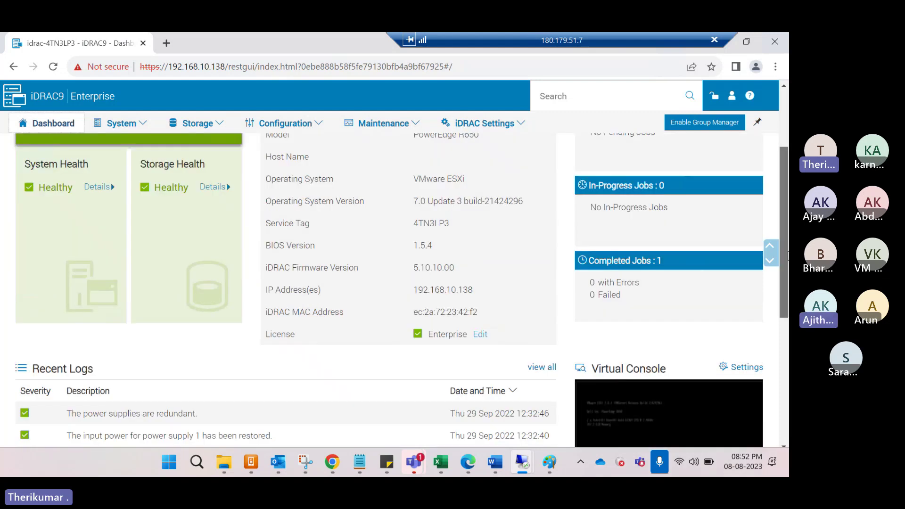
{"action": "scroll", "coordinate": [662, 317], "scroll_direction": "down", "scroll_amount": 4}
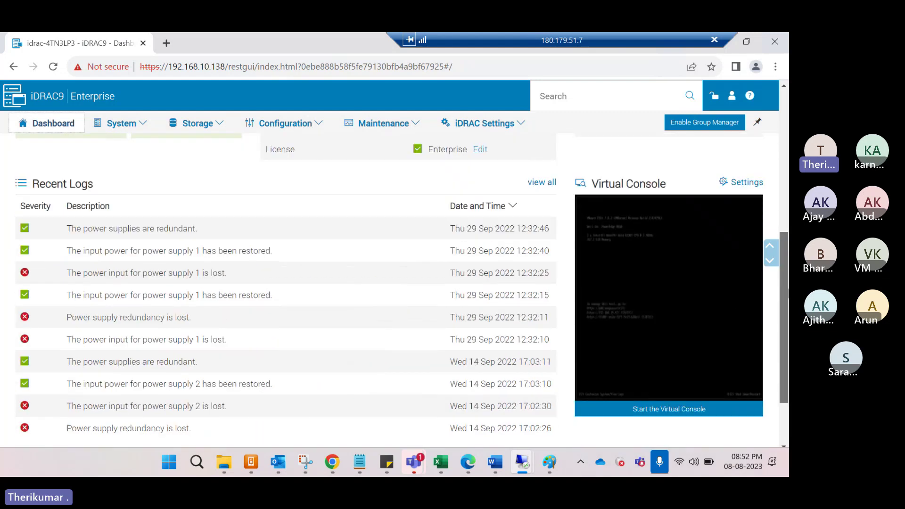
Launch the server's virtual console, call up the ESXi Customize System login, cancel it and minimize the console window.
{"action": "left_click", "coordinate": [669, 311]}
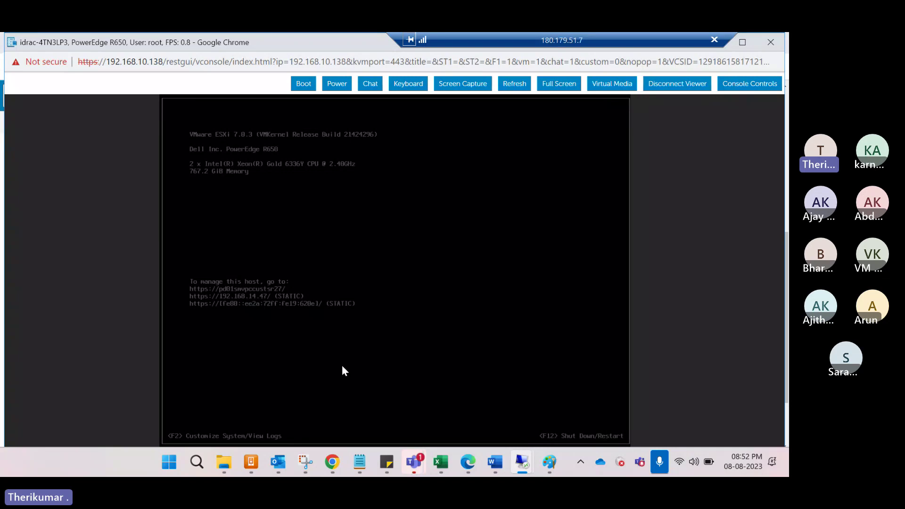
{"action": "key", "text": "F2"}
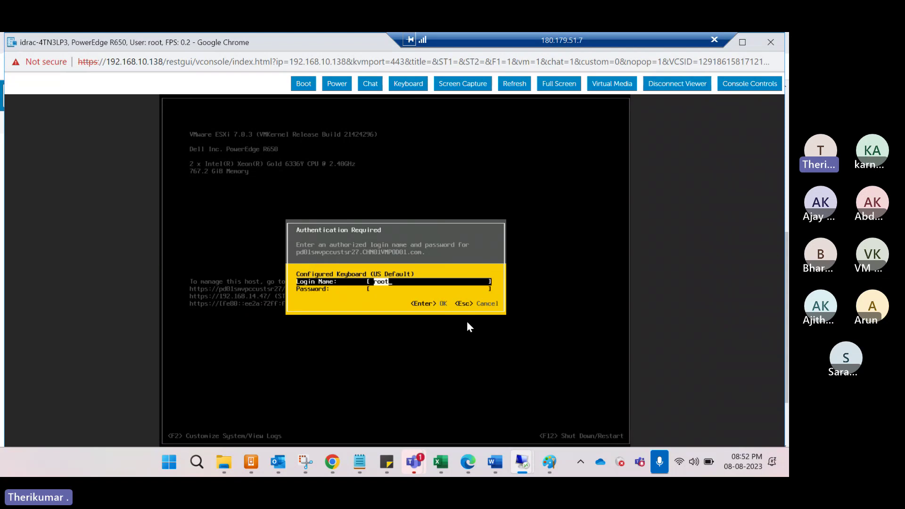
{"action": "key", "text": "Escape"}
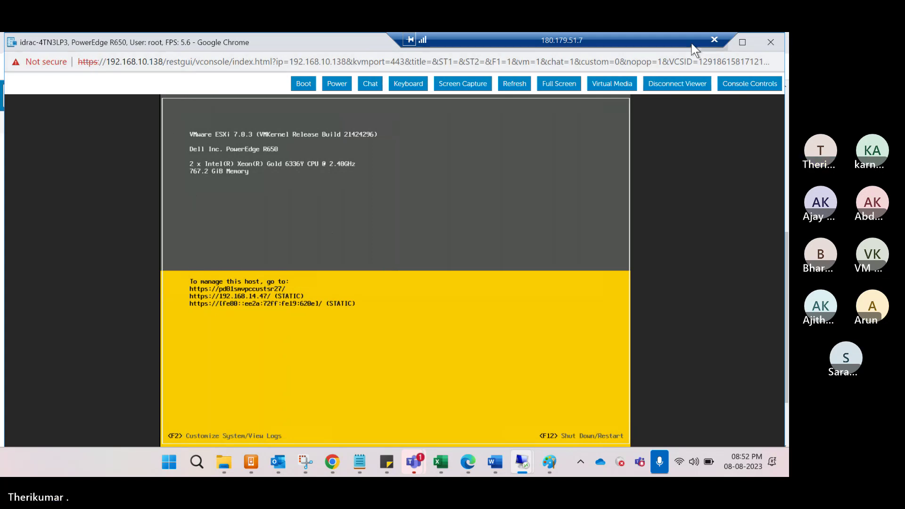
{"action": "left_click_drag", "start_coordinate": [696, 46], "coordinate": [656, 48]}
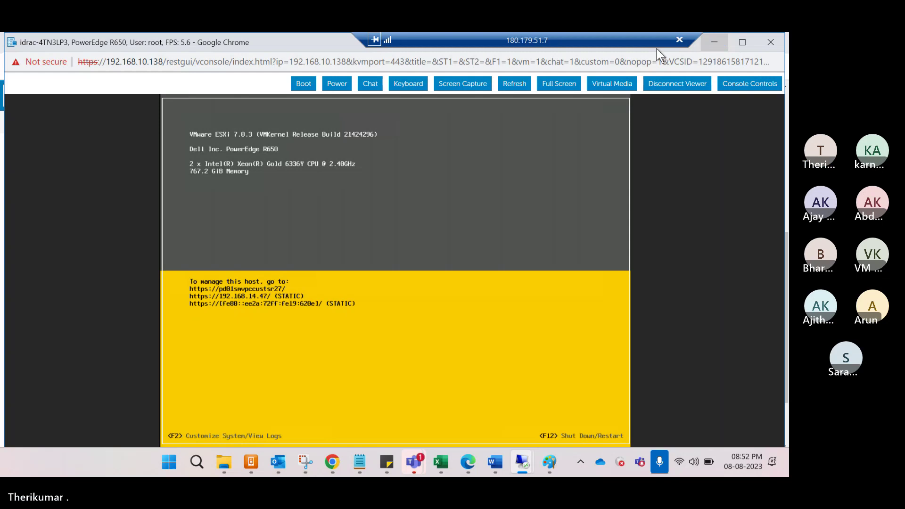
{"action": "left_click", "coordinate": [714, 44]}
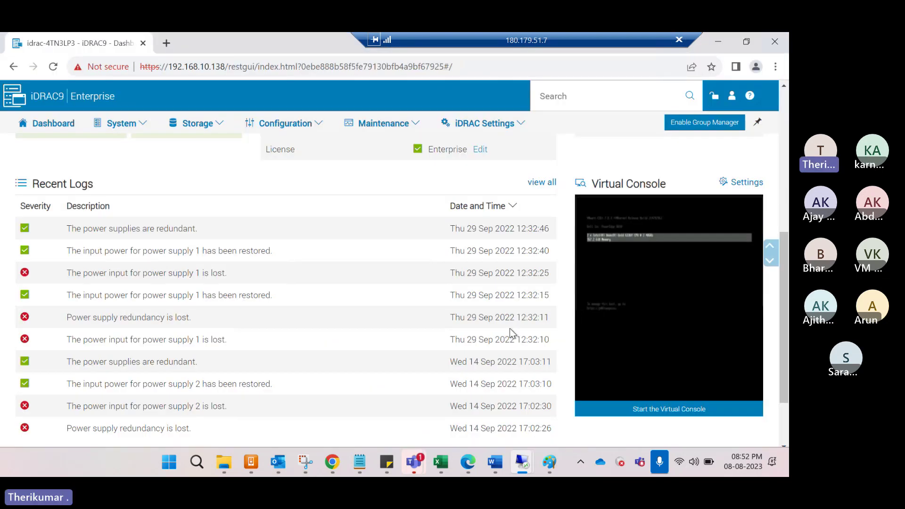
Review the server's model, operating system and operating system version in the Dashboard's System Information.
{"action": "scroll", "coordinate": [510, 328], "scroll_direction": "up", "scroll_amount": 6}
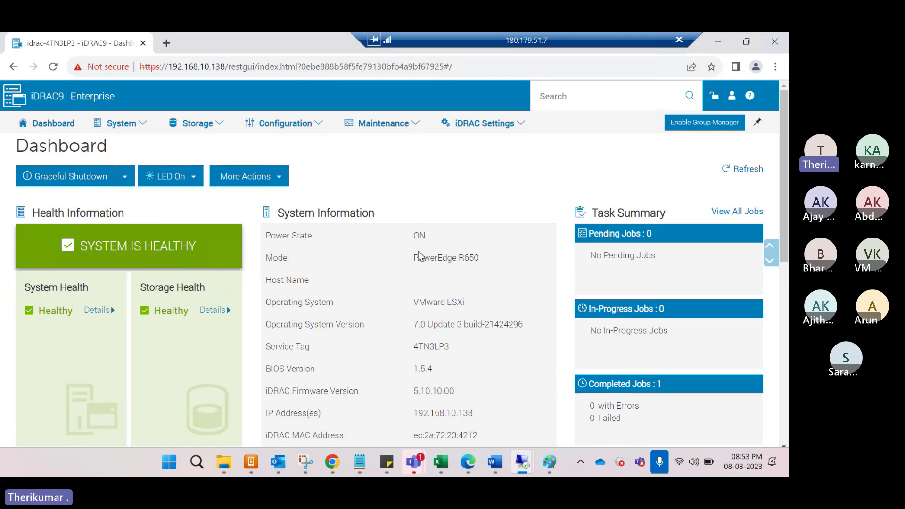
{"action": "left_click_drag", "start_coordinate": [420, 256], "coordinate": [488, 264]}
{"action": "left_click", "coordinate": [310, 243]}
{"action": "left_click_drag", "start_coordinate": [272, 302], "coordinate": [482, 310]}
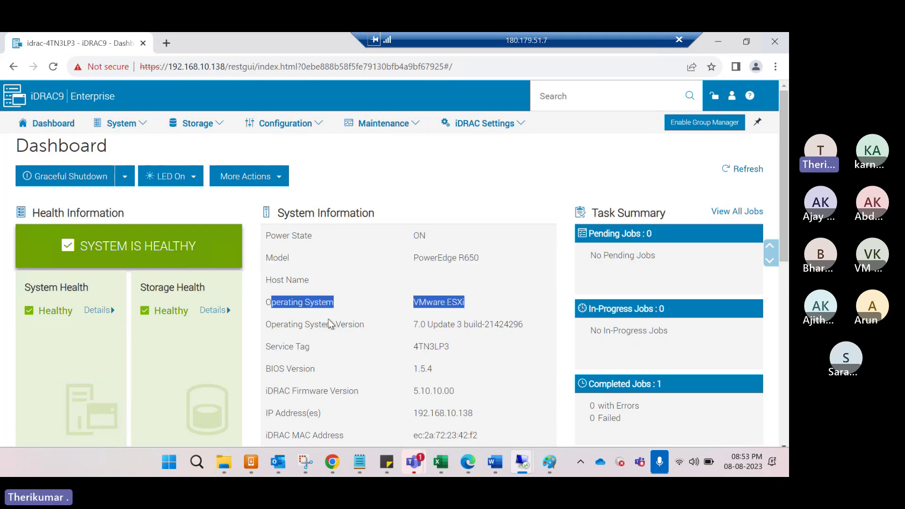
{"action": "left_click_drag", "start_coordinate": [267, 325], "coordinate": [520, 325]}
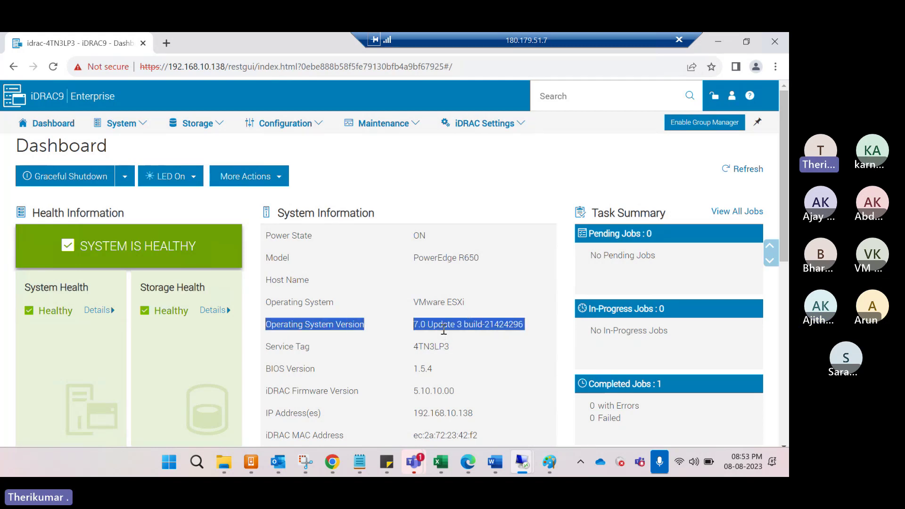
Examine the iDRAC firmware version, IP address and MAC address, plus the Recent Logs and Notes on the Dashboard.
{"action": "scroll", "coordinate": [450, 334], "scroll_direction": "down", "scroll_amount": 4}
{"action": "scroll", "coordinate": [440, 262], "scroll_direction": "down", "scroll_amount": 1}
{"action": "scroll", "coordinate": [440, 262], "scroll_direction": "up", "scroll_amount": 2}
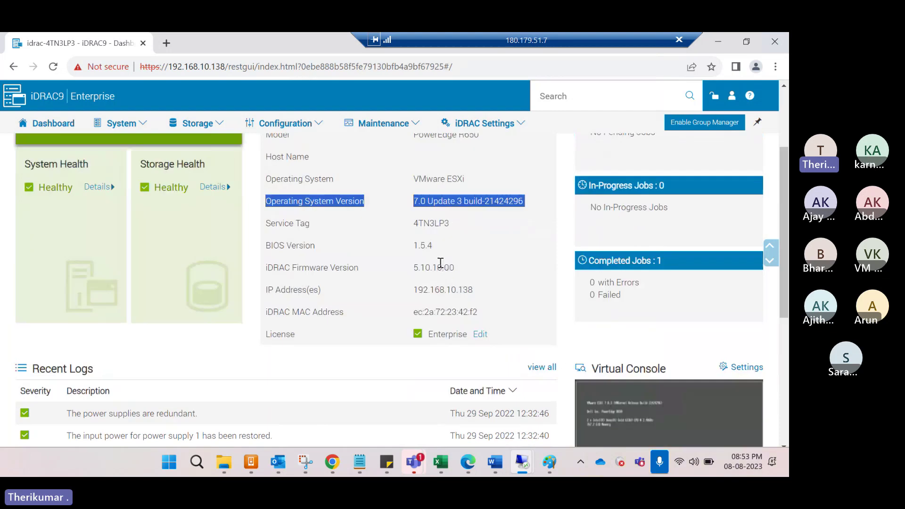
{"action": "scroll", "coordinate": [439, 262], "scroll_direction": "down", "scroll_amount": 1}
{"action": "scroll", "coordinate": [440, 262], "scroll_direction": "down", "scroll_amount": 1}
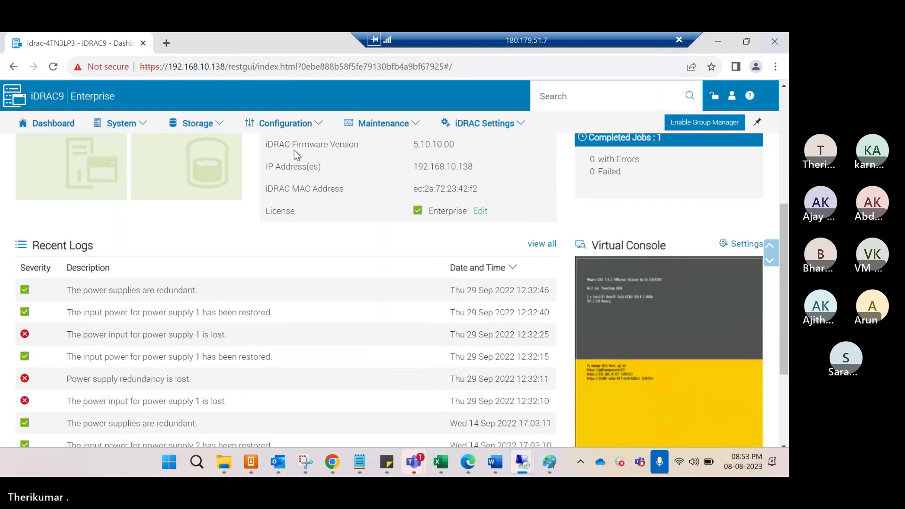
{"action": "left_click_drag", "start_coordinate": [265, 147], "coordinate": [455, 147]}
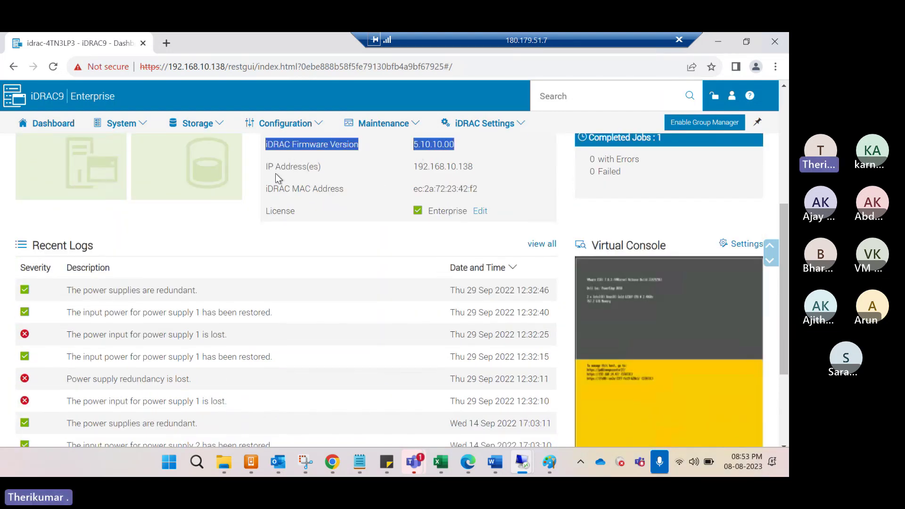
{"action": "left_click_drag", "start_coordinate": [267, 168], "coordinate": [321, 168]}
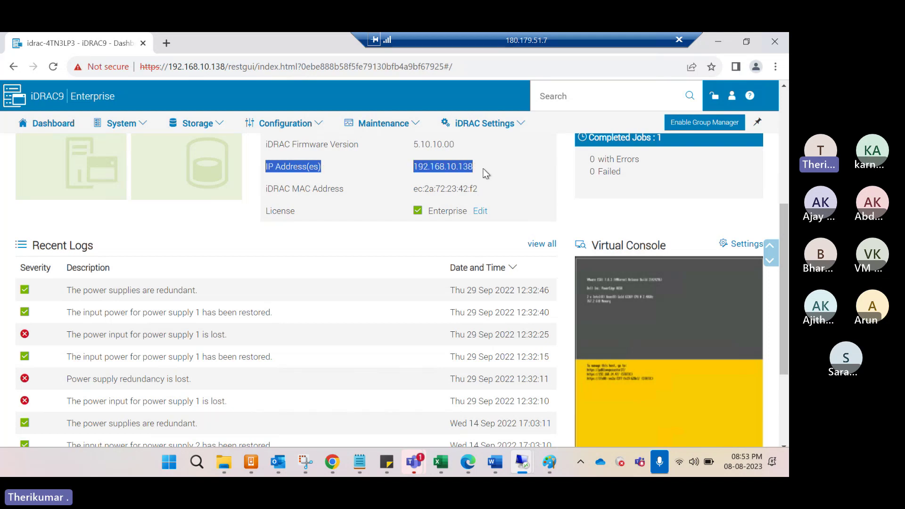
{"action": "left_click_drag", "start_coordinate": [274, 191], "coordinate": [341, 207]}
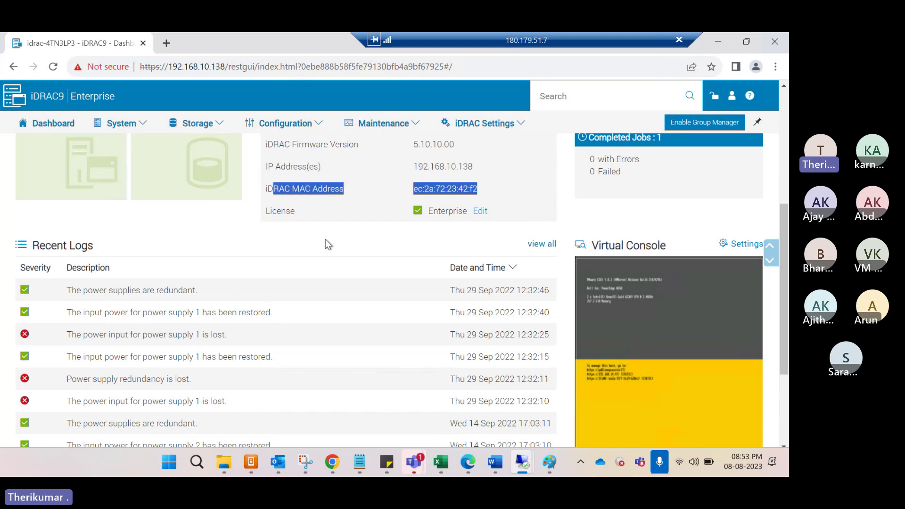
{"action": "scroll", "coordinate": [397, 310], "scroll_direction": "down", "scroll_amount": 3}
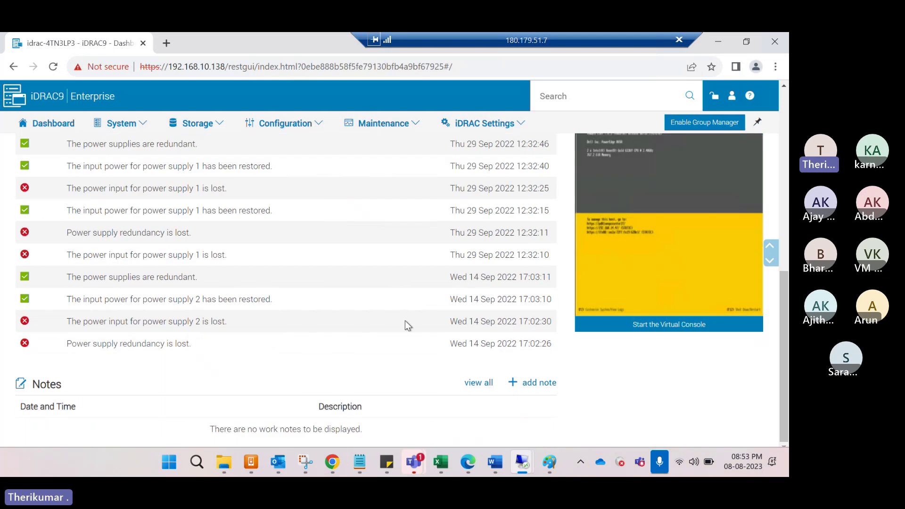
{"action": "scroll", "coordinate": [406, 321], "scroll_direction": "up", "scroll_amount": 8}
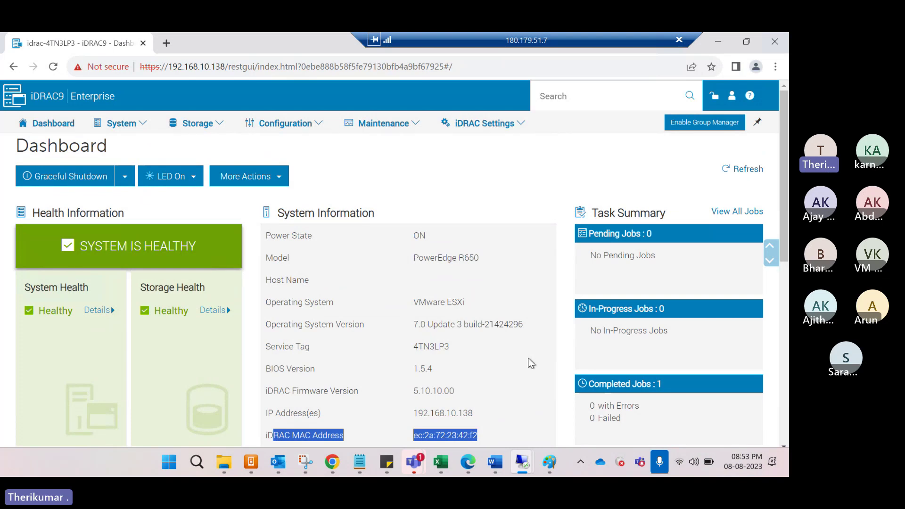
Review the server's alternative power actions, including warm and cold boot, without running any of them.
{"action": "left_click", "coordinate": [125, 179]}
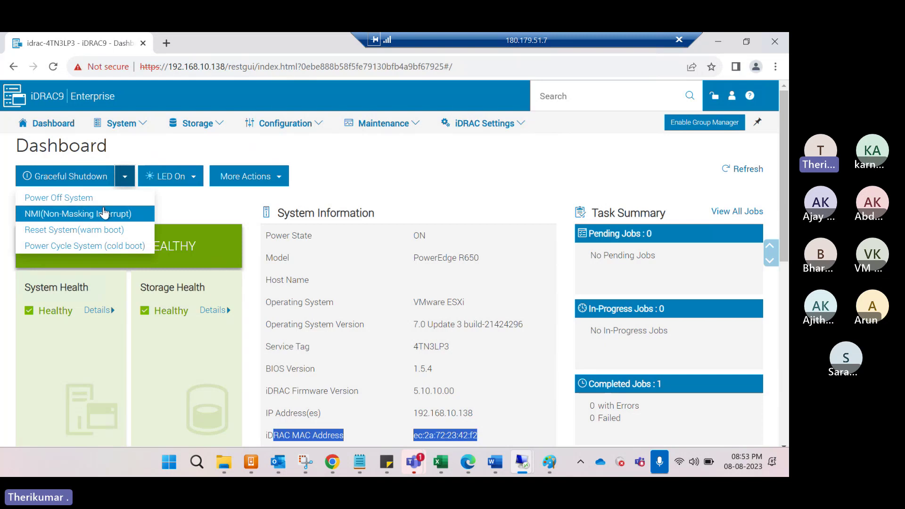
{"action": "left_click", "coordinate": [402, 244]}
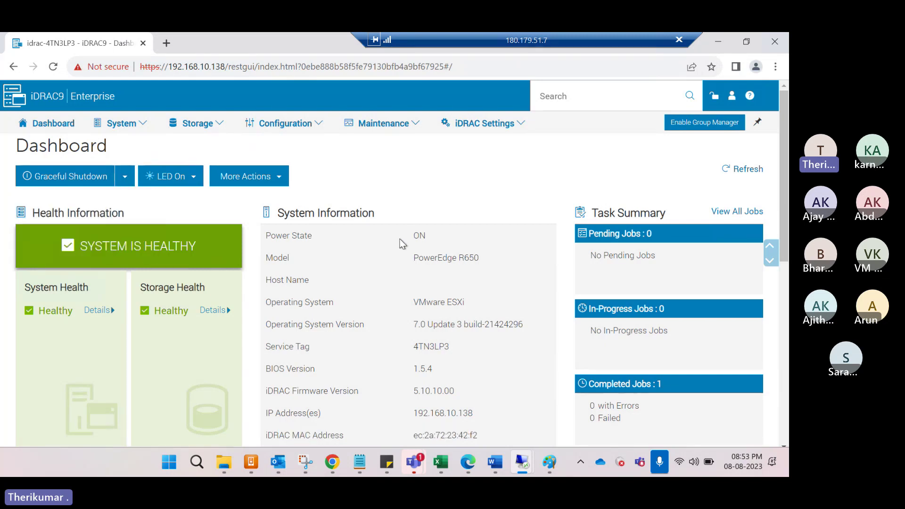
{"action": "left_click", "coordinate": [130, 180]}
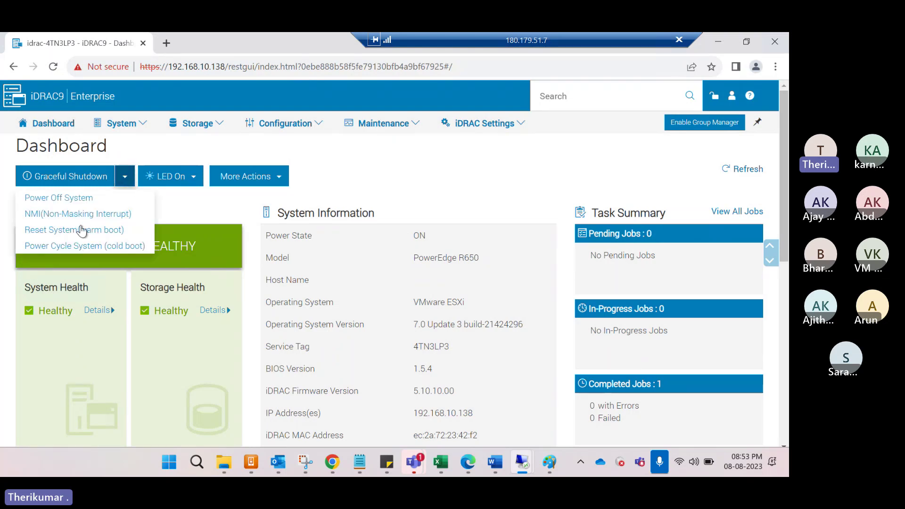
{"action": "left_click", "coordinate": [360, 239]}
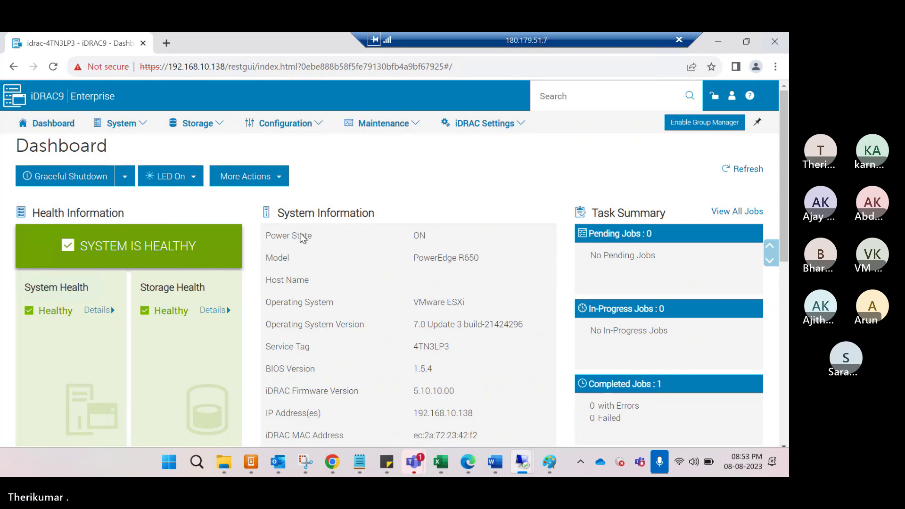
Open the System overview and look over its component categories and summary information.
{"action": "left_click", "coordinate": [115, 126]}
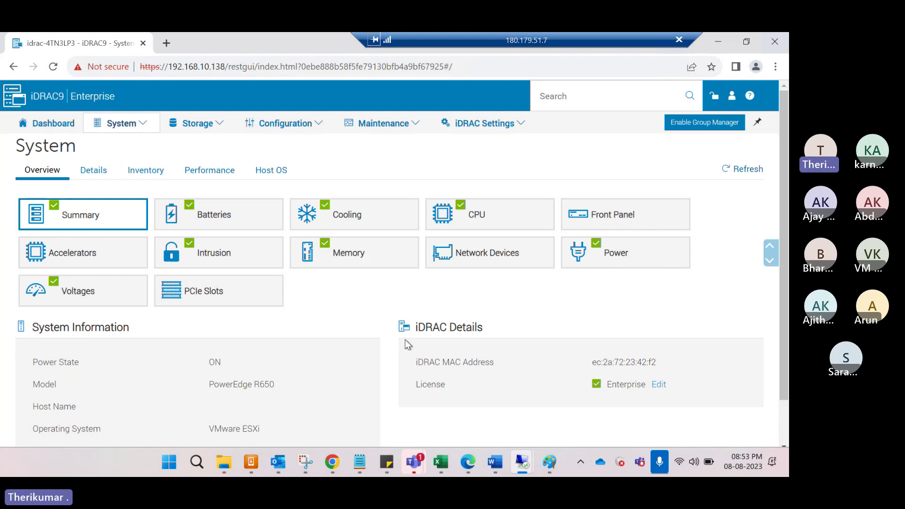
{"action": "scroll", "coordinate": [410, 352], "scroll_direction": "down", "scroll_amount": 1}
{"action": "scroll", "coordinate": [354, 346], "scroll_direction": "up", "scroll_amount": 1}
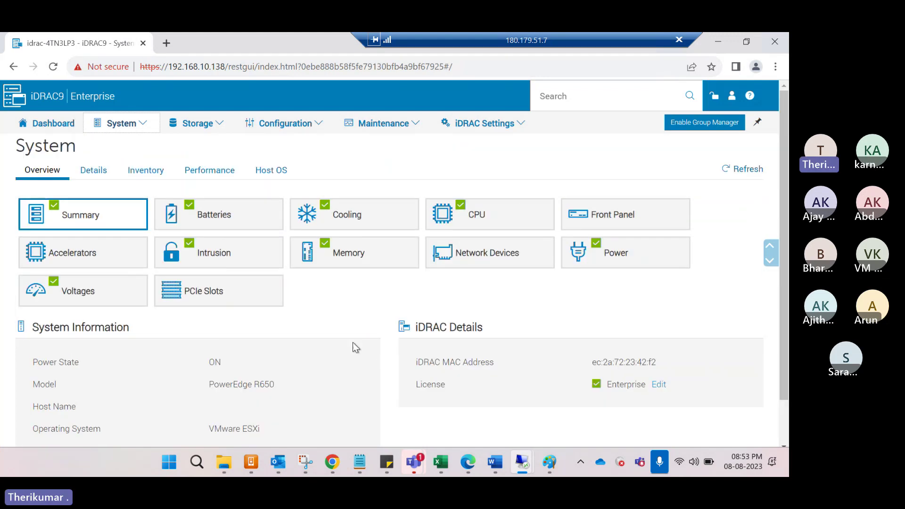
Check the status and state of the PERC1 ROMB and System Board CMOS batteries in the System overview.
{"action": "left_click", "coordinate": [215, 222]}
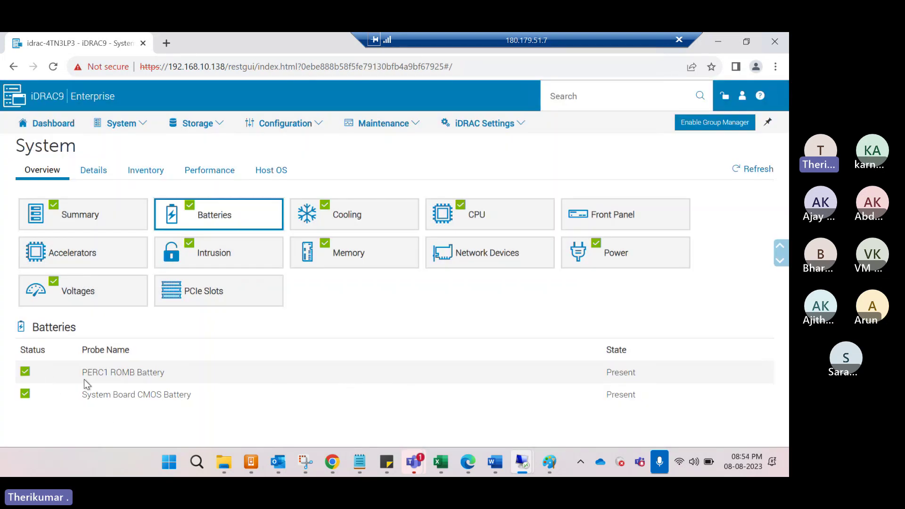
{"action": "left_click_drag", "start_coordinate": [598, 391], "coordinate": [660, 397]}
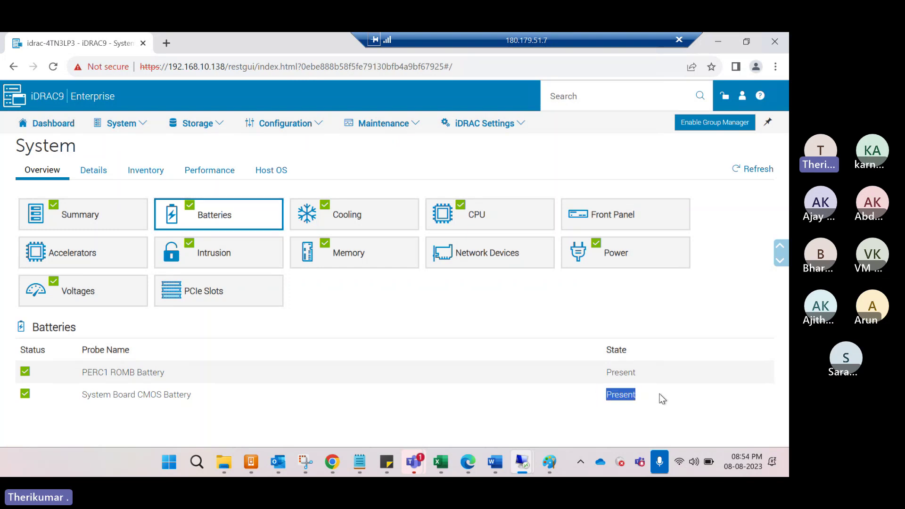
{"action": "left_click_drag", "start_coordinate": [604, 378], "coordinate": [657, 380]}
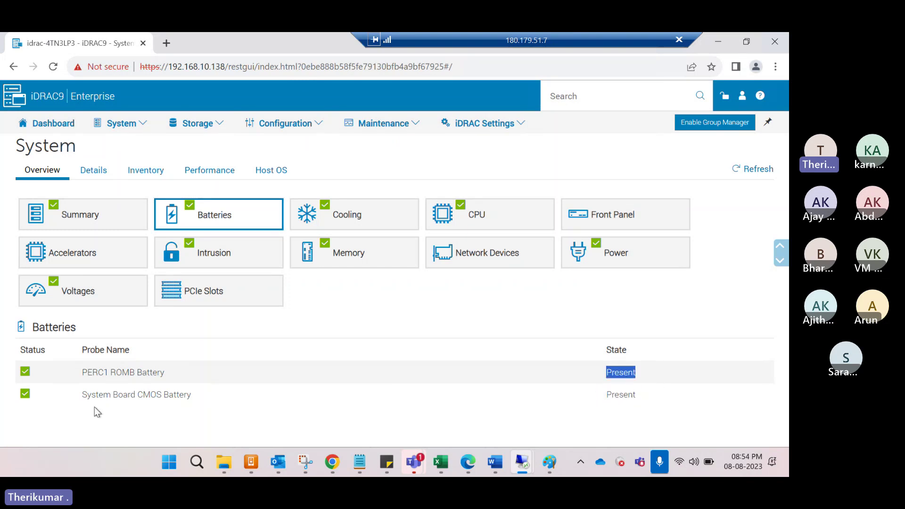
{"action": "triple_click", "coordinate": [220, 395]}
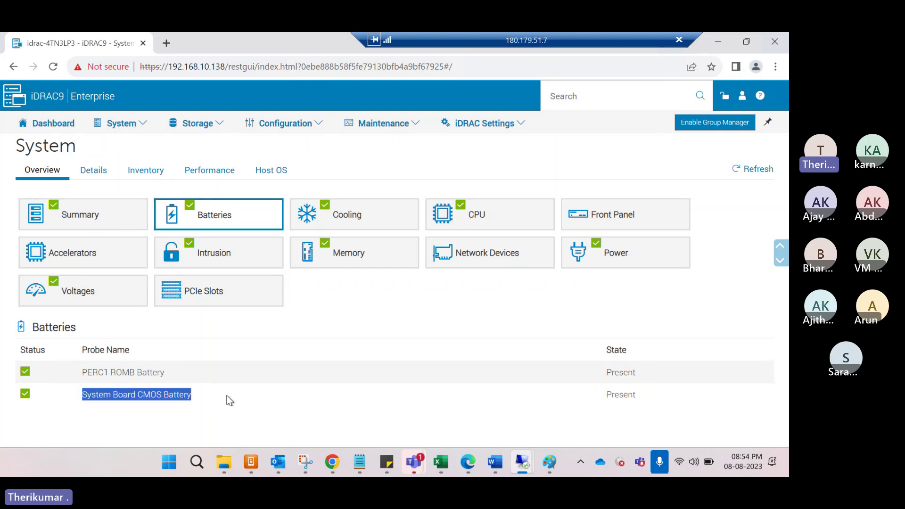
{"action": "left_click", "coordinate": [339, 406]}
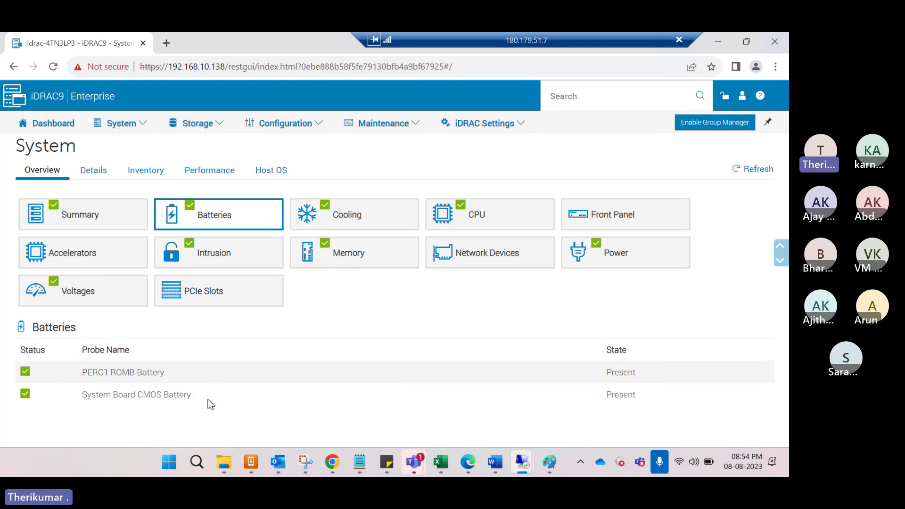
{"action": "triple_click", "coordinate": [106, 384]}
{"action": "left_click", "coordinate": [353, 385]}
Show the Cooling details and examine the fan status, redundancy status and temperature overview.
{"action": "left_click", "coordinate": [339, 215]}
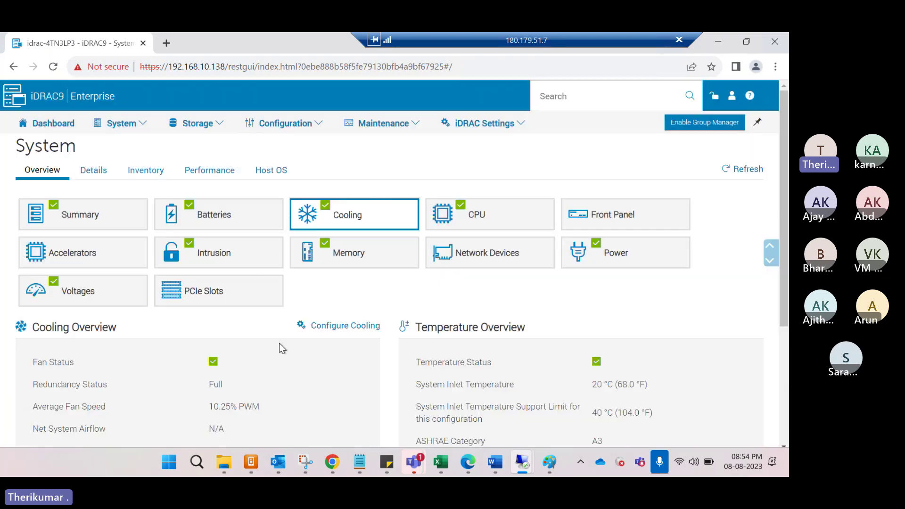
{"action": "scroll", "coordinate": [300, 348], "scroll_direction": "down", "scroll_amount": 3}
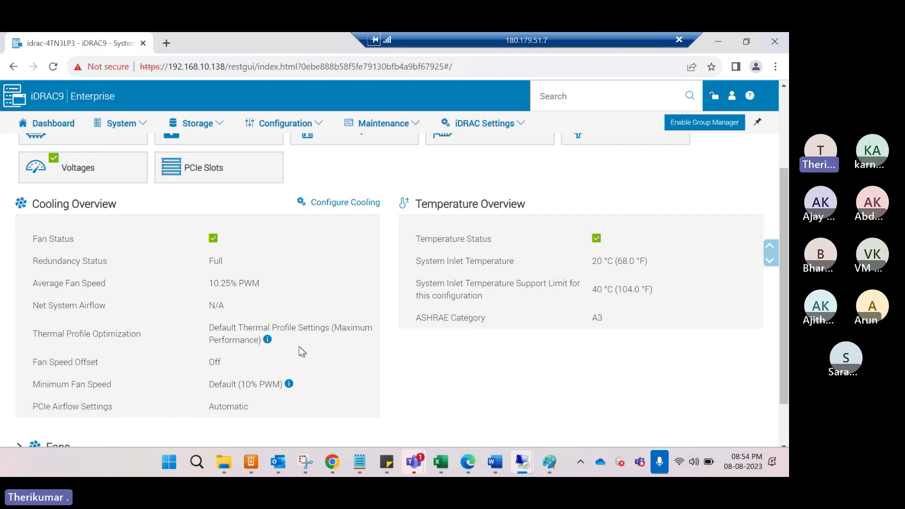
{"action": "scroll", "coordinate": [457, 367], "scroll_direction": "down", "scroll_amount": 2}
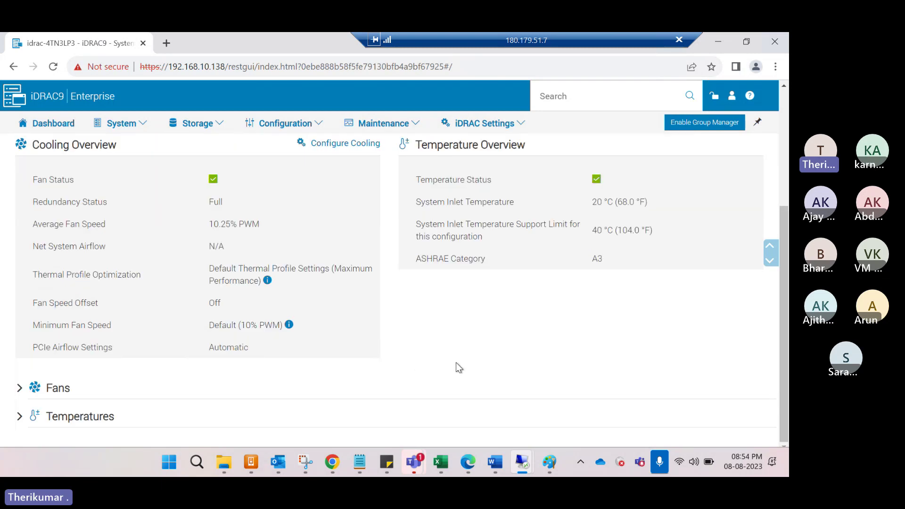
{"action": "scroll", "coordinate": [457, 367], "scroll_direction": "up", "scroll_amount": 2}
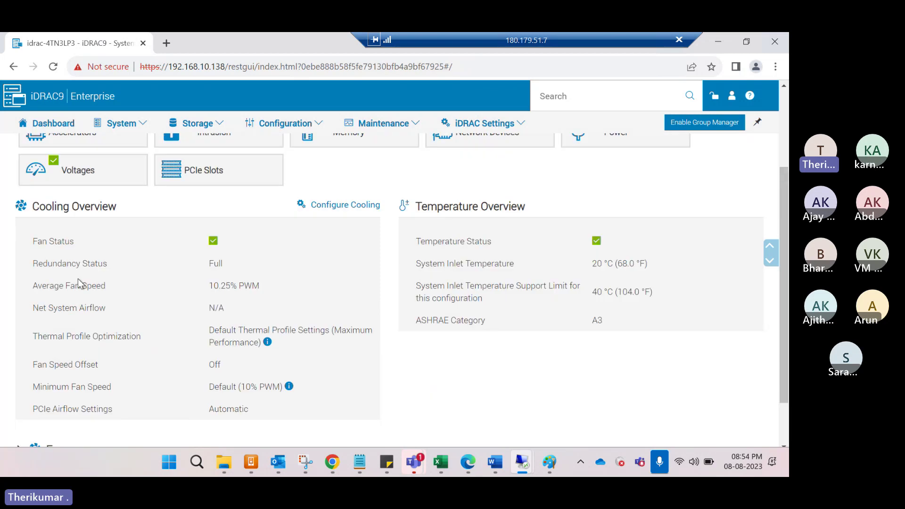
{"action": "left_click_drag", "start_coordinate": [67, 248], "coordinate": [178, 265]}
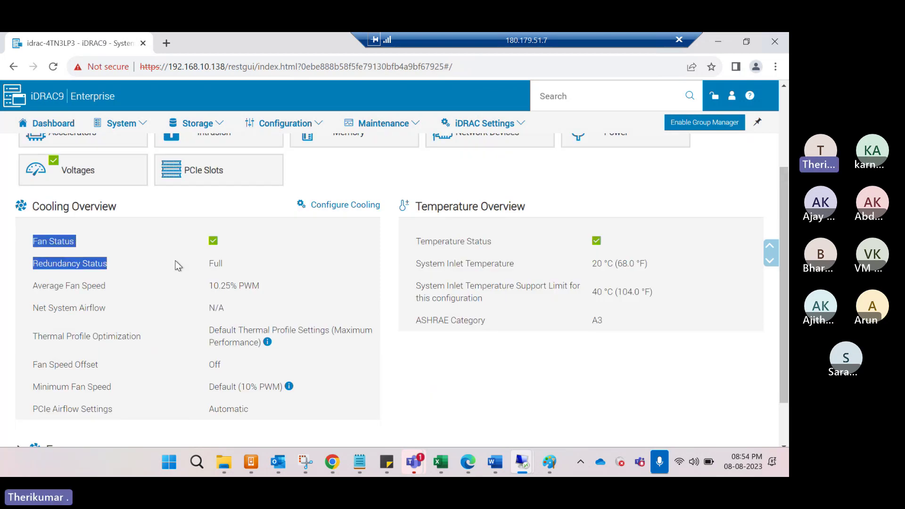
Check the average fan speed in the Cooling Overview and the system inlet temperature in the Temperature Overview.
{"action": "left_click", "coordinate": [111, 273]}
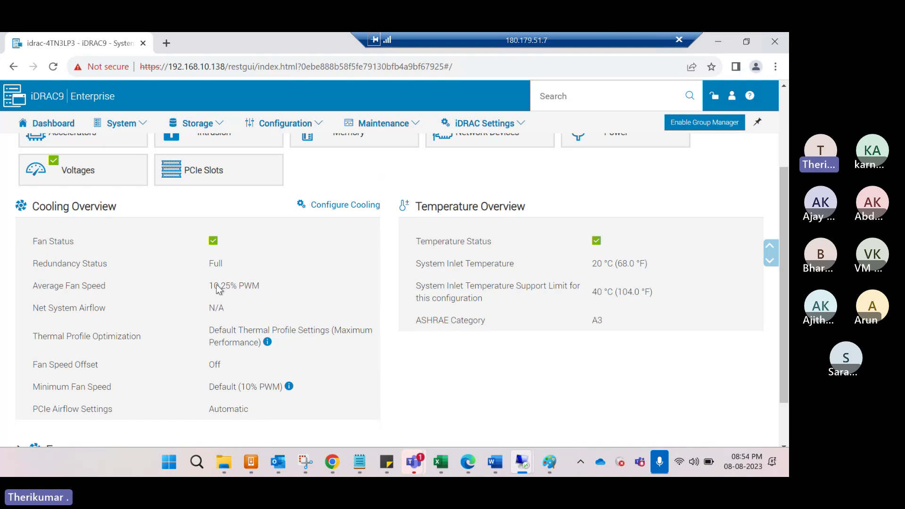
{"action": "left_click_drag", "start_coordinate": [206, 286], "coordinate": [261, 285]}
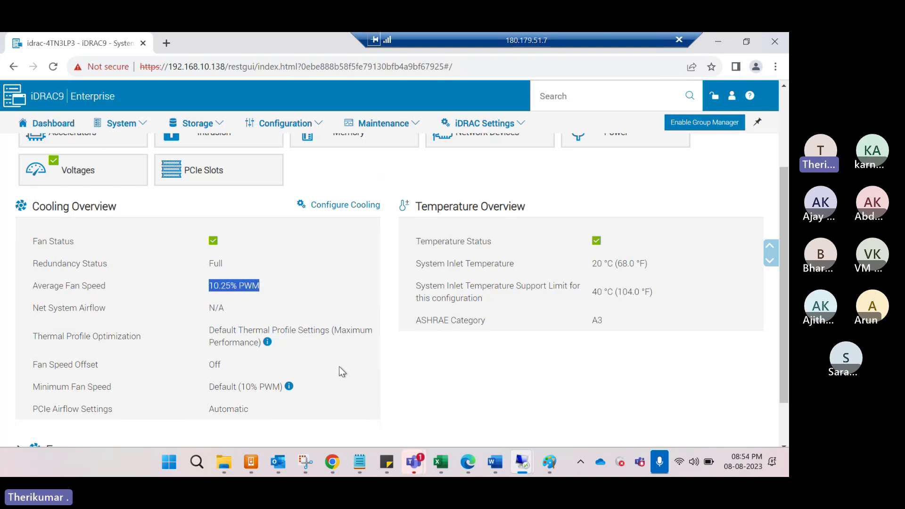
{"action": "scroll", "coordinate": [339, 366], "scroll_direction": "down", "scroll_amount": 1}
{"action": "scroll", "coordinate": [585, 327], "scroll_direction": "up", "scroll_amount": 2}
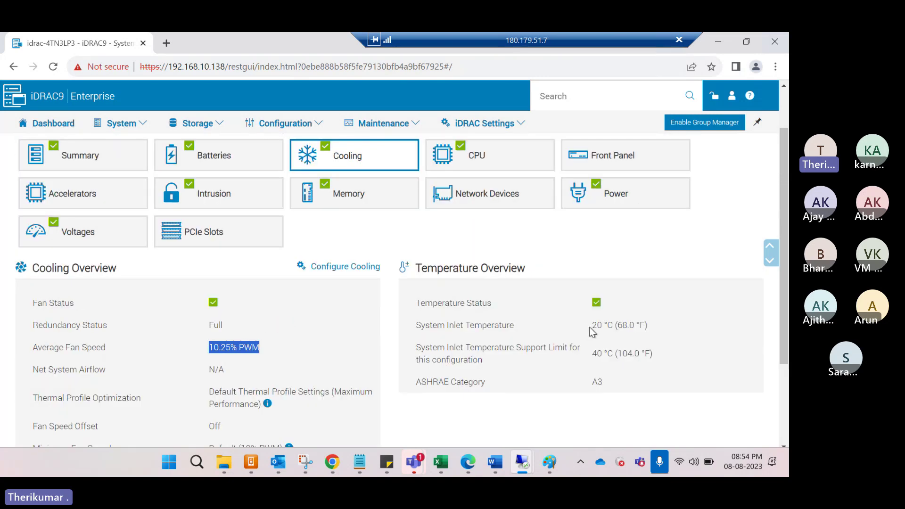
{"action": "left_click_drag", "start_coordinate": [592, 325], "coordinate": [661, 323]}
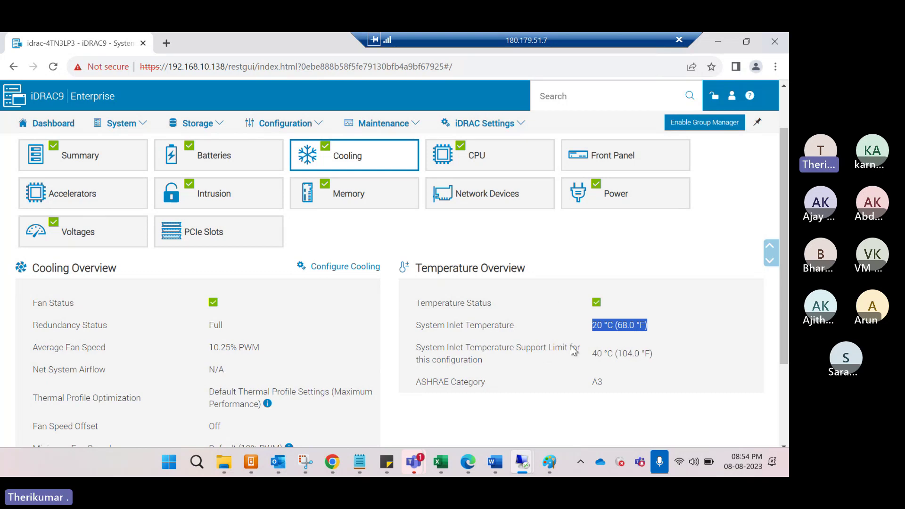
{"action": "scroll", "coordinate": [572, 359], "scroll_direction": "down", "scroll_amount": 3}
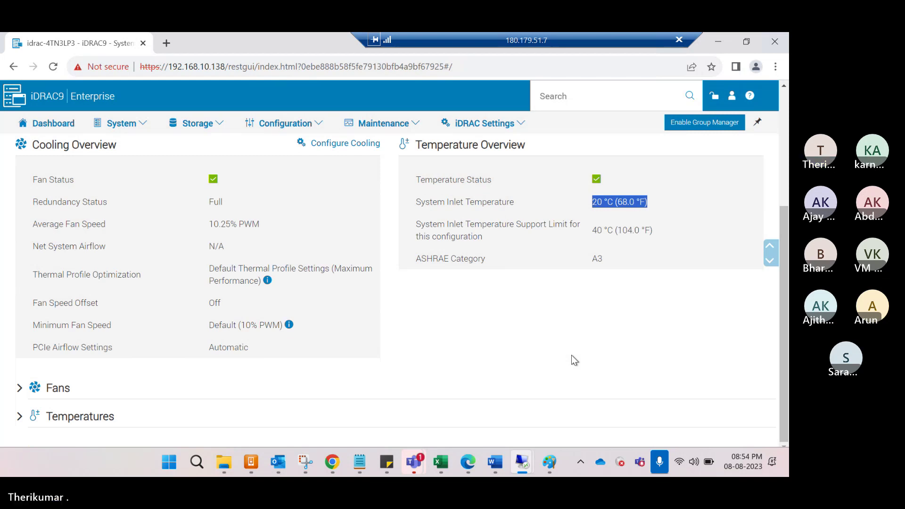
{"action": "scroll", "coordinate": [151, 338], "scroll_direction": "up", "scroll_amount": 3}
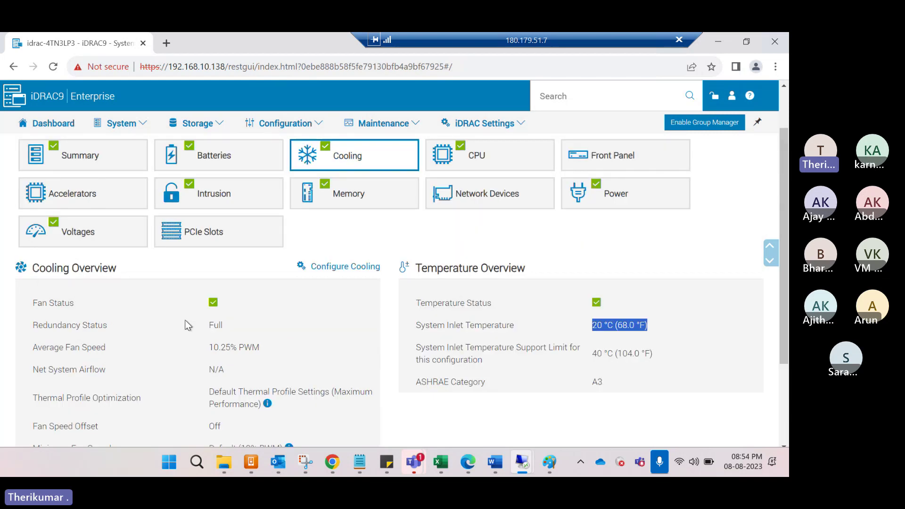
{"action": "scroll", "coordinate": [185, 320], "scroll_direction": "down", "scroll_amount": 3}
{"action": "scroll", "coordinate": [358, 356], "scroll_direction": "up", "scroll_amount": 3}
Open the CPU details, review CPU1's processor capabilities and cache information, and check its processor brand.
{"action": "scroll", "coordinate": [358, 356], "scroll_direction": "up", "scroll_amount": 2}
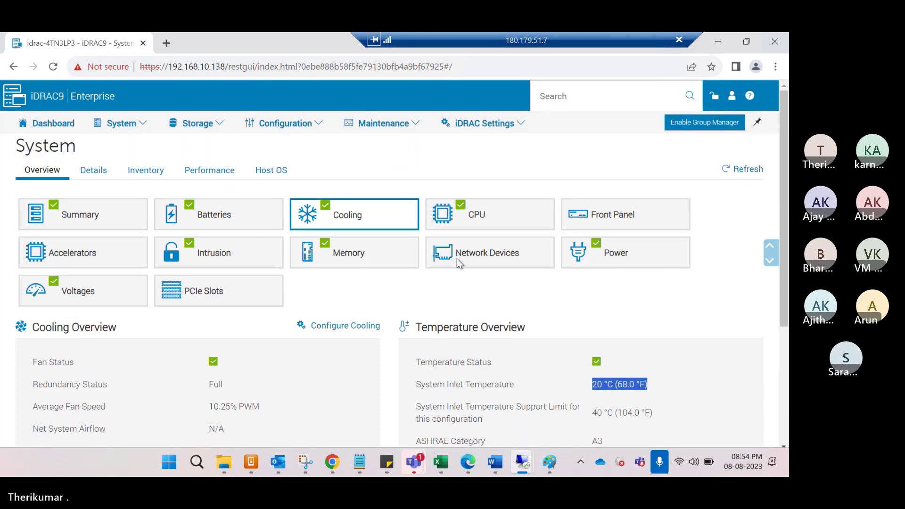
{"action": "left_click", "coordinate": [473, 218]}
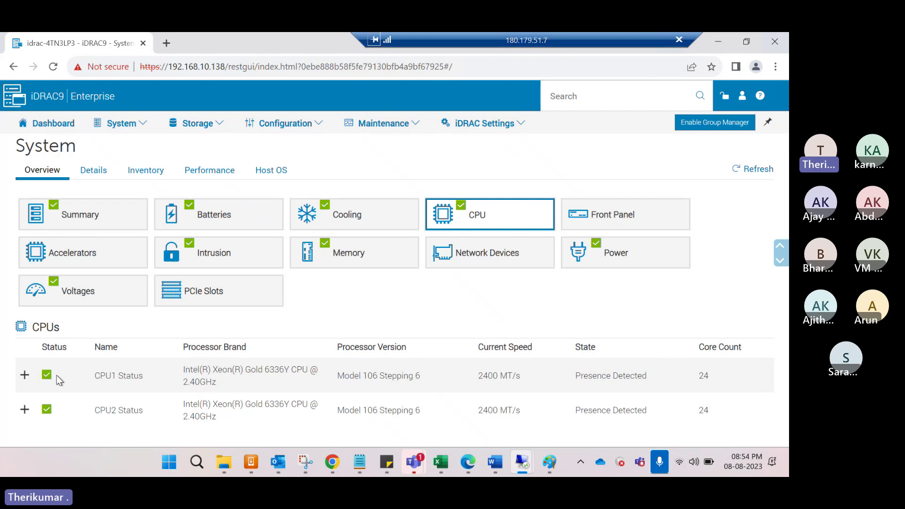
{"action": "left_click", "coordinate": [24, 375]}
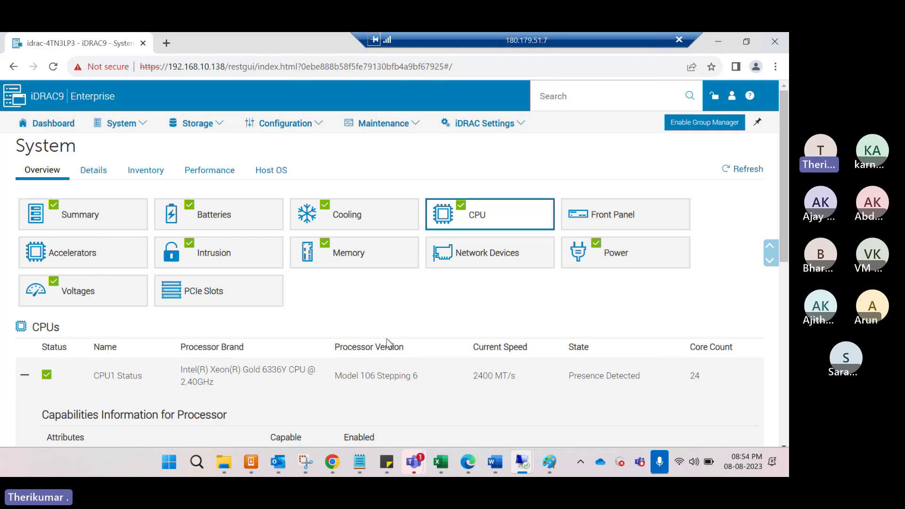
{"action": "scroll", "coordinate": [421, 365], "scroll_direction": "down", "scroll_amount": 5}
{"action": "scroll", "coordinate": [92, 295], "scroll_direction": "up", "scroll_amount": 3}
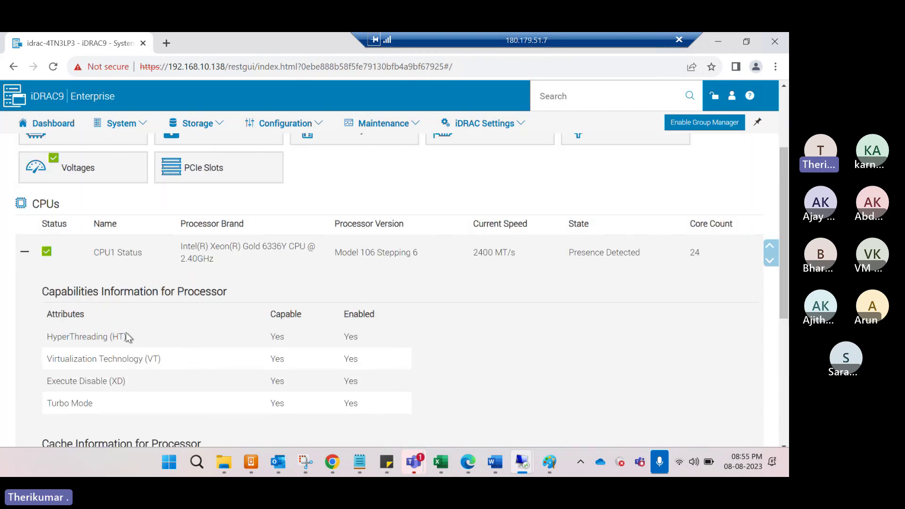
{"action": "scroll", "coordinate": [126, 333], "scroll_direction": "down", "scroll_amount": 4}
{"action": "scroll", "coordinate": [128, 338], "scroll_direction": "down", "scroll_amount": 2}
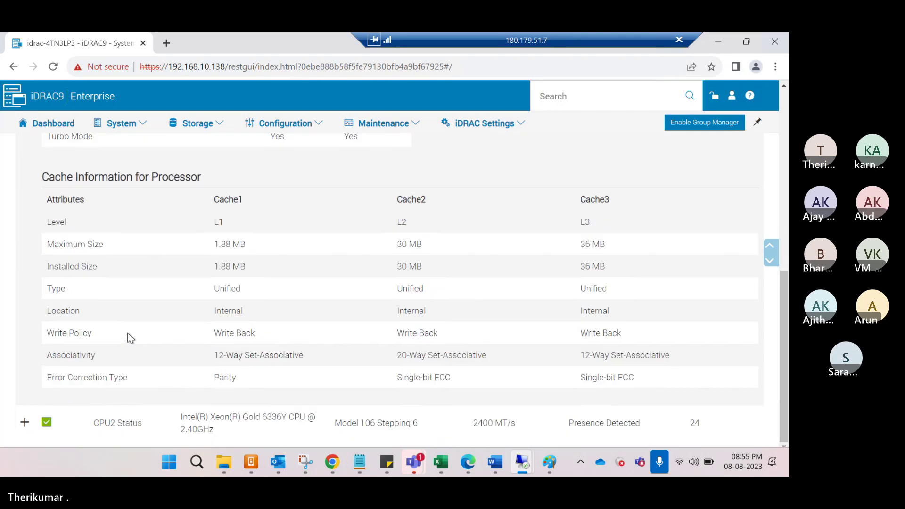
{"action": "scroll", "coordinate": [125, 333], "scroll_direction": "up", "scroll_amount": 4}
{"action": "left_click", "coordinate": [24, 172]}
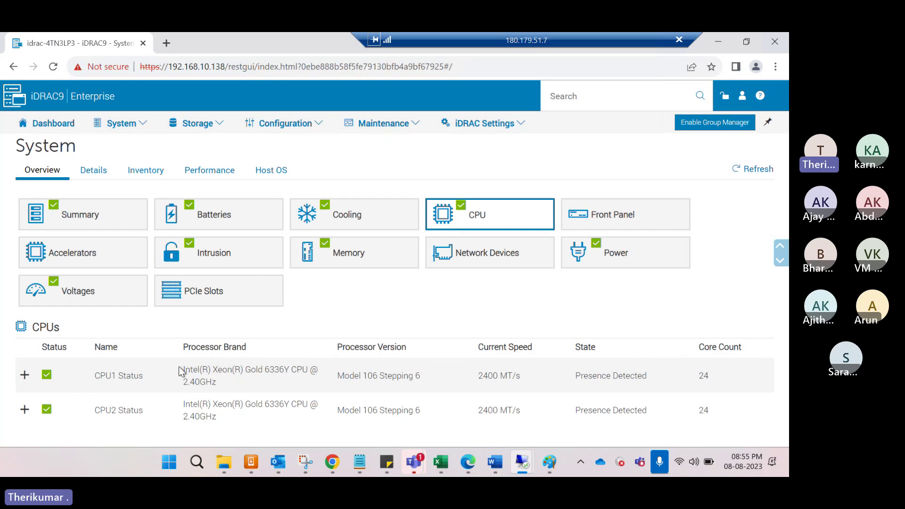
{"action": "left_click_drag", "start_coordinate": [180, 371], "coordinate": [217, 383]}
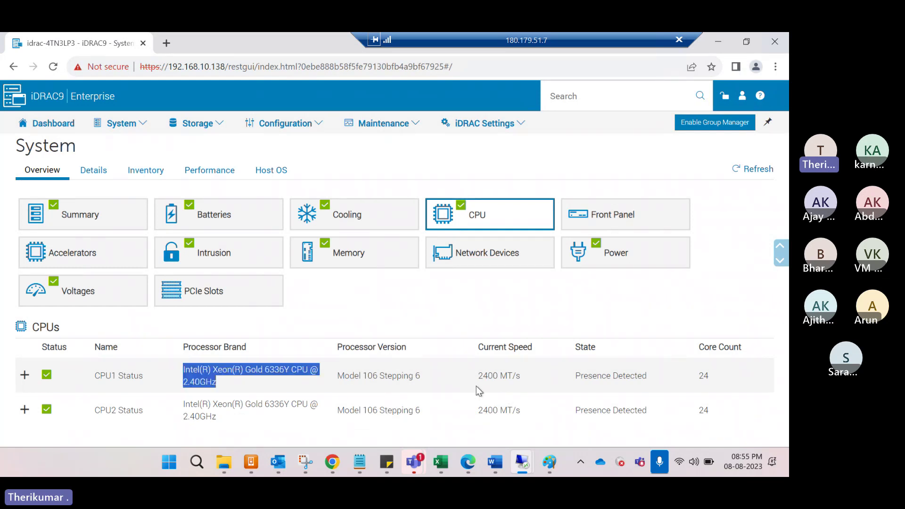
{"action": "left_click", "coordinate": [193, 266]}
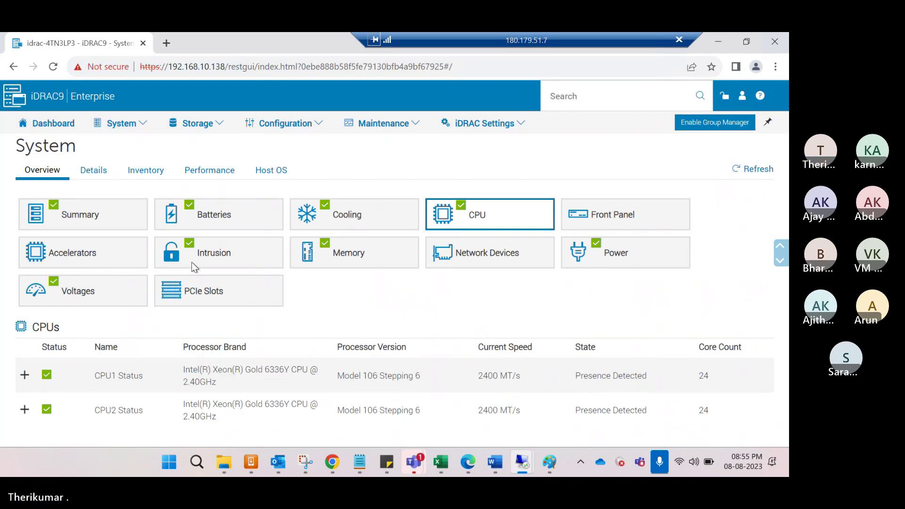
Open the Front Panel details and look over the live panel feed and the front panel LED indicators.
{"action": "left_click", "coordinate": [597, 221]}
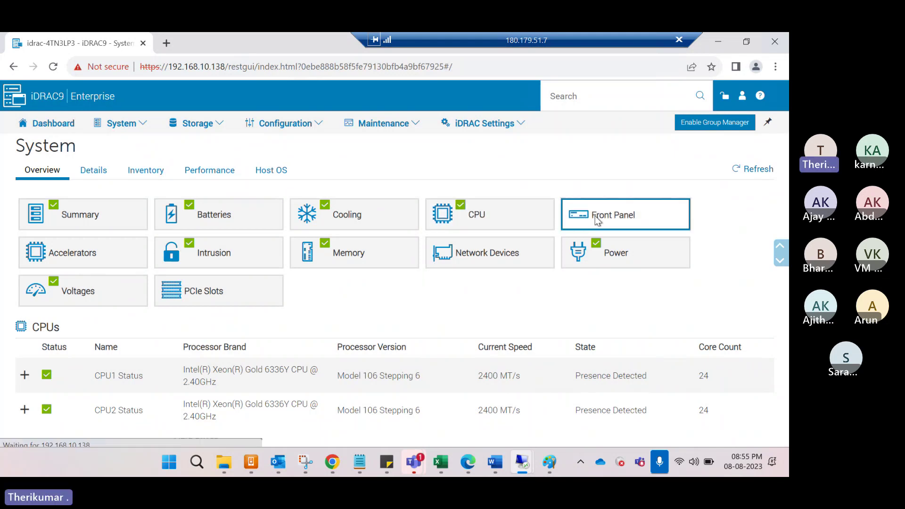
{"action": "scroll", "coordinate": [578, 298], "scroll_direction": "down", "scroll_amount": 2}
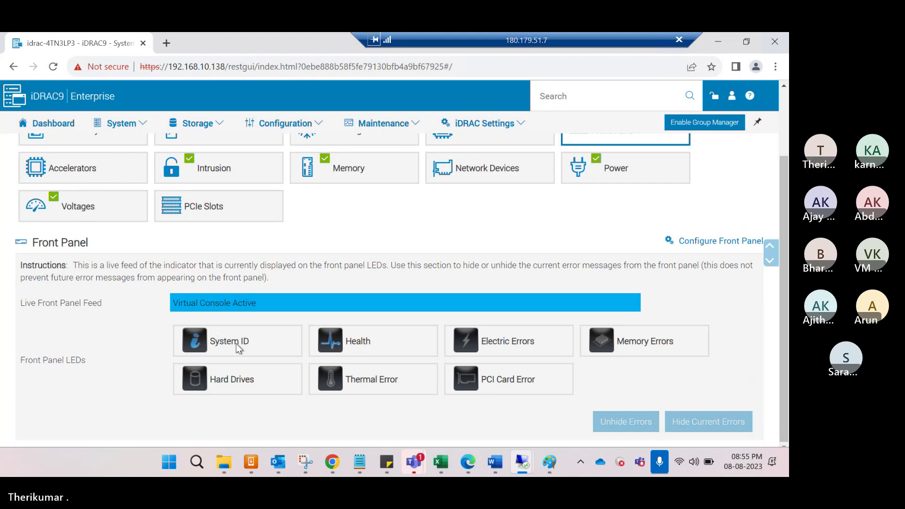
{"action": "scroll", "coordinate": [90, 285], "scroll_direction": "up", "scroll_amount": 3}
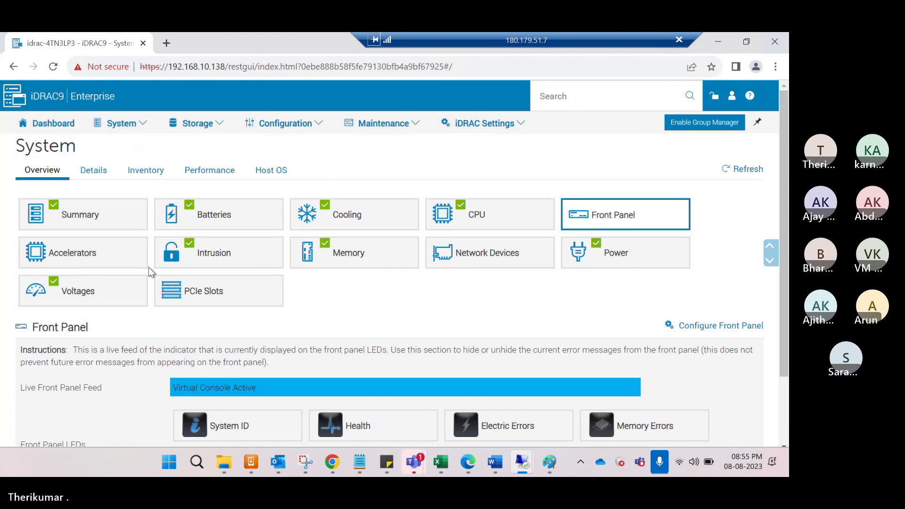
Open the Memory details and check the installed capacity, maximum capacity and slot figures in Memory Attributes.
{"action": "left_click", "coordinate": [345, 268]}
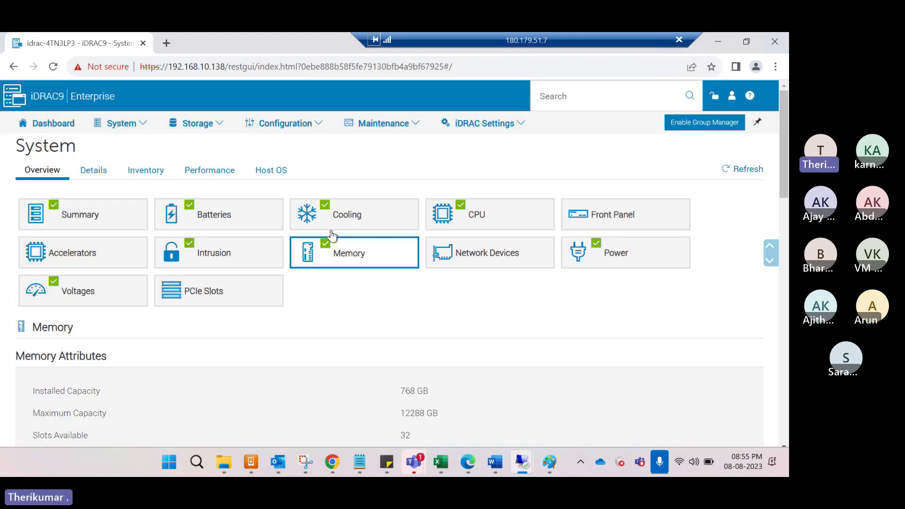
{"action": "scroll", "coordinate": [484, 330], "scroll_direction": "down", "scroll_amount": 1}
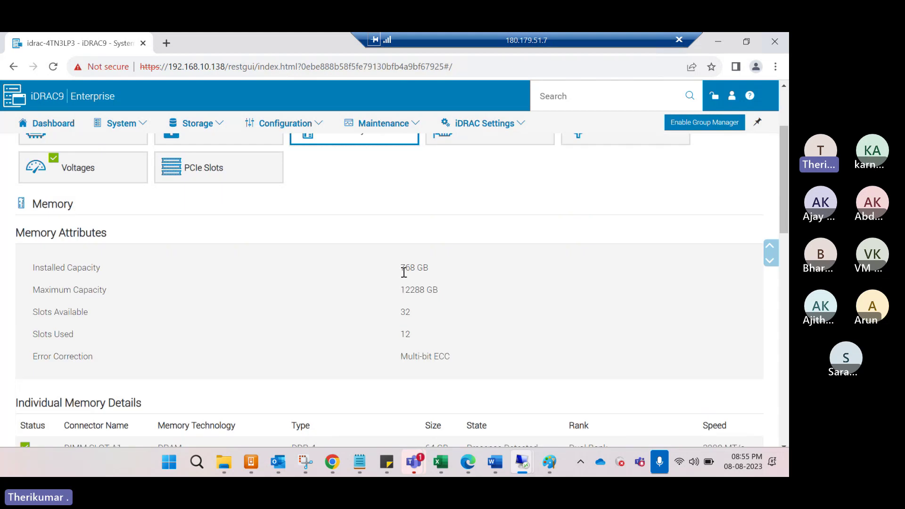
{"action": "left_click_drag", "start_coordinate": [403, 273], "coordinate": [445, 273]}
{"action": "left_click", "coordinate": [399, 293]}
{"action": "left_click_drag", "start_coordinate": [399, 293], "coordinate": [437, 296]}
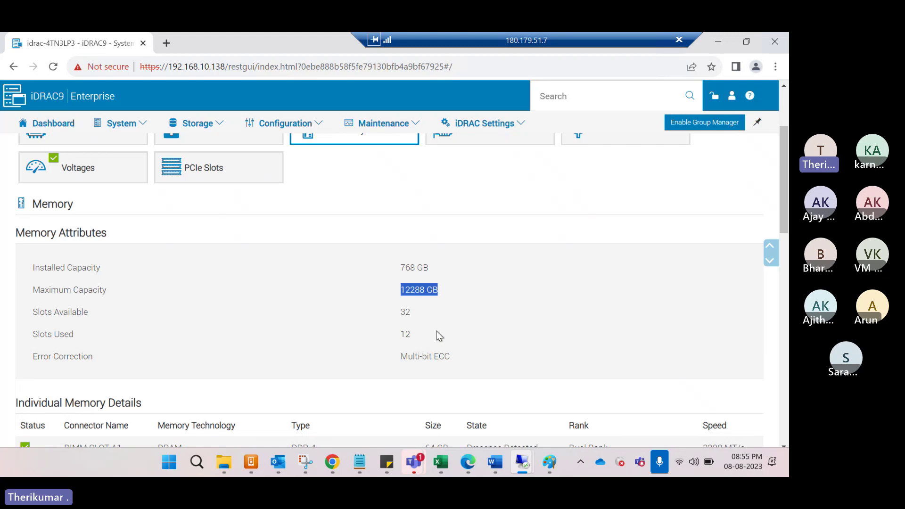
{"action": "left_click_drag", "start_coordinate": [402, 290], "coordinate": [444, 290]}
{"action": "left_click_drag", "start_coordinate": [30, 319], "coordinate": [288, 325]}
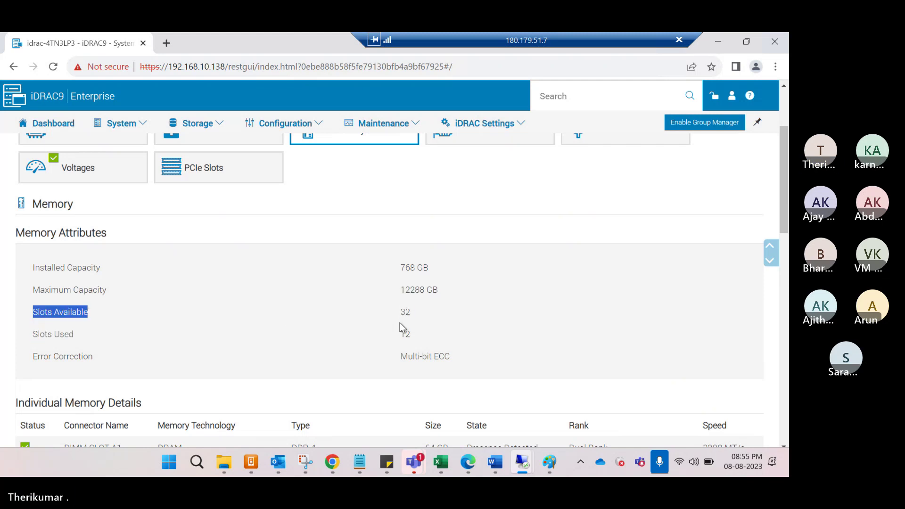
{"action": "left_click", "coordinate": [428, 314]}
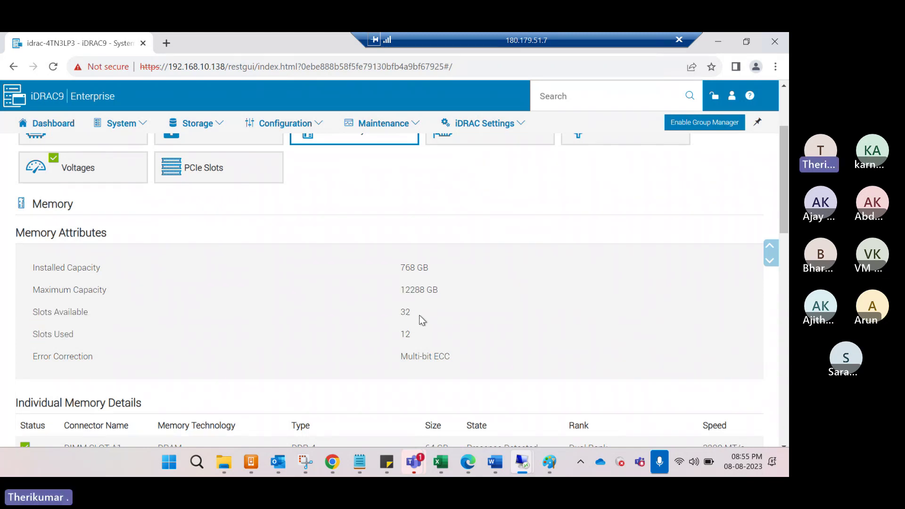
{"action": "double_click", "coordinate": [421, 321]}
Look through the Individual Memory Details list to see which DIMM slots are populated and which are absent.
{"action": "scroll", "coordinate": [521, 353], "scroll_direction": "down", "scroll_amount": 5}
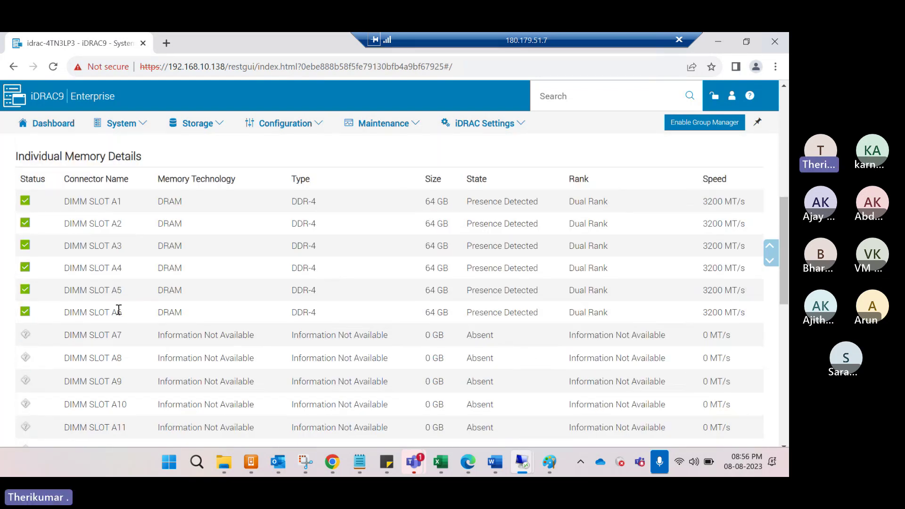
{"action": "scroll", "coordinate": [165, 337], "scroll_direction": "down", "scroll_amount": 10}
{"action": "scroll", "coordinate": [212, 361], "scroll_direction": "up", "scroll_amount": 15}
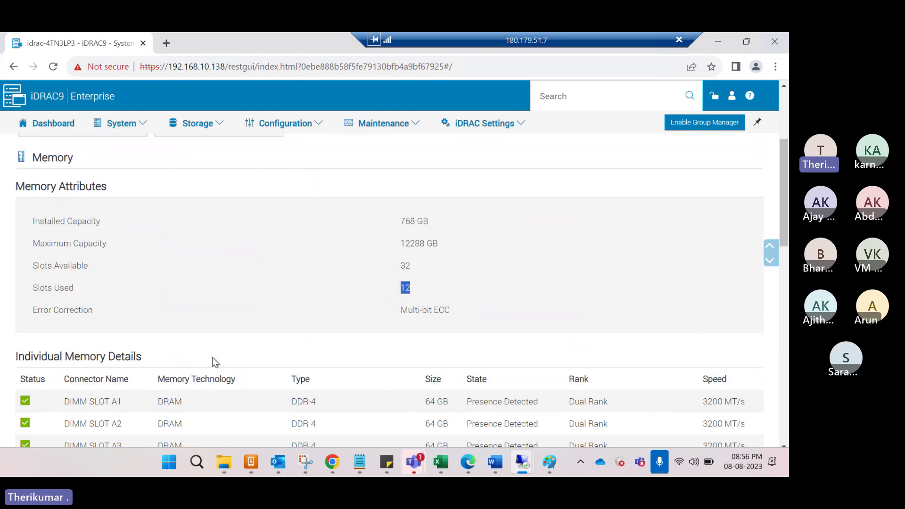
{"action": "scroll", "coordinate": [425, 351], "scroll_direction": "down", "scroll_amount": 4}
{"action": "scroll", "coordinate": [457, 354], "scroll_direction": "down", "scroll_amount": 1}
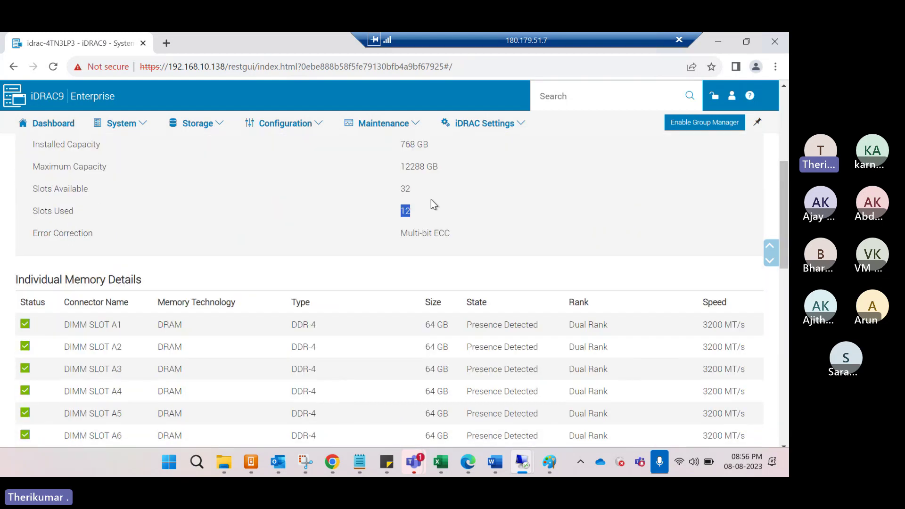
Recheck the slots used, maximum capacity and installed capacity in Memory Attributes.
{"action": "left_click_drag", "start_coordinate": [30, 214], "coordinate": [297, 224]}
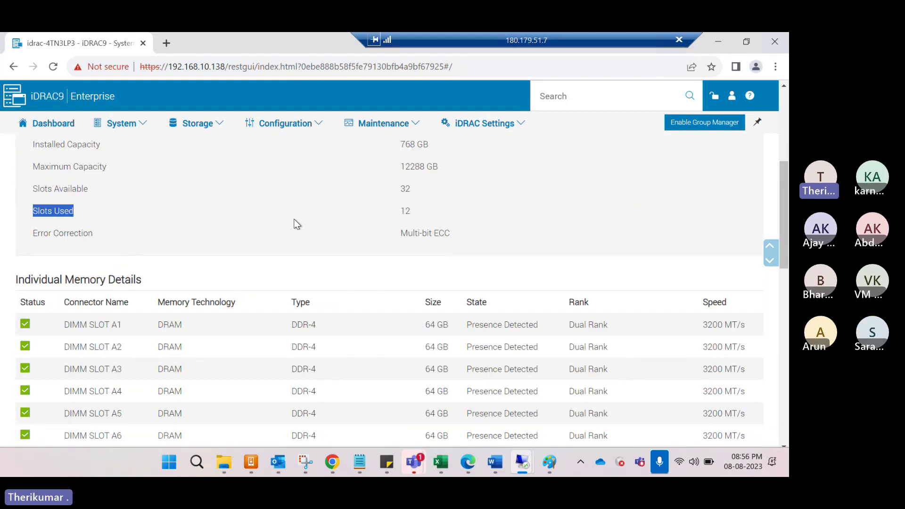
{"action": "left_click", "coordinate": [413, 211], "text": "shift"}
{"action": "scroll", "coordinate": [425, 358], "scroll_direction": "up", "scroll_amount": 1}
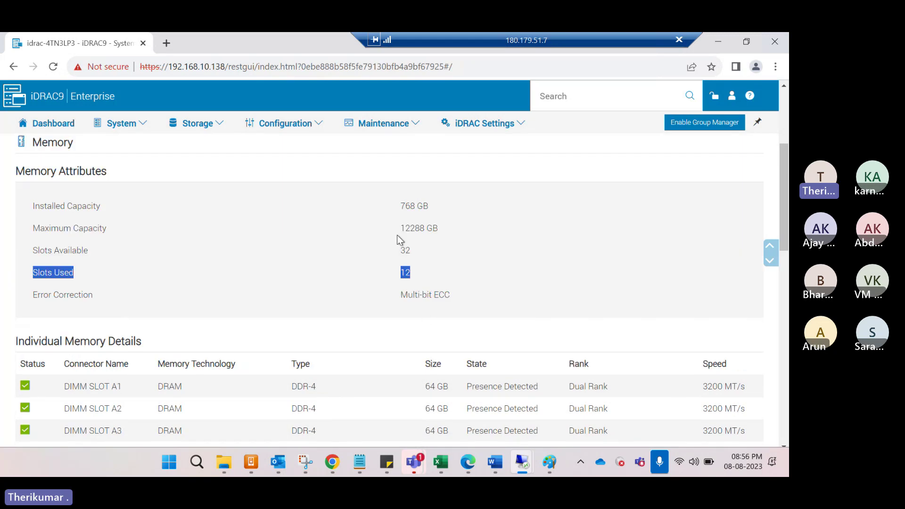
{"action": "left_click_drag", "start_coordinate": [405, 229], "coordinate": [451, 226]}
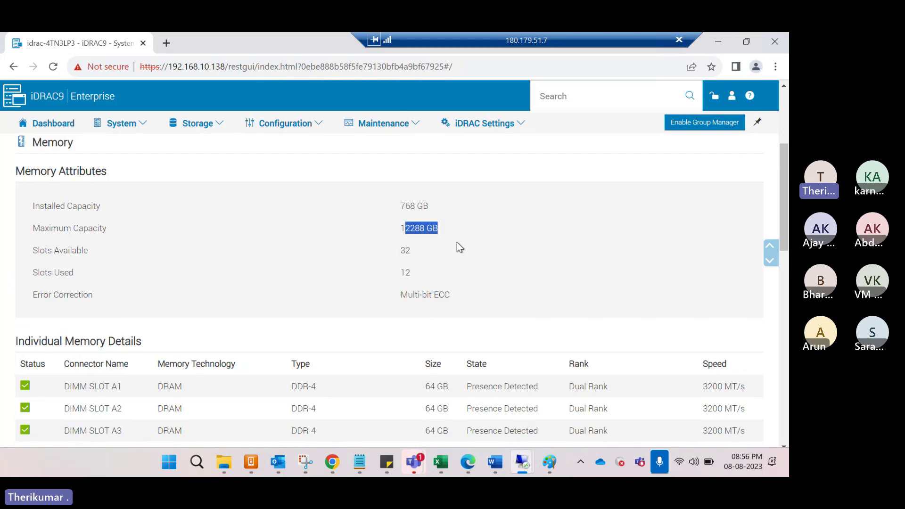
{"action": "left_click", "coordinate": [457, 242]}
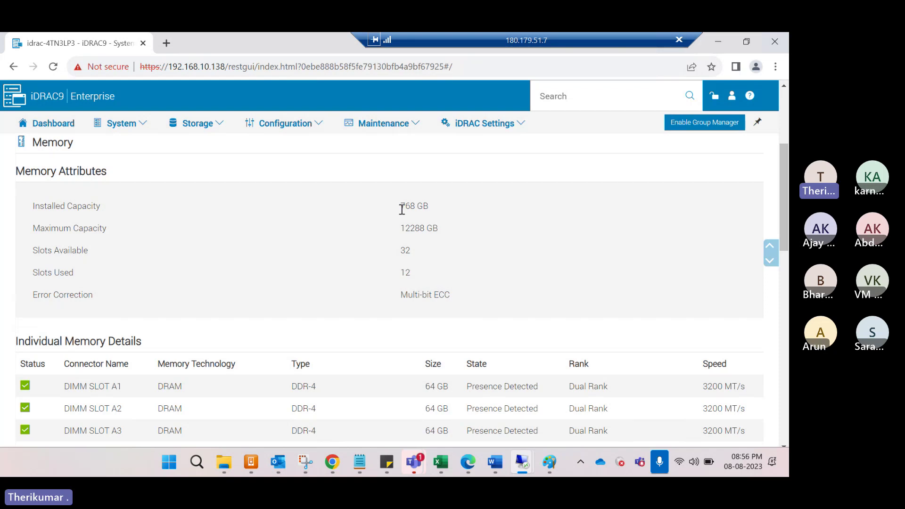
{"action": "triple_click", "coordinate": [421, 210]}
Examine the connector names of DIMM slots A1 to A3 in Individual Memory Details.
{"action": "scroll", "coordinate": [479, 241], "scroll_direction": "down", "scroll_amount": 1}
{"action": "scroll", "coordinate": [479, 240], "scroll_direction": "down", "scroll_amount": 1}
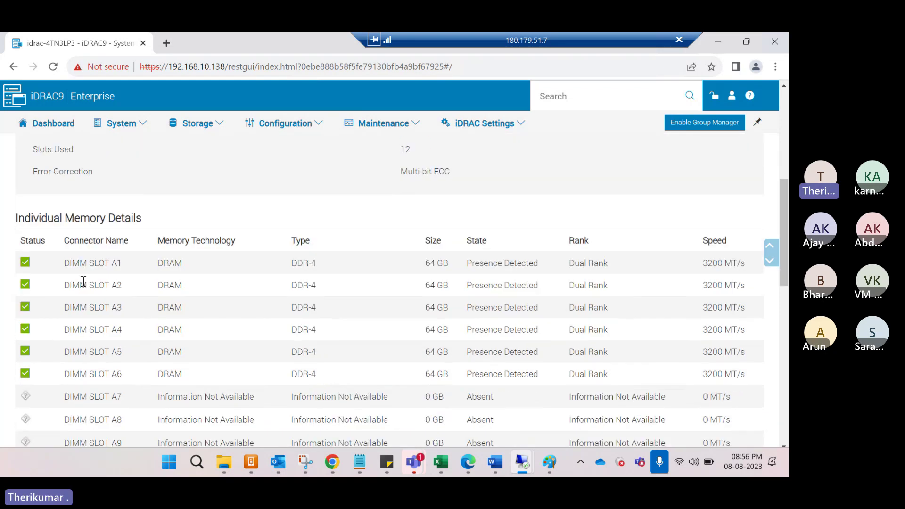
{"action": "left_click_drag", "start_coordinate": [64, 268], "coordinate": [135, 312]}
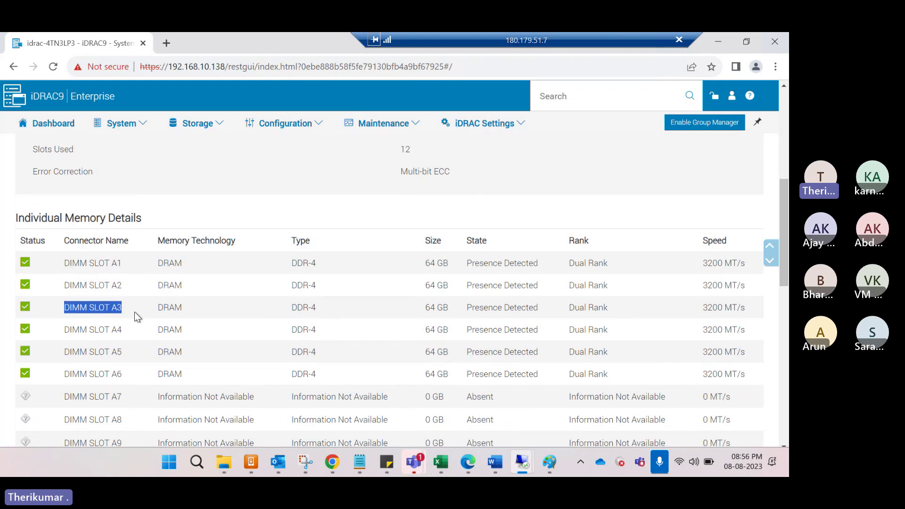
{"action": "left_click", "coordinate": [230, 334]}
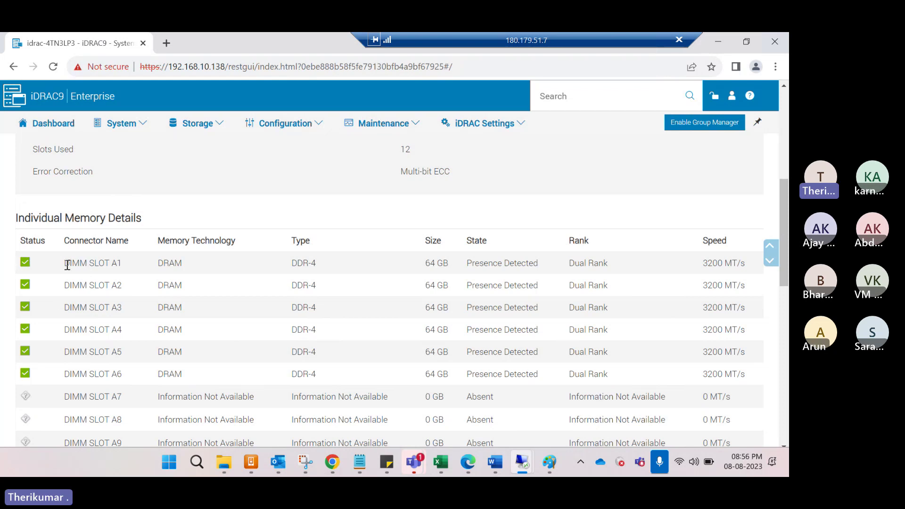
{"action": "left_click_drag", "start_coordinate": [67, 265], "coordinate": [126, 263]}
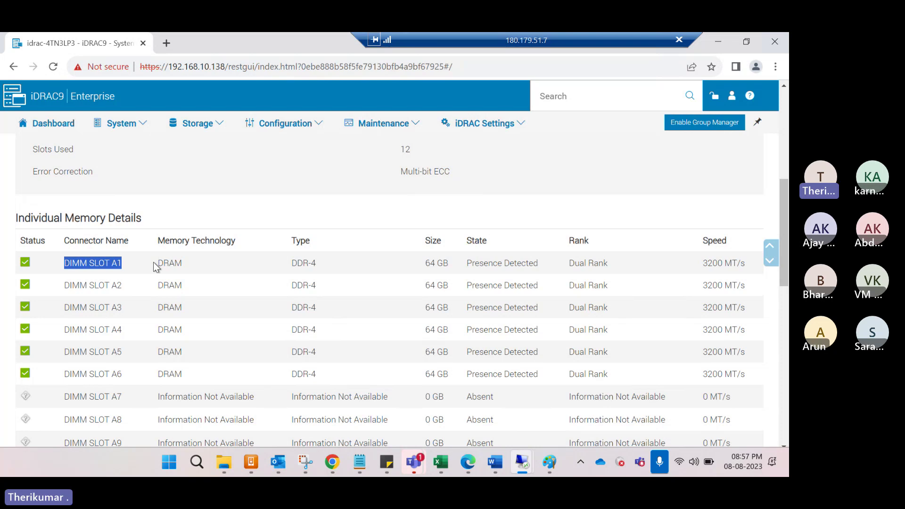
Check the memory type and speed of the module in DIMM SLOT A1.
{"action": "left_click", "coordinate": [102, 264]}
{"action": "triple_click", "coordinate": [85, 263]}
{"action": "triple_click", "coordinate": [302, 265]}
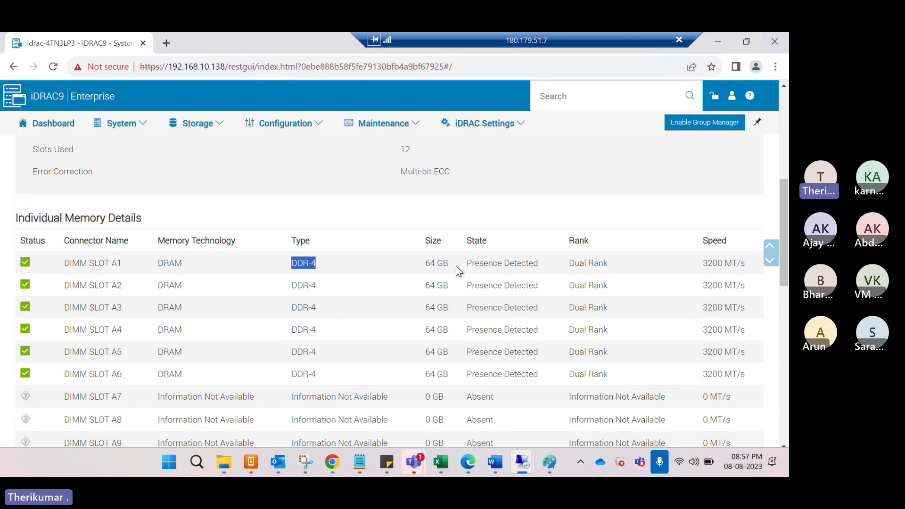
{"action": "left_click", "coordinate": [712, 265]}
{"action": "left_click_drag", "start_coordinate": [712, 265], "coordinate": [749, 265]}
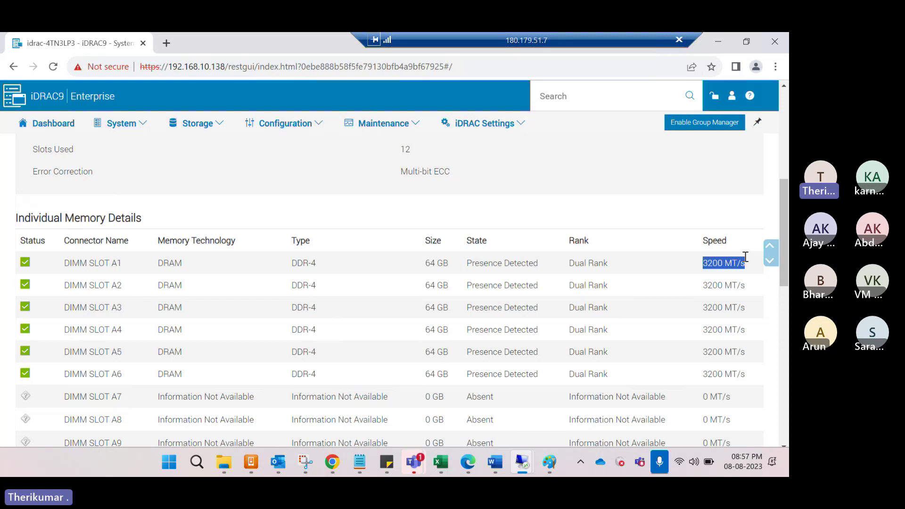
Check the speed unit of DIMM SLOT A1, then examine the rows for slots A7 to A10 and B1 to B6.
{"action": "left_click_drag", "start_coordinate": [726, 263], "coordinate": [746, 268]}
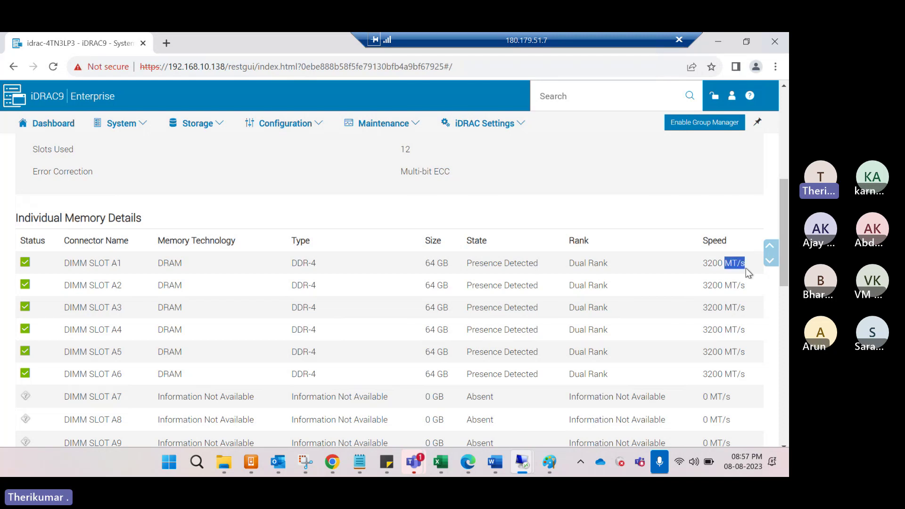
{"action": "left_click", "coordinate": [708, 268]}
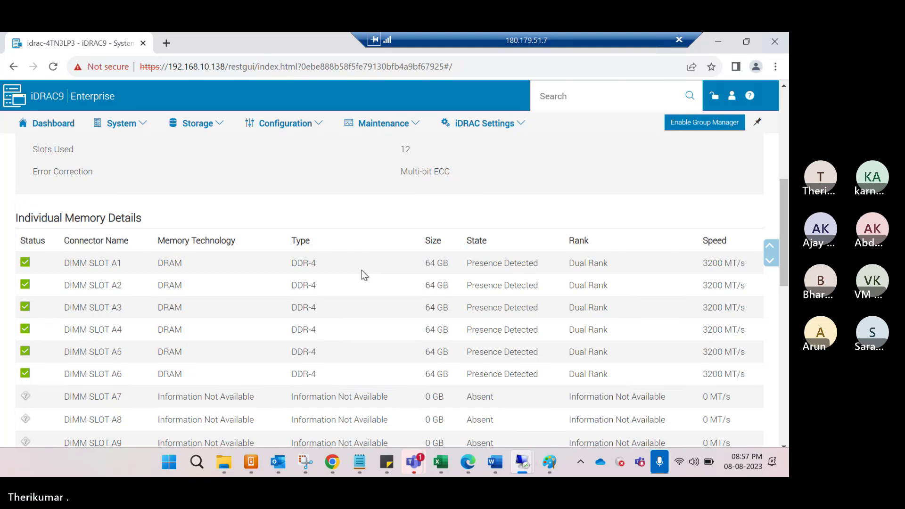
{"action": "scroll", "coordinate": [365, 276], "scroll_direction": "down", "scroll_amount": 2}
{"action": "left_click_drag", "start_coordinate": [71, 273], "coordinate": [492, 326]}
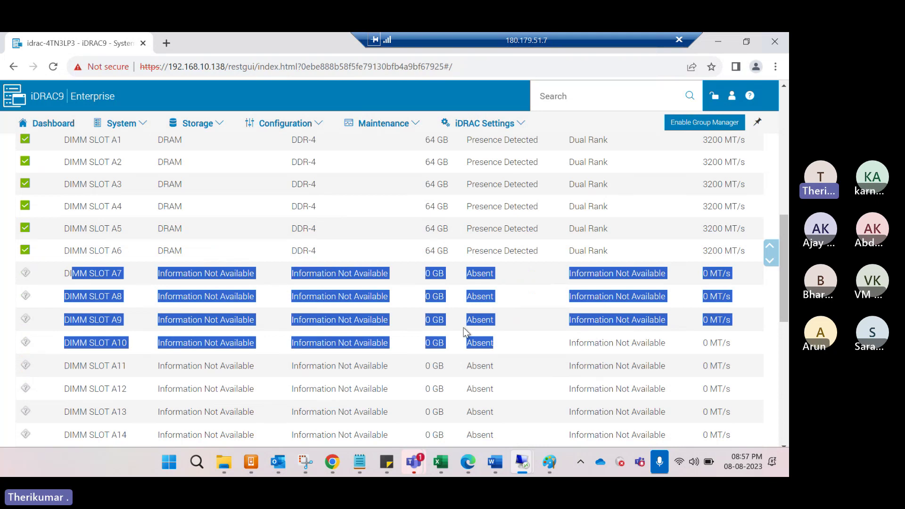
{"action": "scroll", "coordinate": [463, 327], "scroll_direction": "down", "scroll_amount": 5}
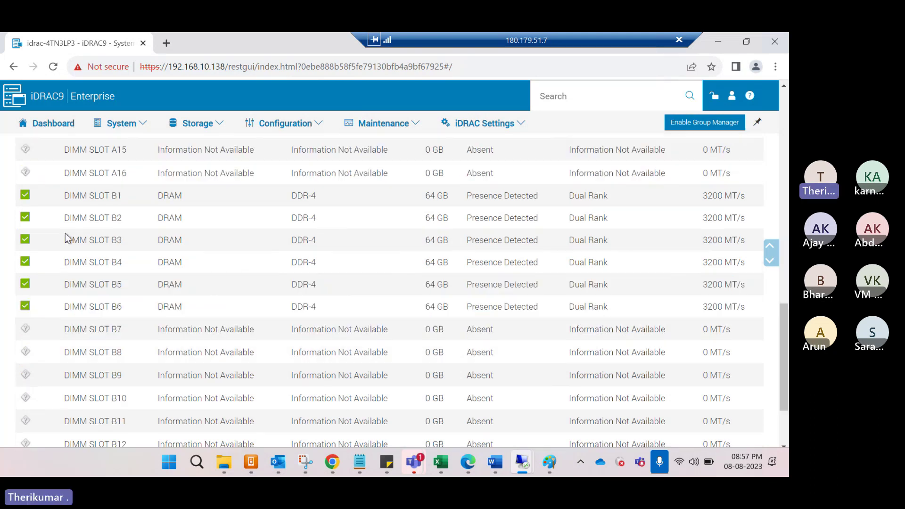
{"action": "left_click_drag", "start_coordinate": [65, 195], "coordinate": [731, 310]}
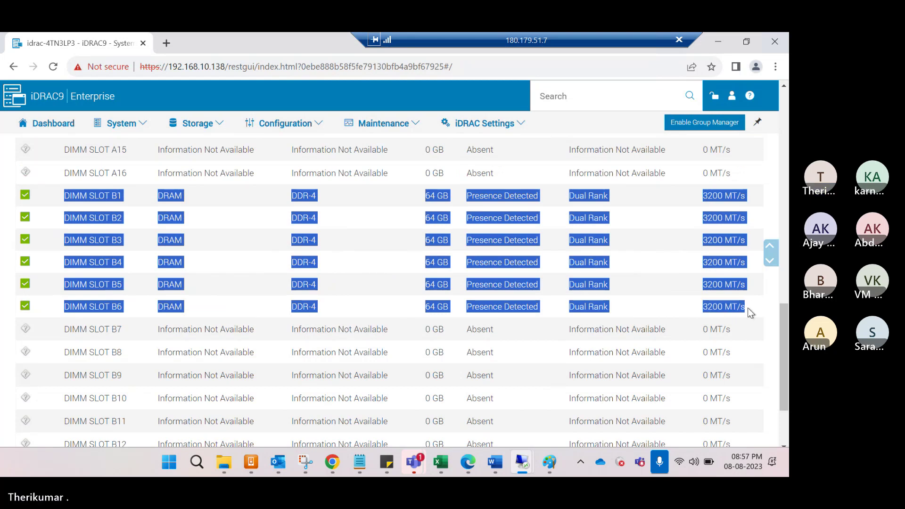
Compare the status of the A-bank DIMM slots with slots B1 to B6 in Individual Memory Details.
{"action": "scroll", "coordinate": [360, 378], "scroll_direction": "up", "scroll_amount": 7}
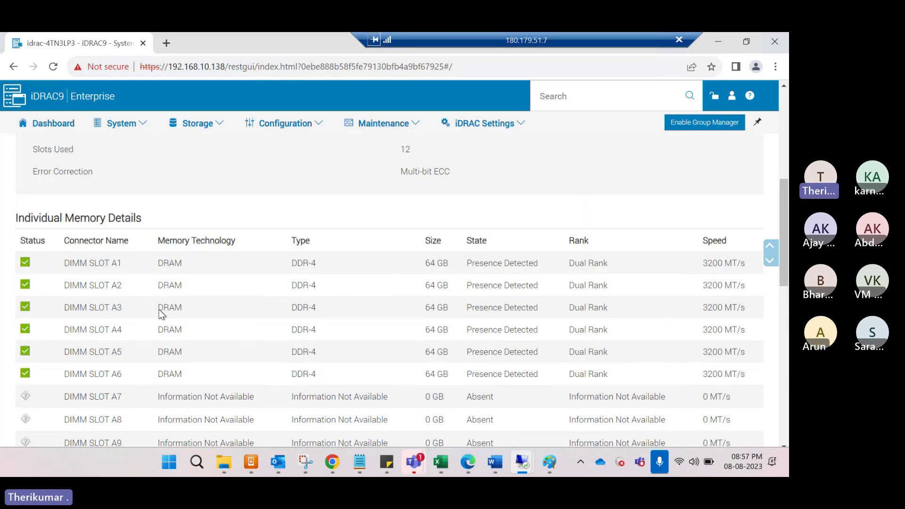
{"action": "scroll", "coordinate": [200, 350], "scroll_direction": "down", "scroll_amount": 3}
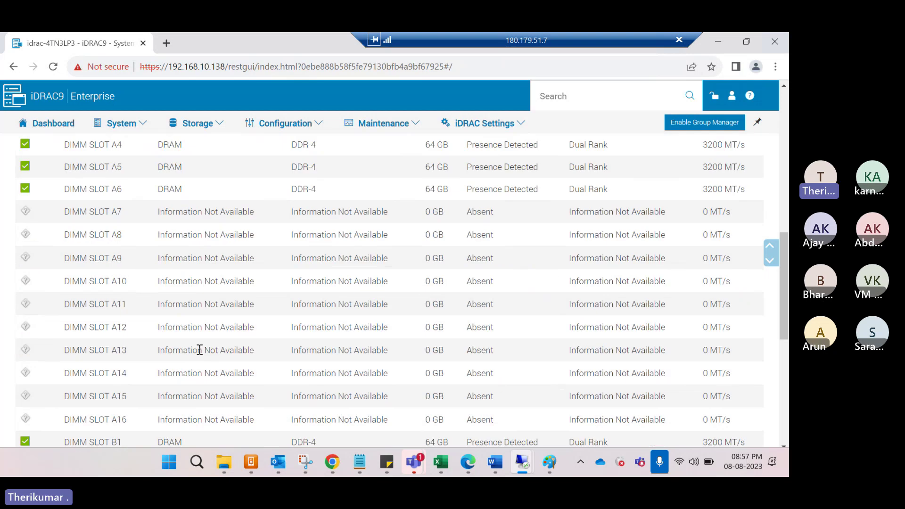
{"action": "scroll", "coordinate": [200, 349], "scroll_direction": "down", "scroll_amount": 2}
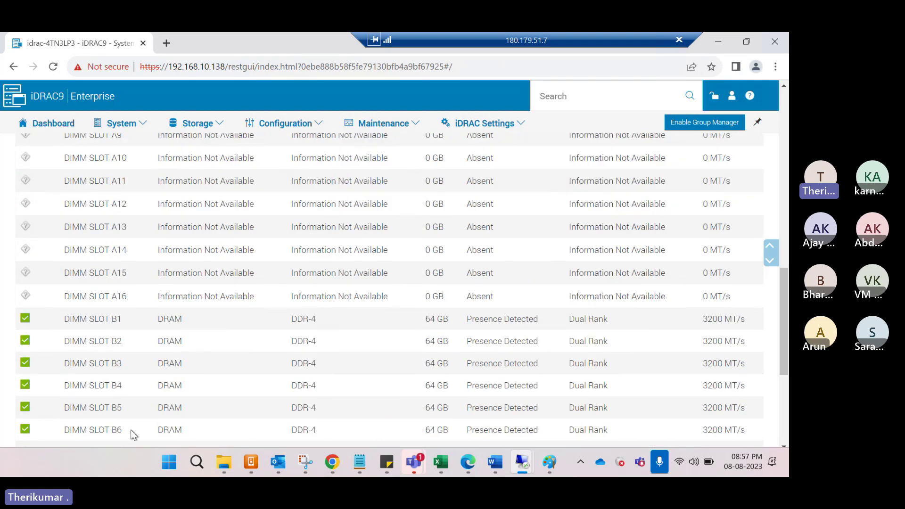
{"action": "scroll", "coordinate": [196, 343], "scroll_direction": "up", "scroll_amount": 3}
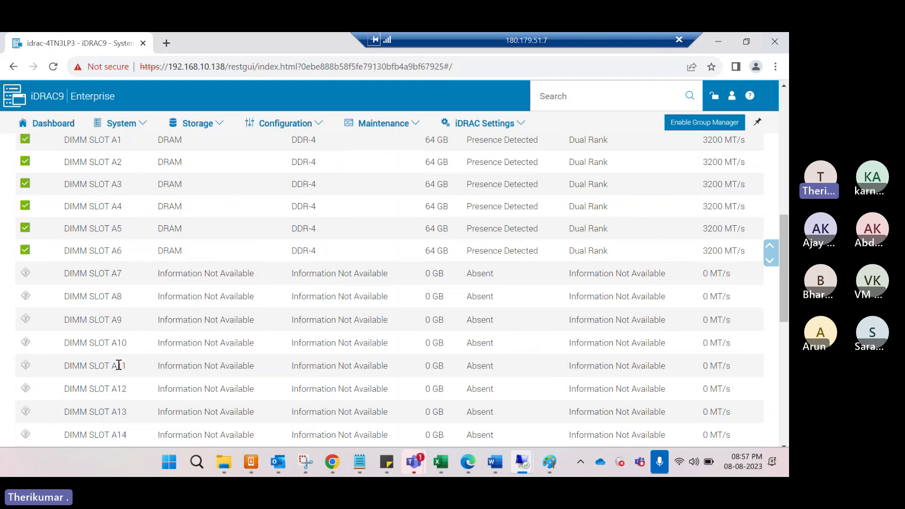
{"action": "scroll", "coordinate": [261, 306], "scroll_direction": "down", "scroll_amount": 1}
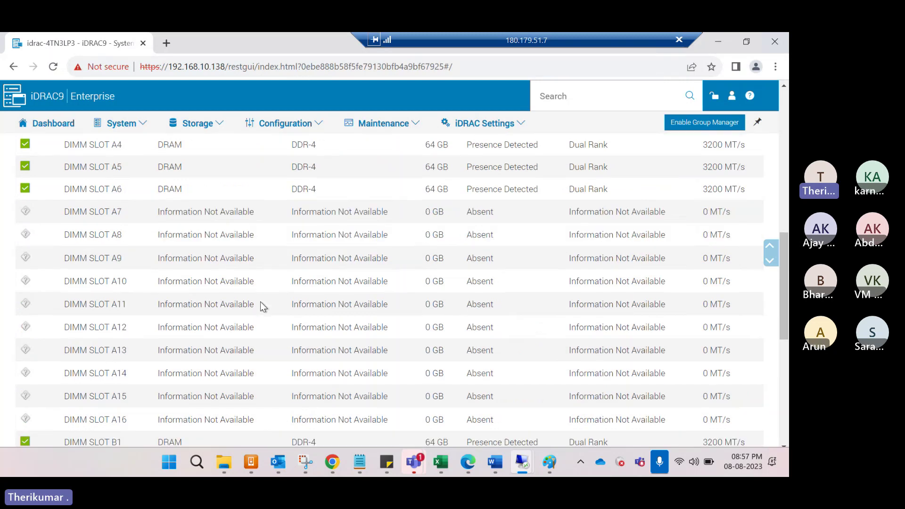
{"action": "scroll", "coordinate": [261, 301], "scroll_direction": "down", "scroll_amount": 1}
{"action": "scroll", "coordinate": [105, 249], "scroll_direction": "up", "scroll_amount": 2}
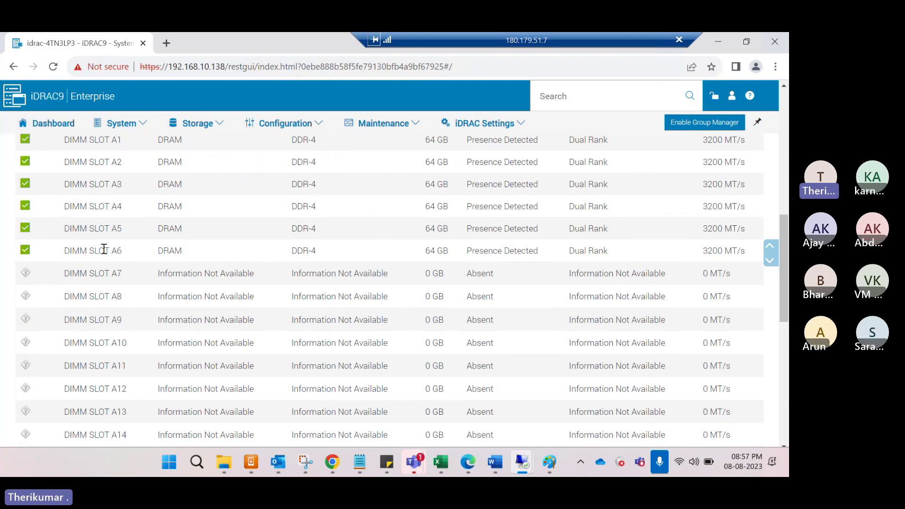
{"action": "scroll", "coordinate": [109, 255], "scroll_direction": "up", "scroll_amount": 2}
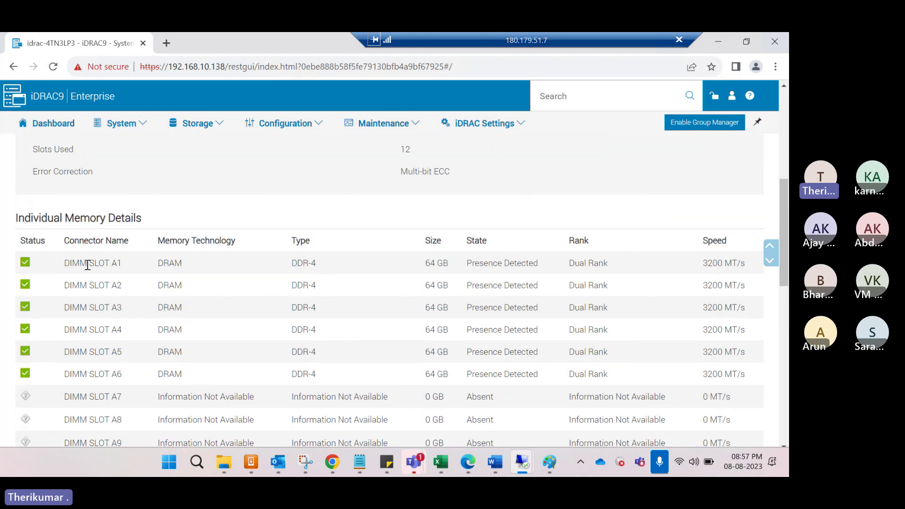
Review the B-bank DIMM slots through B16 against the A-bank slots in Individual Memory Details.
{"action": "scroll", "coordinate": [88, 266], "scroll_direction": "down", "scroll_amount": 5}
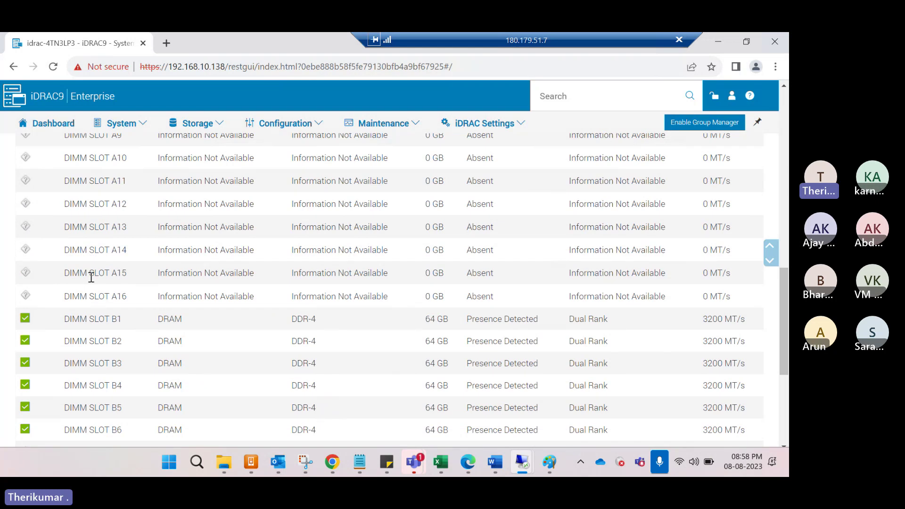
{"action": "scroll", "coordinate": [91, 278], "scroll_direction": "down", "scroll_amount": 2}
{"action": "left_click_drag", "start_coordinate": [112, 195], "coordinate": [181, 352]}
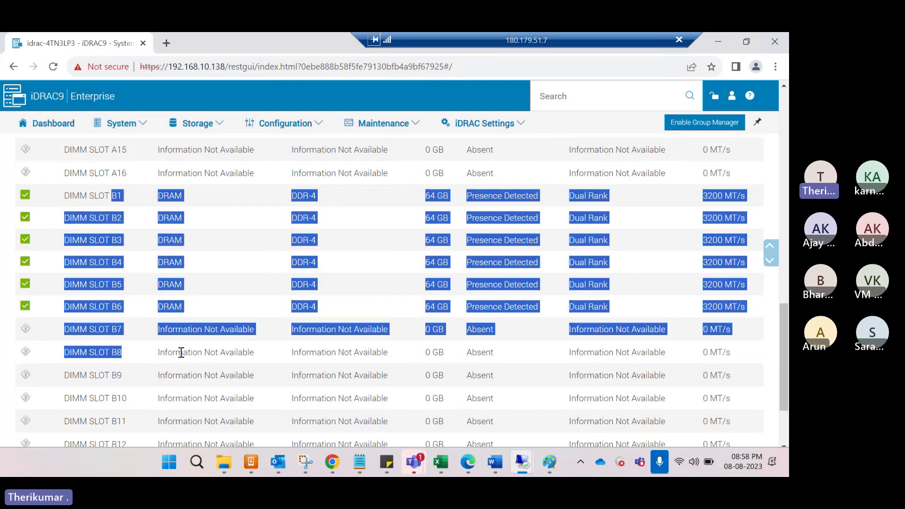
{"action": "left_click", "coordinate": [208, 321]}
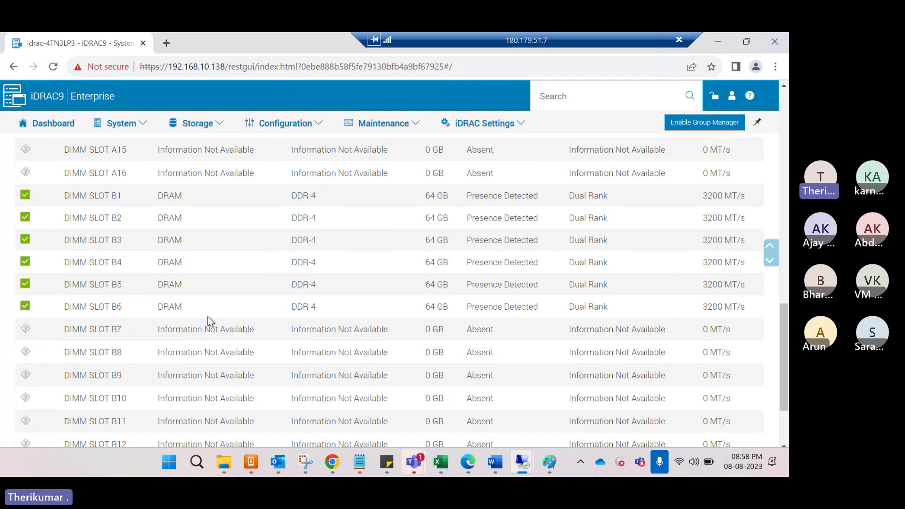
{"action": "scroll", "coordinate": [208, 321], "scroll_direction": "up", "scroll_amount": 6}
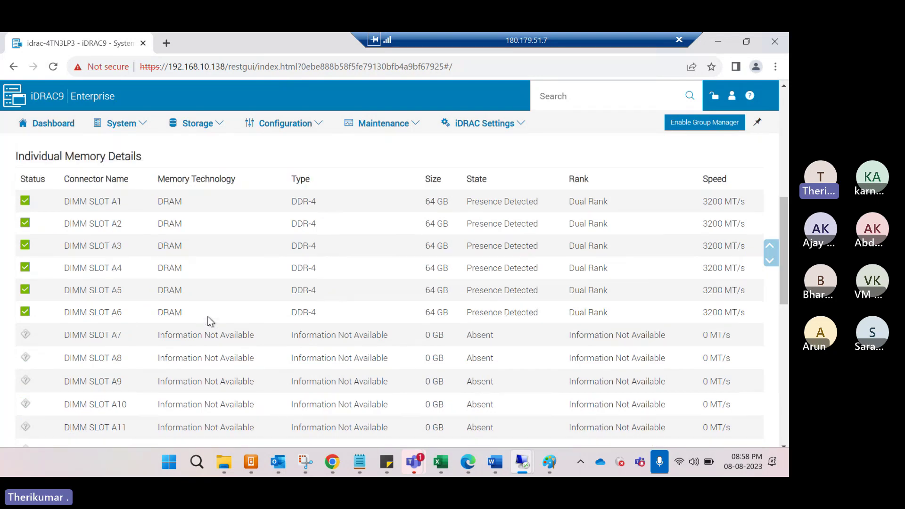
{"action": "scroll", "coordinate": [210, 318], "scroll_direction": "down", "scroll_amount": 8}
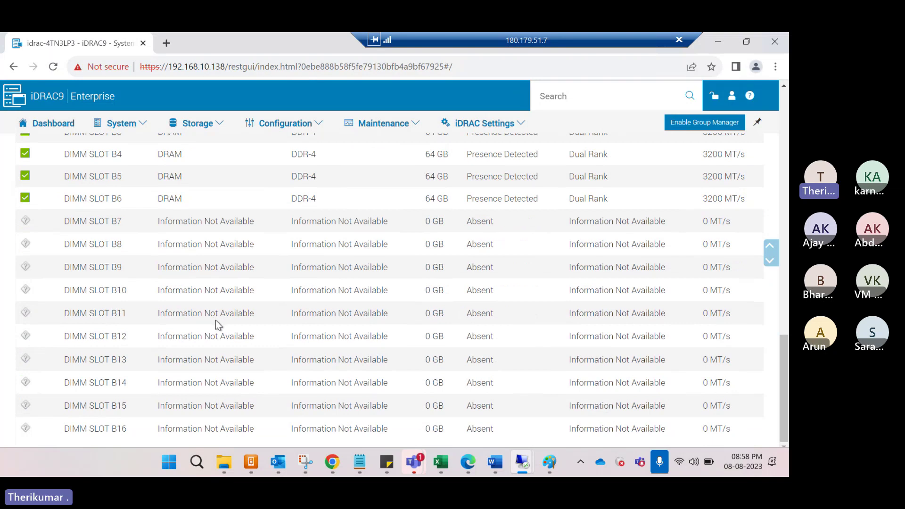
{"action": "scroll", "coordinate": [216, 321], "scroll_direction": "up", "scroll_amount": 12}
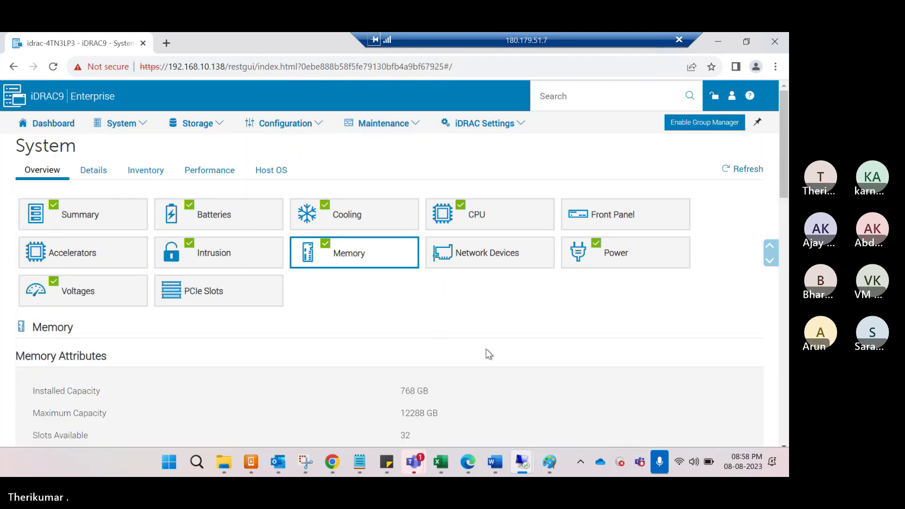
Open the Network Devices overview and examine the product names of the listed NIC devices.
{"action": "left_click", "coordinate": [480, 260]}
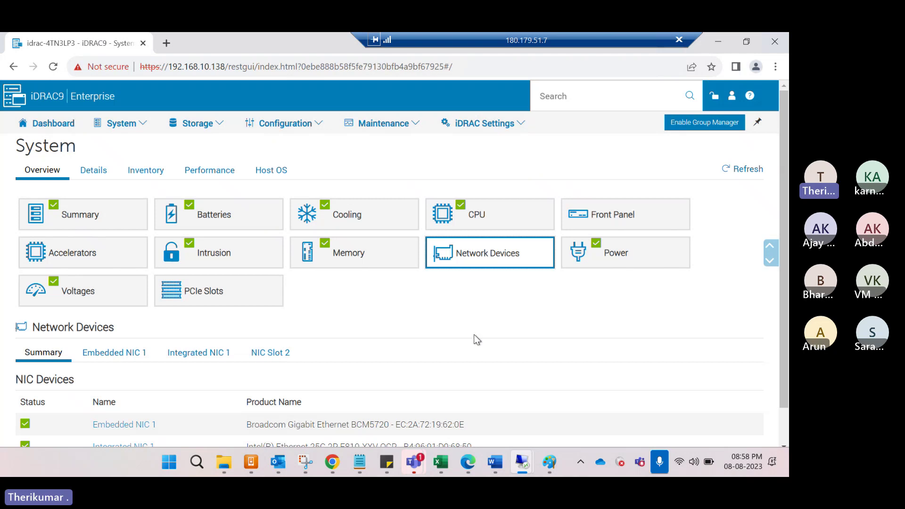
{"action": "scroll", "coordinate": [477, 339], "scroll_direction": "down", "scroll_amount": 1}
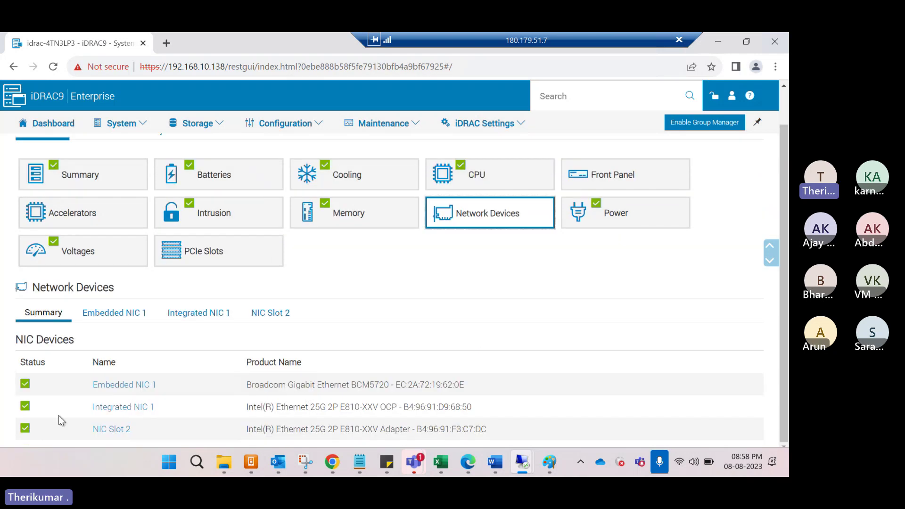
{"action": "triple_click", "coordinate": [286, 396]}
{"action": "left_click", "coordinate": [262, 385]}
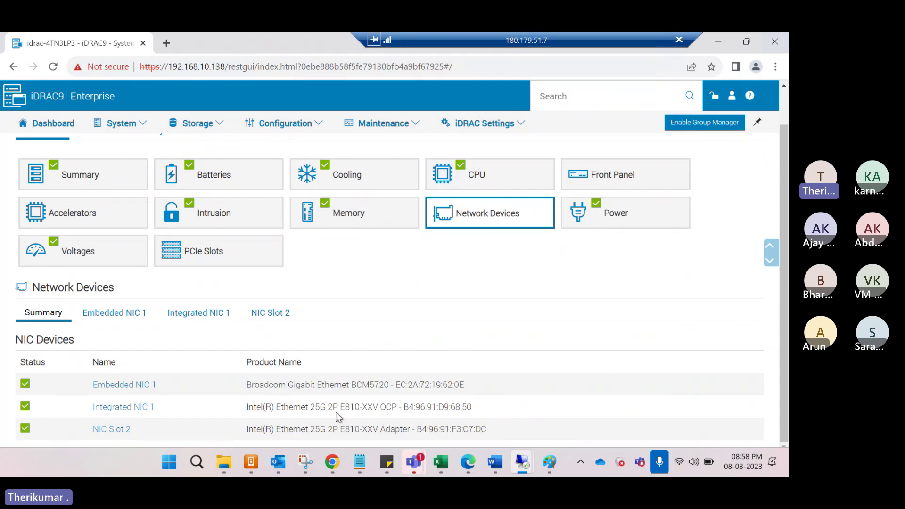
{"action": "left_click_drag", "start_coordinate": [315, 409], "coordinate": [354, 409]}
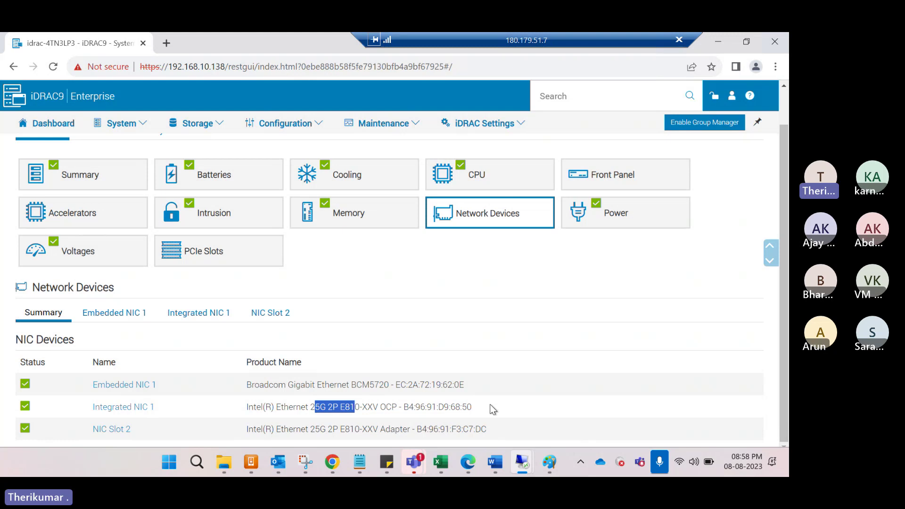
{"action": "left_click", "coordinate": [490, 407]}
View the Embedded NIC 1 adapter properties and check the link status, speed and protocol of its ports.
{"action": "left_click", "coordinate": [128, 315]}
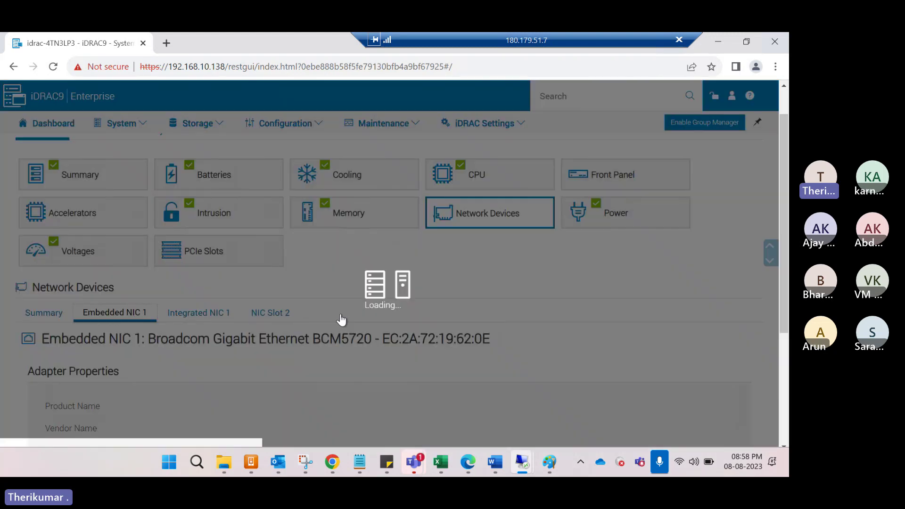
{"action": "scroll", "coordinate": [383, 339], "scroll_direction": "down", "scroll_amount": 1}
{"action": "scroll", "coordinate": [440, 338], "scroll_direction": "down", "scroll_amount": 2}
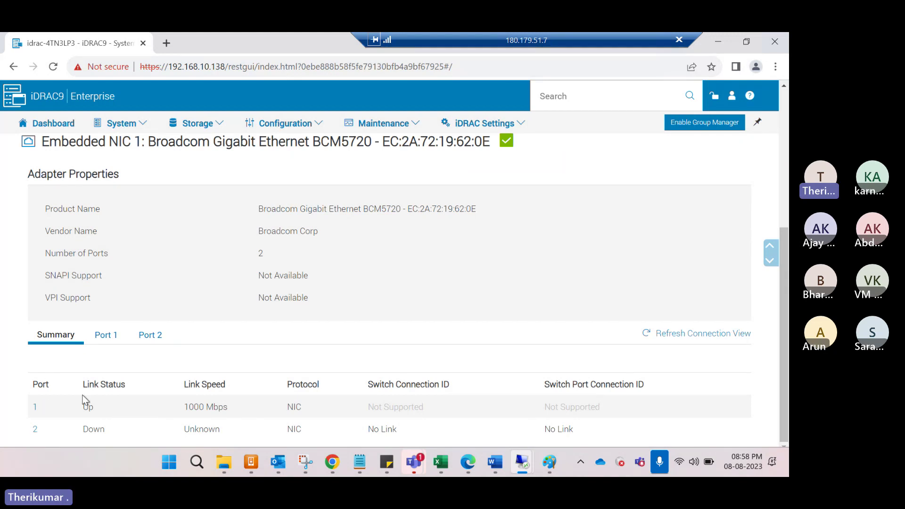
{"action": "left_click_drag", "start_coordinate": [157, 415], "coordinate": [579, 432]}
{"action": "left_click", "coordinate": [145, 406]}
{"action": "left_click_drag", "start_coordinate": [80, 413], "coordinate": [382, 412]}
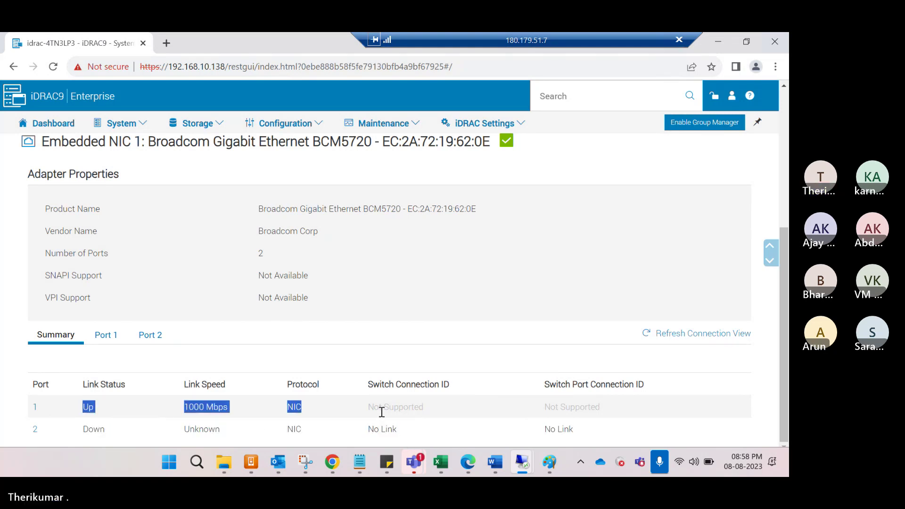
Compare the Port 1 and Port 2 properties of Embedded NIC 1 and check Port 1's link speed.
{"action": "left_click", "coordinate": [105, 335]}
{"action": "scroll", "coordinate": [329, 378], "scroll_direction": "down", "scroll_amount": 3}
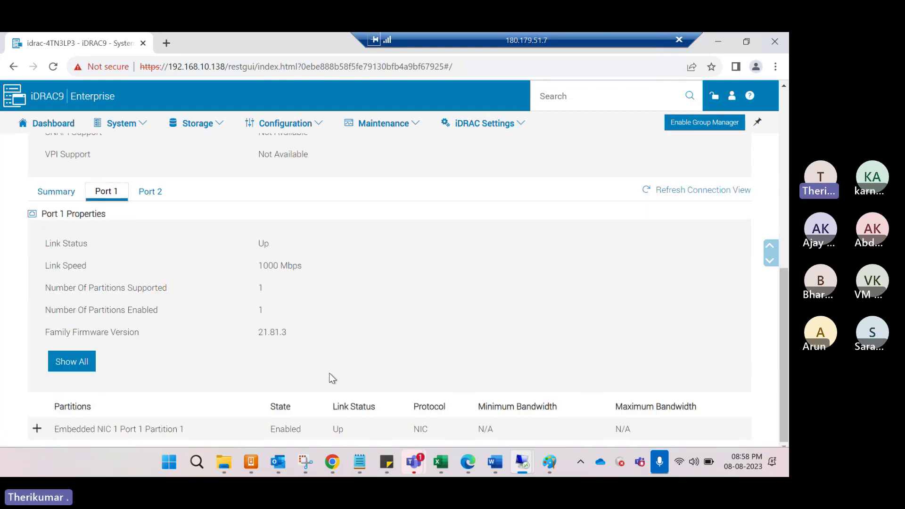
{"action": "left_click", "coordinate": [155, 194]}
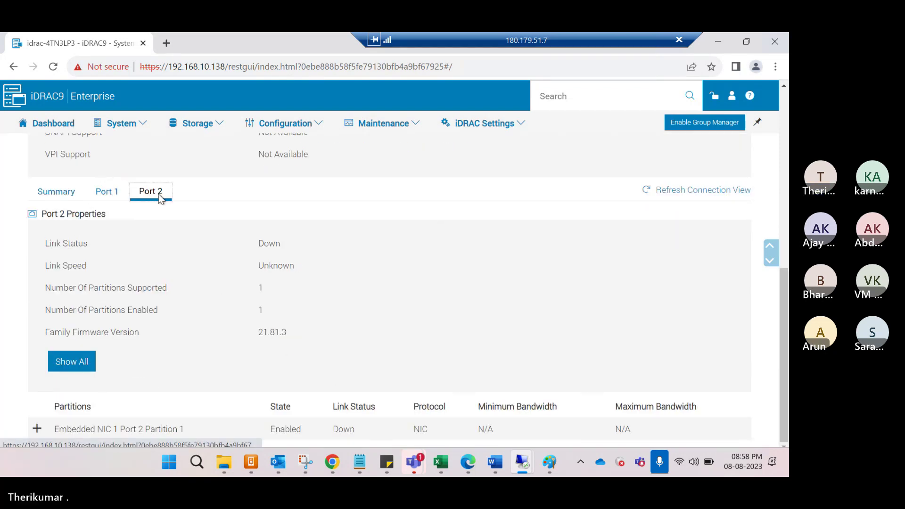
{"action": "left_click", "coordinate": [97, 195]}
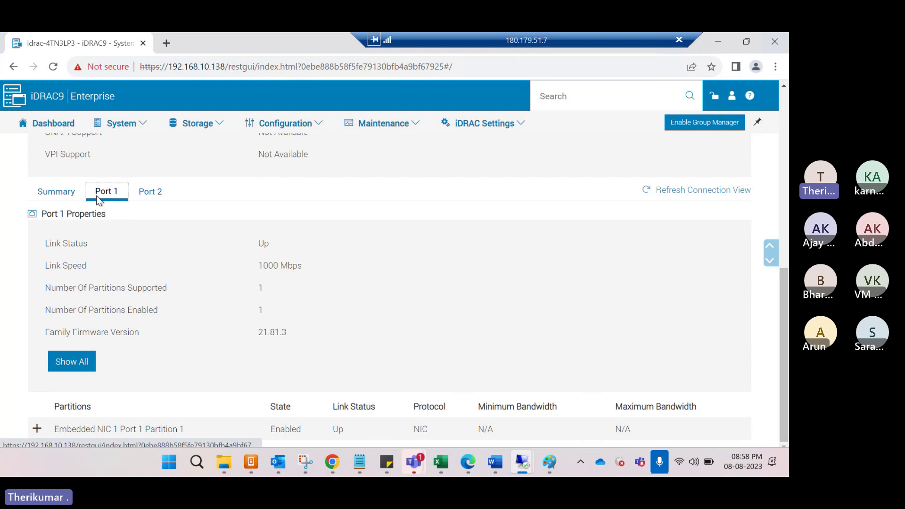
{"action": "triple_click", "coordinate": [260, 268]}
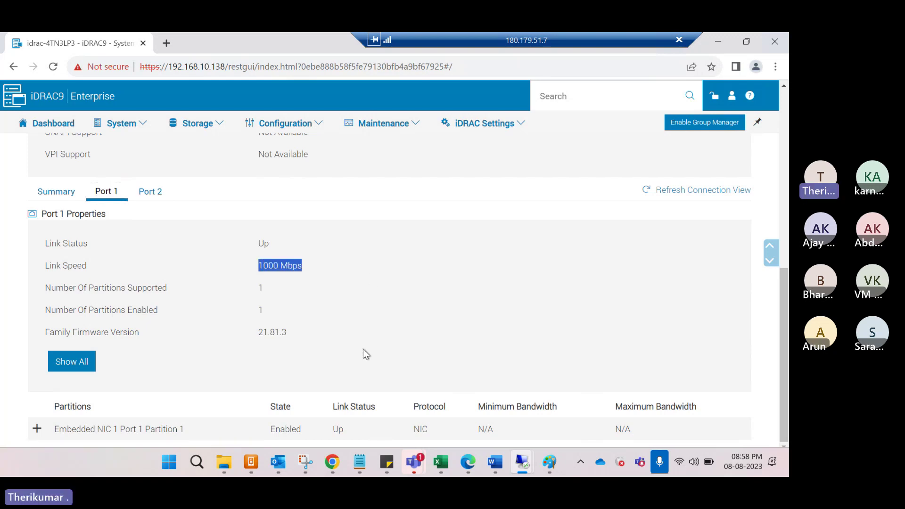
View the adapter properties and port summary of Integrated NIC 1.
{"action": "scroll", "coordinate": [361, 372], "scroll_direction": "up", "scroll_amount": 5}
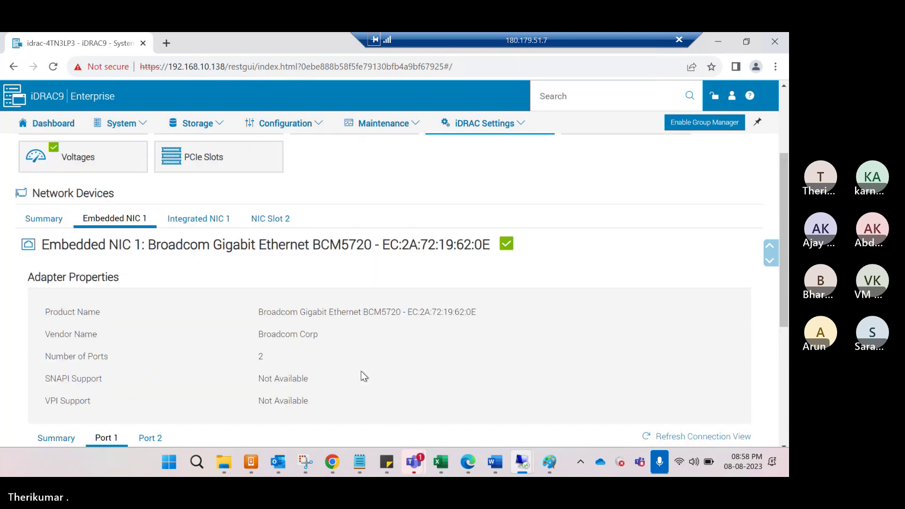
{"action": "scroll", "coordinate": [361, 371], "scroll_direction": "up", "scroll_amount": 1}
{"action": "left_click", "coordinate": [210, 282]}
{"action": "scroll", "coordinate": [420, 377], "scroll_direction": "down", "scroll_amount": 3}
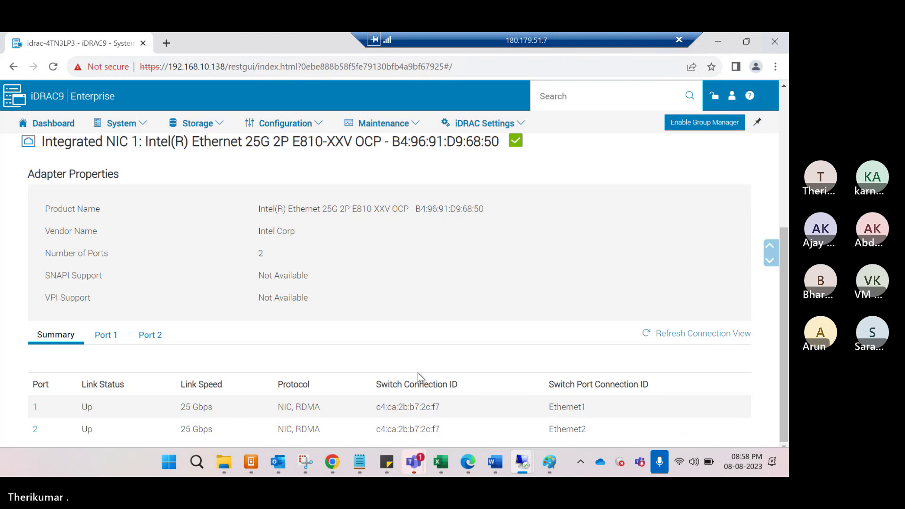
View the adapter properties and port summary of NIC Slot 2.
{"action": "scroll", "coordinate": [418, 373], "scroll_direction": "up", "scroll_amount": 4}
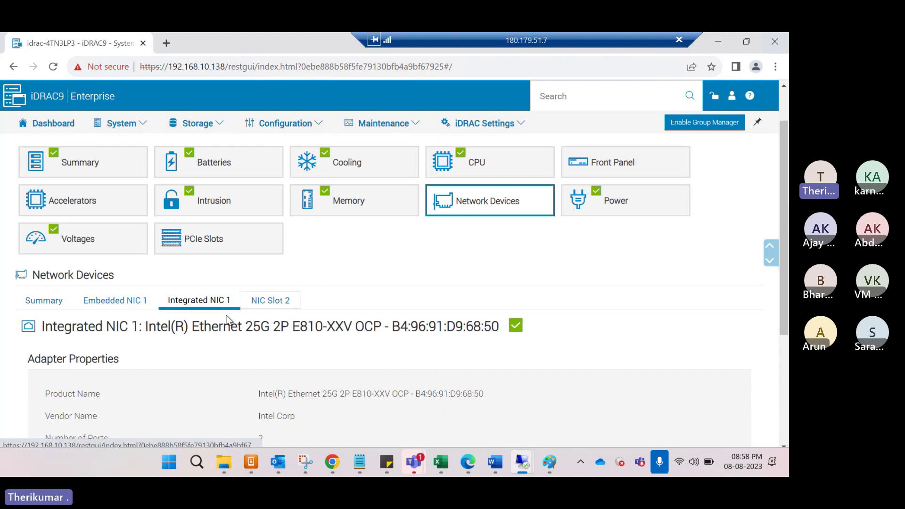
{"action": "left_click", "coordinate": [270, 301]}
{"action": "scroll", "coordinate": [207, 307], "scroll_direction": "down", "scroll_amount": 4}
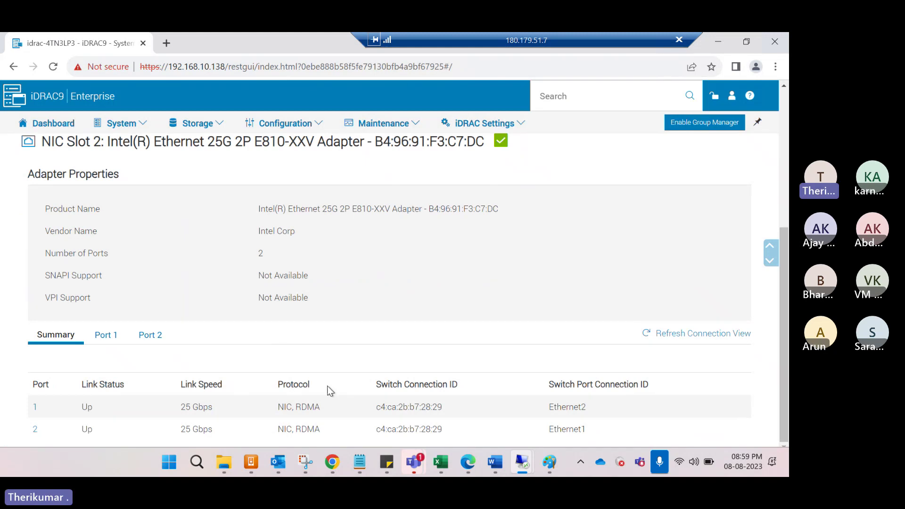
{"action": "scroll", "coordinate": [345, 351], "scroll_direction": "up", "scroll_amount": 5}
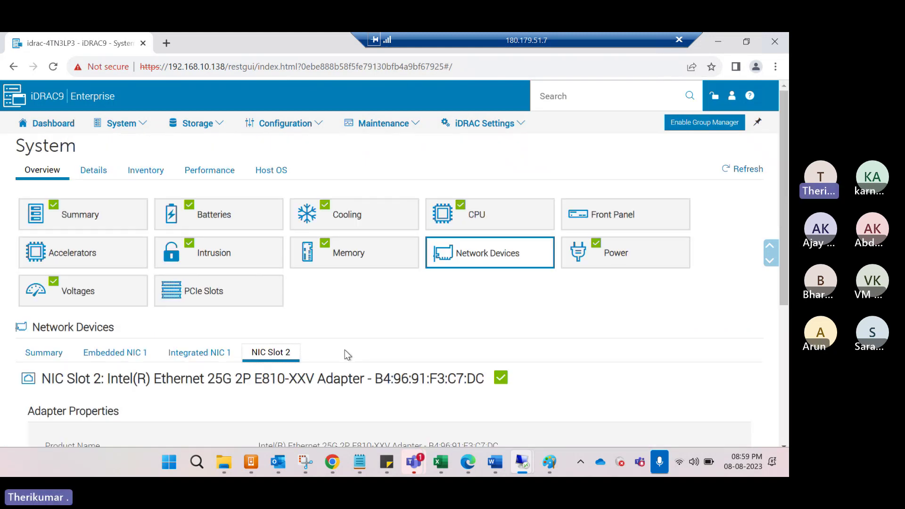
{"action": "scroll", "coordinate": [354, 329], "scroll_direction": "down", "scroll_amount": 3}
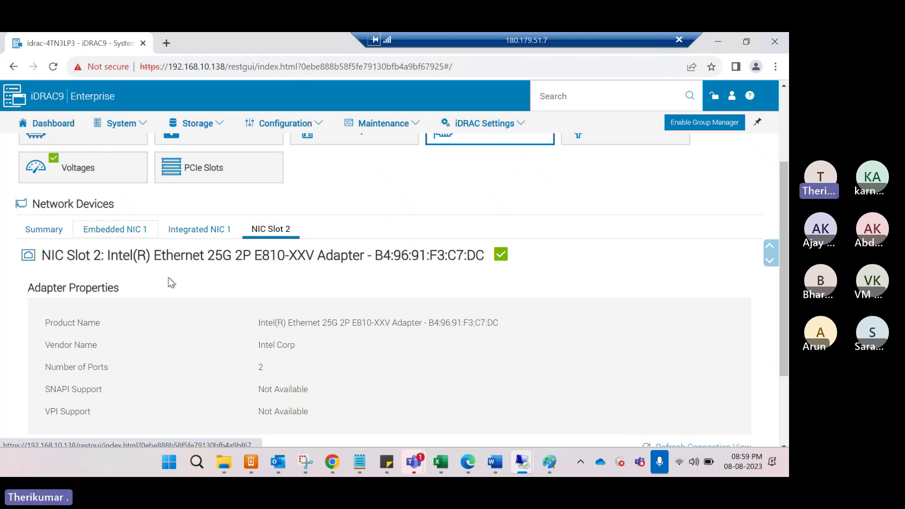
Review the network devices summary, then reopen NIC Slot 2 and check its adapter name and port link speed.
{"action": "left_click", "coordinate": [114, 229]}
{"action": "left_click", "coordinate": [42, 229]}
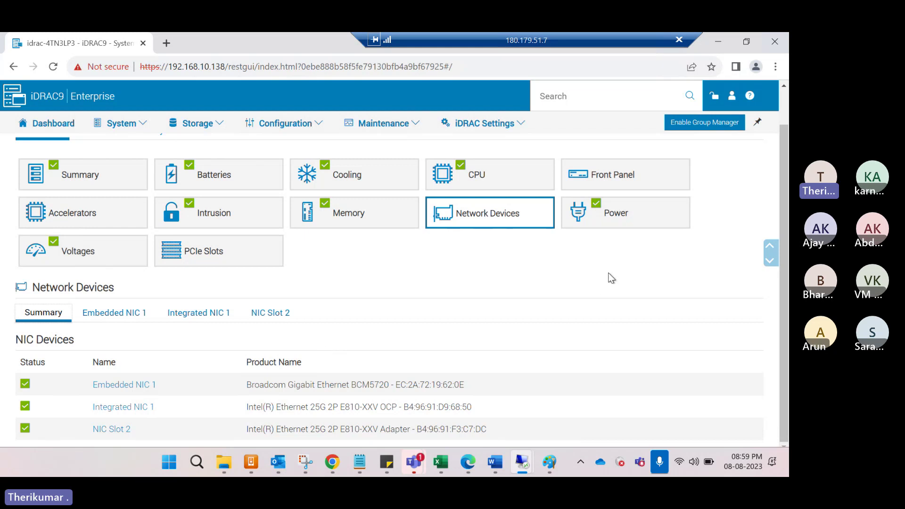
{"action": "left_click", "coordinate": [264, 314]}
{"action": "scroll", "coordinate": [383, 328], "scroll_direction": "down", "scroll_amount": 4}
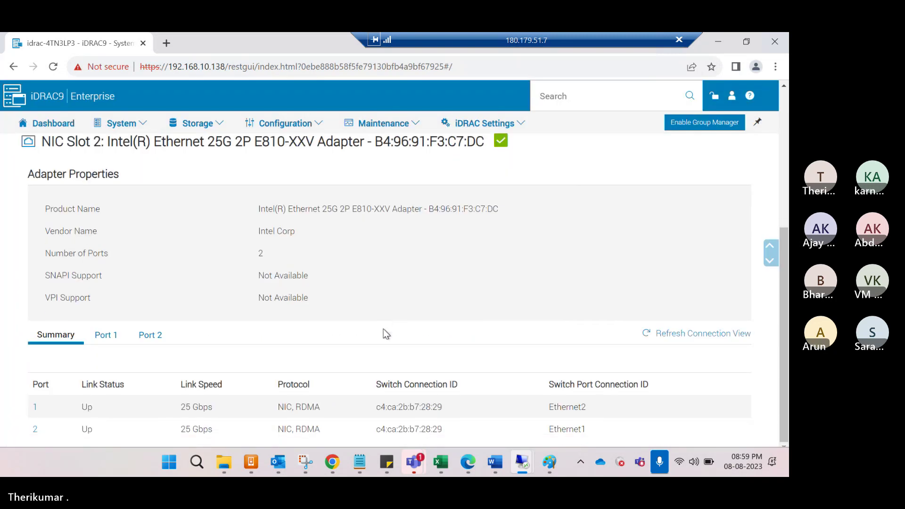
{"action": "scroll", "coordinate": [384, 330], "scroll_direction": "up", "scroll_amount": 1}
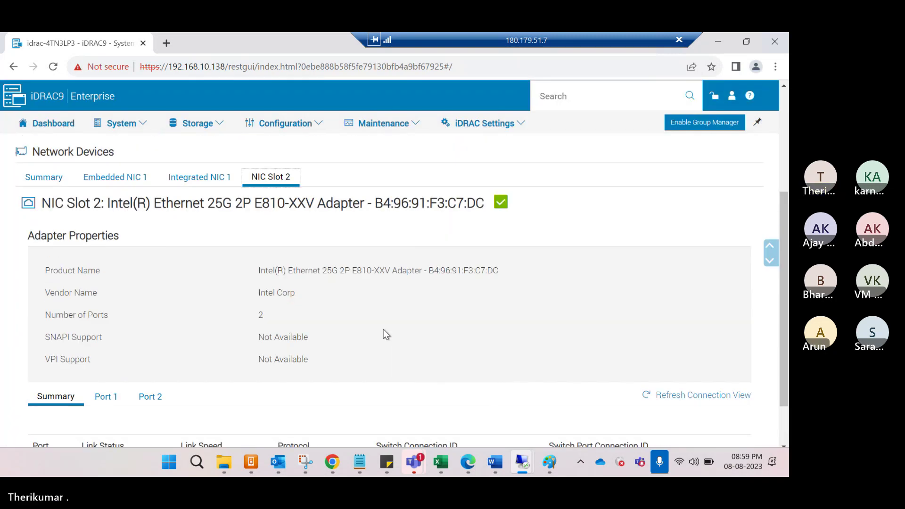
{"action": "left_click_drag", "start_coordinate": [45, 205], "coordinate": [486, 211]}
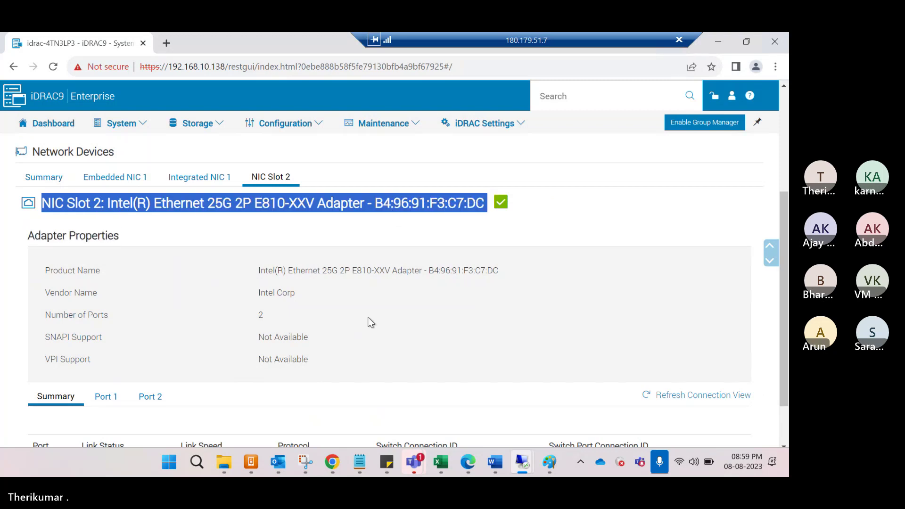
{"action": "scroll", "coordinate": [368, 317], "scroll_direction": "down", "scroll_amount": 1}
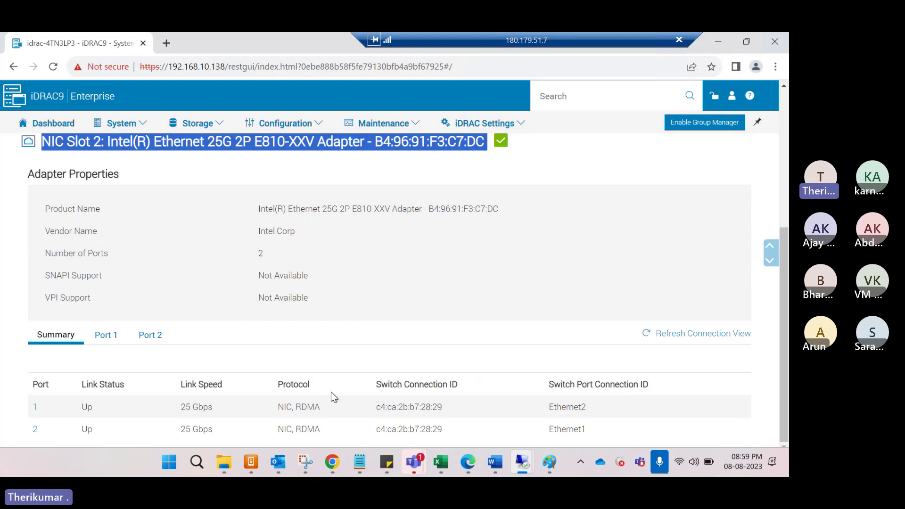
{"action": "left_click_drag", "start_coordinate": [173, 410], "coordinate": [238, 410]}
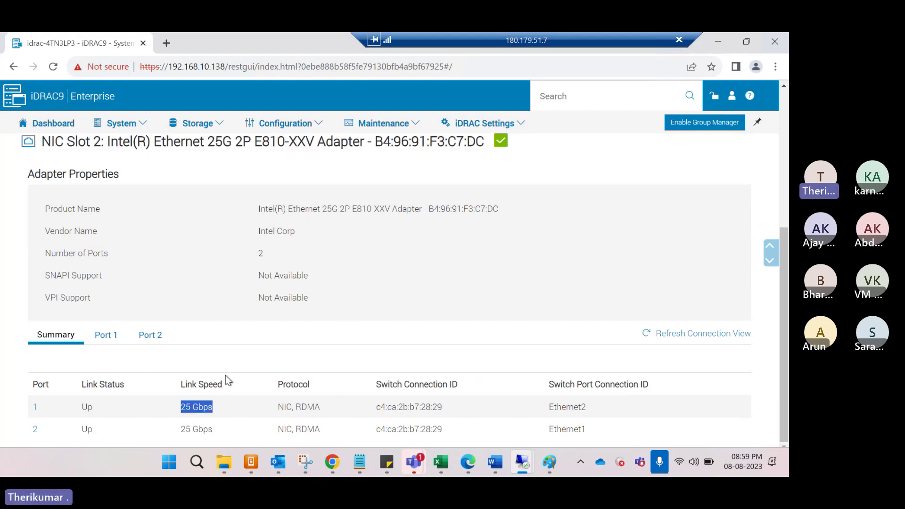
View the Port 1 properties of NIC Slot 2 and check the port's interface type.
{"action": "left_click", "coordinate": [109, 338]}
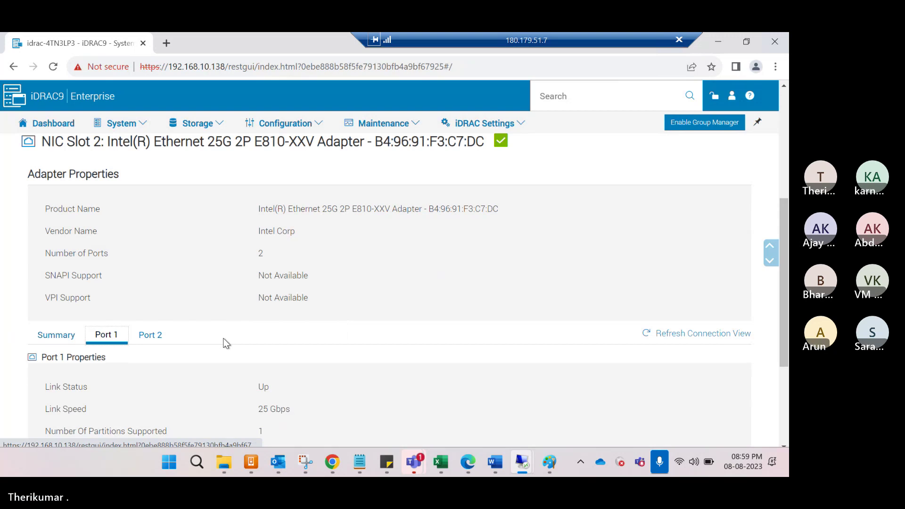
{"action": "scroll", "coordinate": [330, 383], "scroll_direction": "down", "scroll_amount": 3}
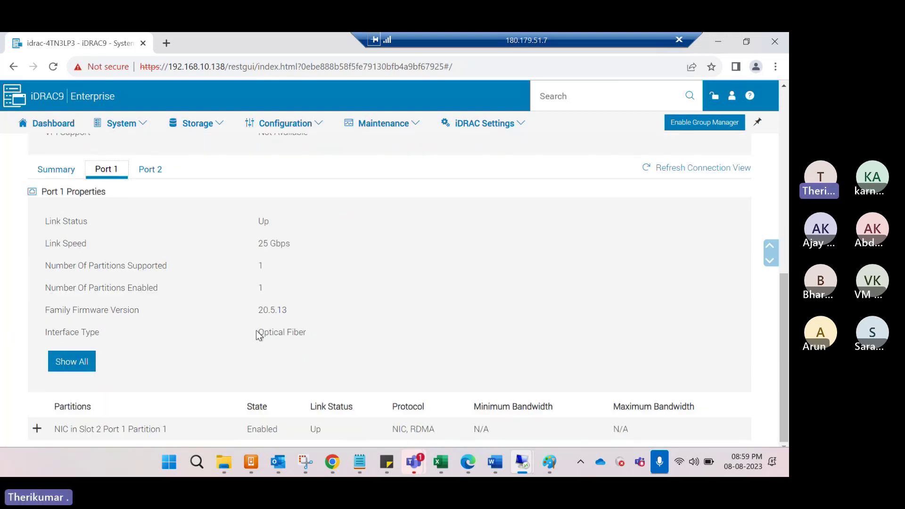
{"action": "left_click_drag", "start_coordinate": [261, 333], "coordinate": [332, 339]}
{"action": "left_click", "coordinate": [332, 339]}
{"action": "triple_click", "coordinate": [316, 339]}
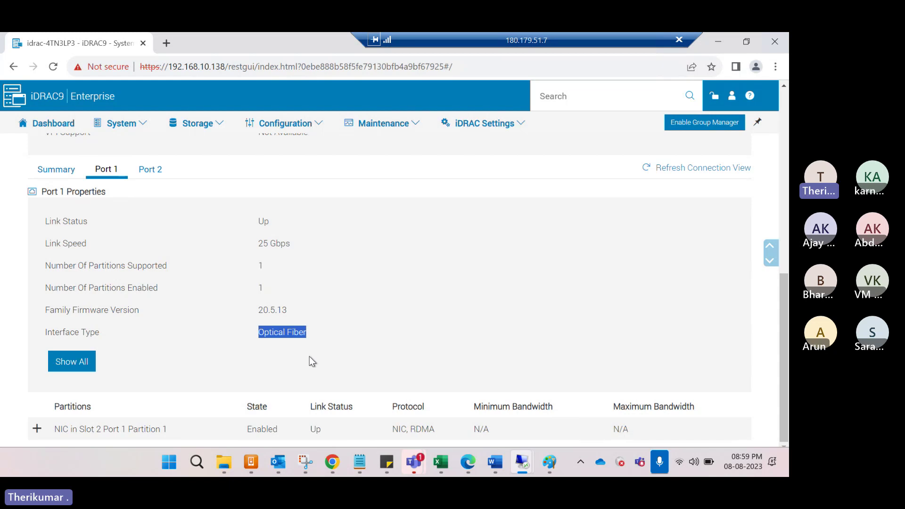
{"action": "scroll", "coordinate": [303, 362], "scroll_direction": "up", "scroll_amount": 3}
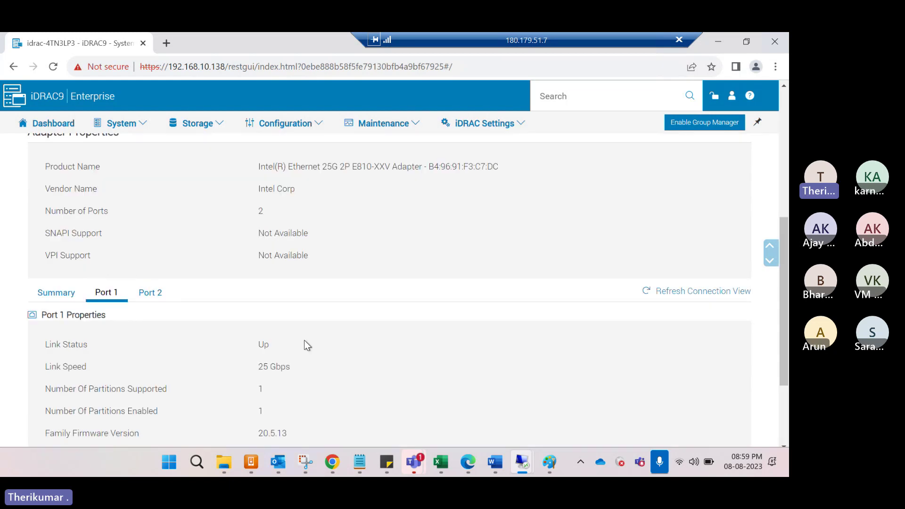
{"action": "scroll", "coordinate": [302, 340], "scroll_direction": "down", "scroll_amount": 3}
{"action": "left_click", "coordinate": [265, 337]}
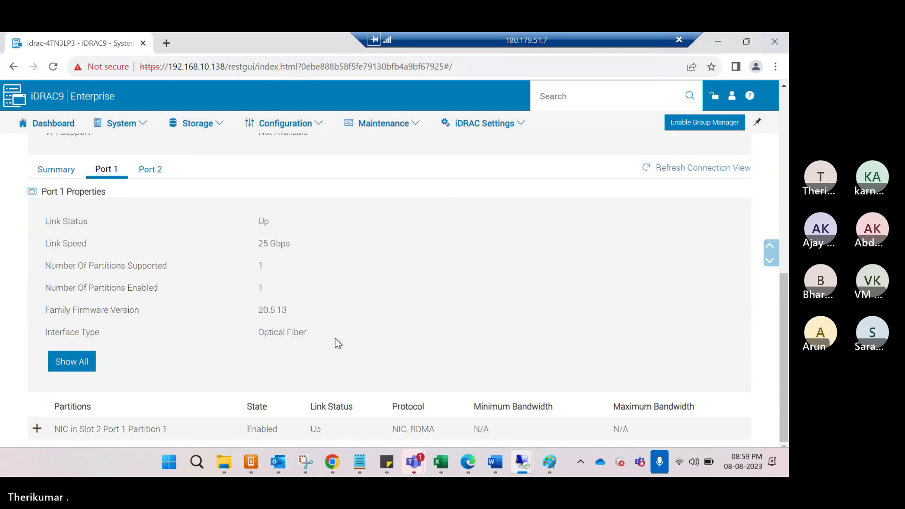
View the system's power supplies, checking the PS1 status, wattage details and last-hour power usage graph.
{"action": "scroll", "coordinate": [336, 339], "scroll_direction": "up", "scroll_amount": 4}
{"action": "scroll", "coordinate": [341, 353], "scroll_direction": "up", "scroll_amount": 4}
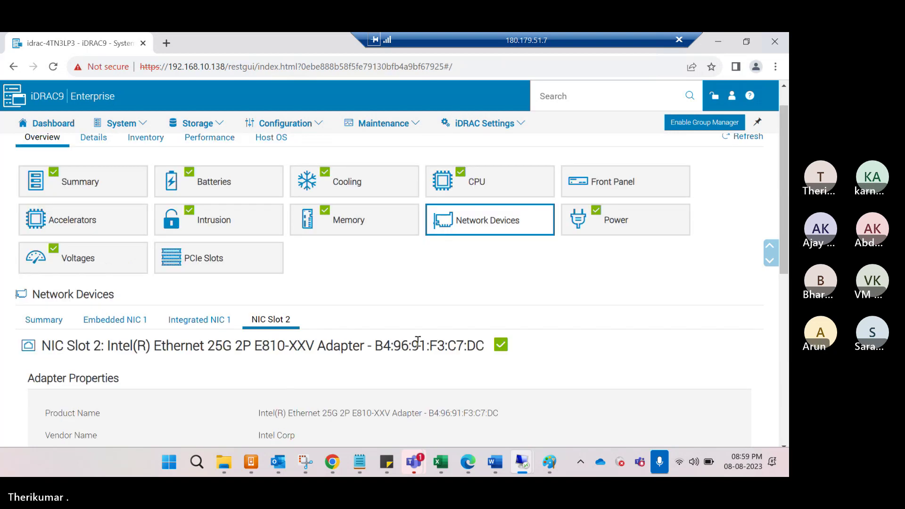
{"action": "left_click", "coordinate": [593, 227]}
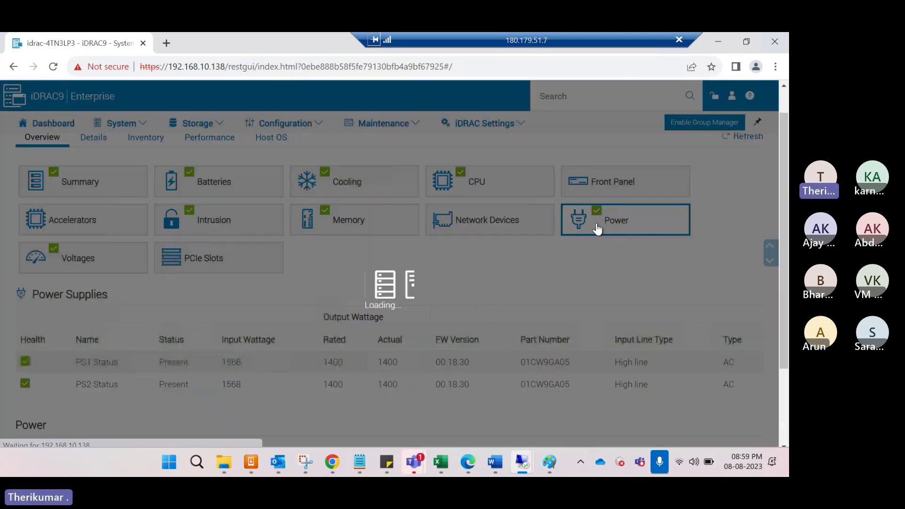
{"action": "scroll", "coordinate": [376, 290], "scroll_direction": "down", "scroll_amount": 3}
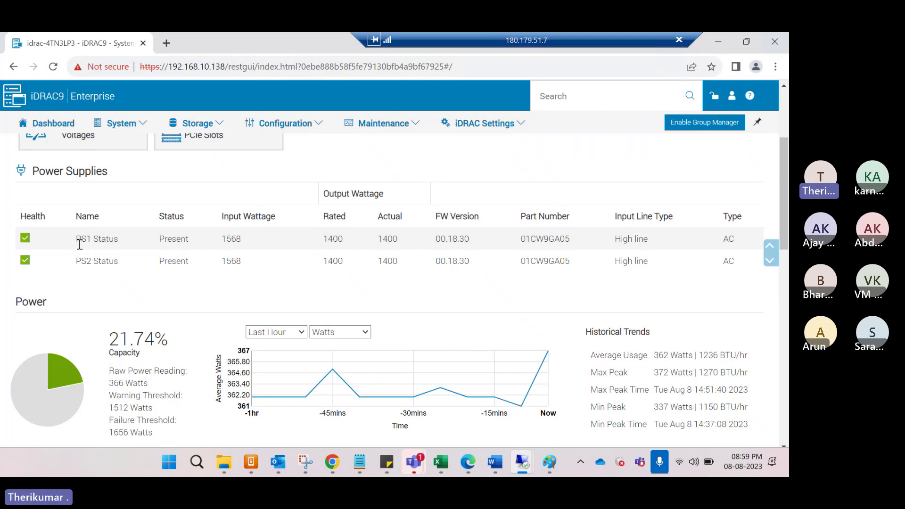
{"action": "left_click_drag", "start_coordinate": [80, 244], "coordinate": [122, 252]}
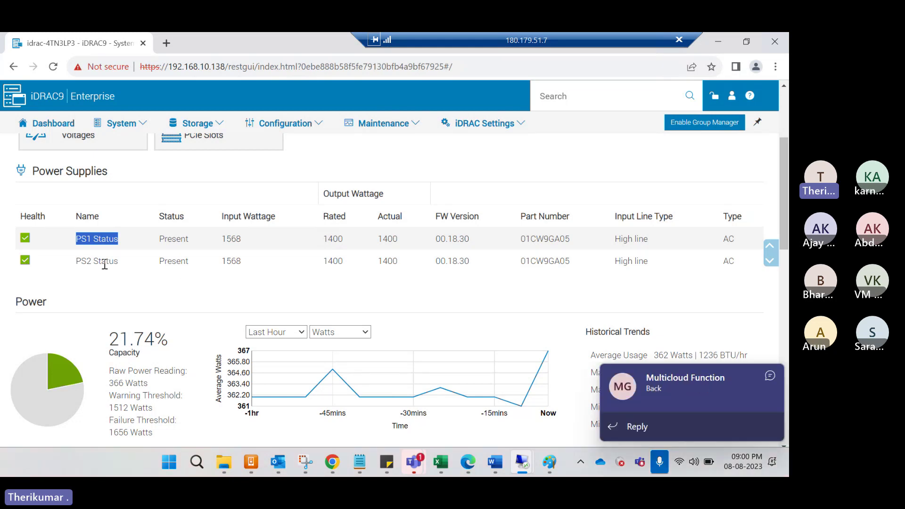
{"action": "left_click", "coordinate": [771, 375]}
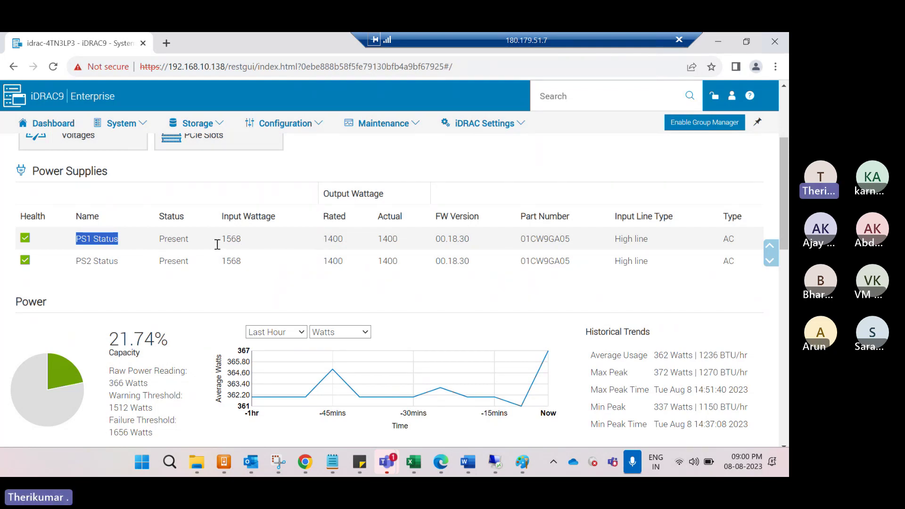
{"action": "left_click", "coordinate": [546, 282]}
{"action": "mouse_move", "coordinate": [436, 389]}
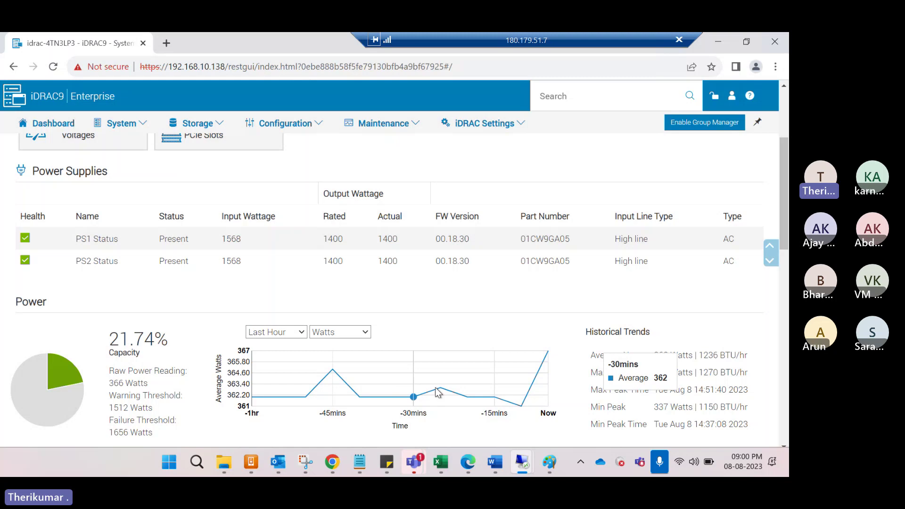
View the system's voltage probes and review the readings of the whole list, from CPU1 to the system board.
{"action": "scroll", "coordinate": [587, 357], "scroll_direction": "up", "scroll_amount": 3}
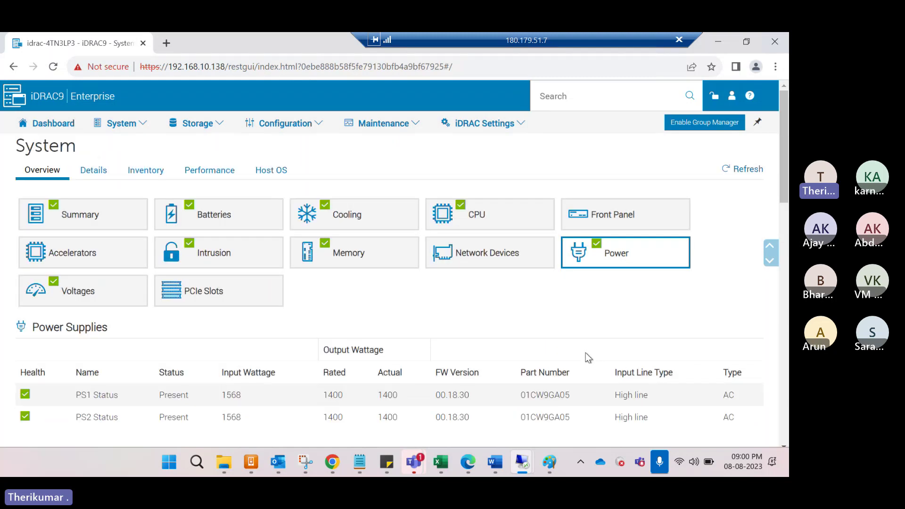
{"action": "left_click", "coordinate": [105, 296]}
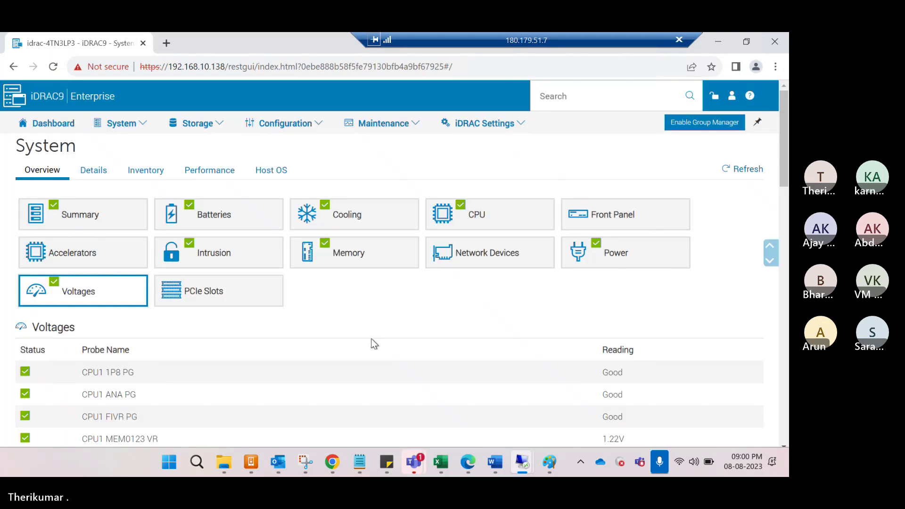
{"action": "scroll", "coordinate": [373, 344], "scroll_direction": "down", "scroll_amount": 3}
{"action": "scroll", "coordinate": [377, 345], "scroll_direction": "down", "scroll_amount": 3}
{"action": "scroll", "coordinate": [376, 341], "scroll_direction": "down", "scroll_amount": 10}
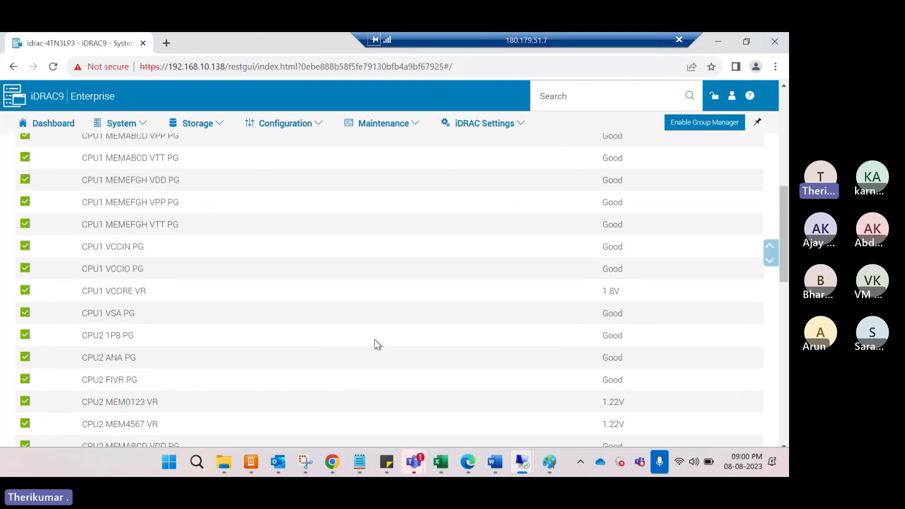
{"action": "scroll", "coordinate": [380, 346], "scroll_direction": "down", "scroll_amount": 3}
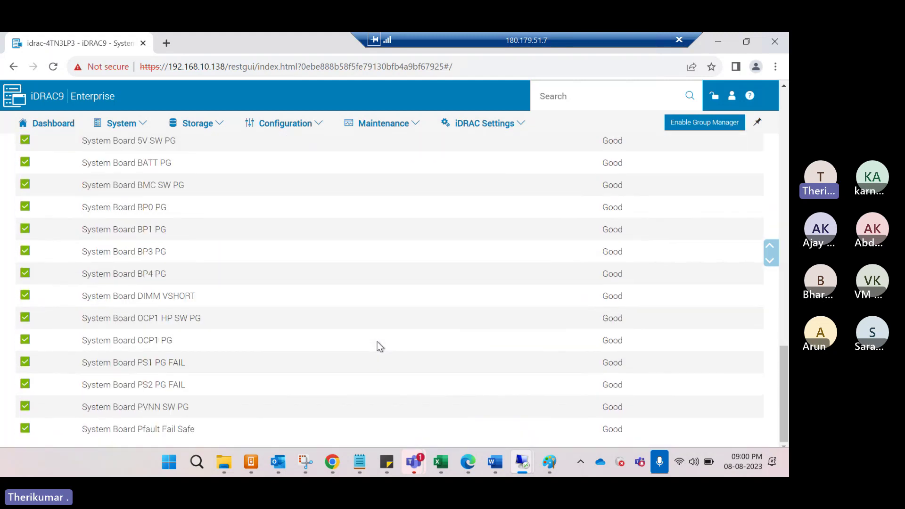
View the PCIe slot details and check whether PCIe Slot 2 is populated.
{"action": "scroll", "coordinate": [379, 346], "scroll_direction": "up", "scroll_amount": 15}
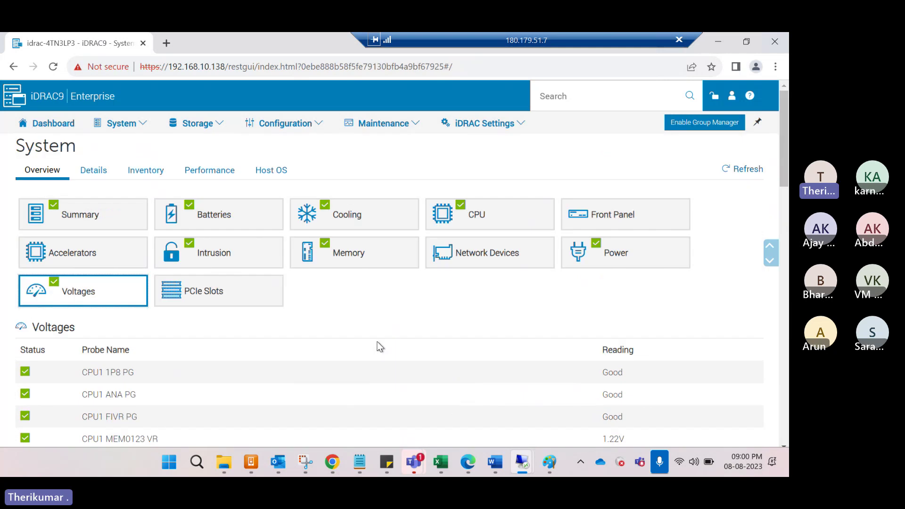
{"action": "left_click", "coordinate": [211, 302]}
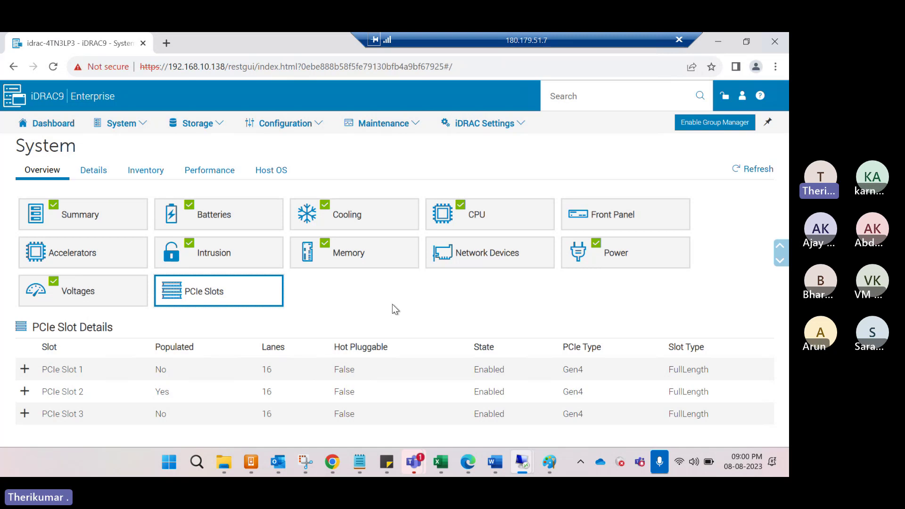
{"action": "double_click", "coordinate": [165, 392]}
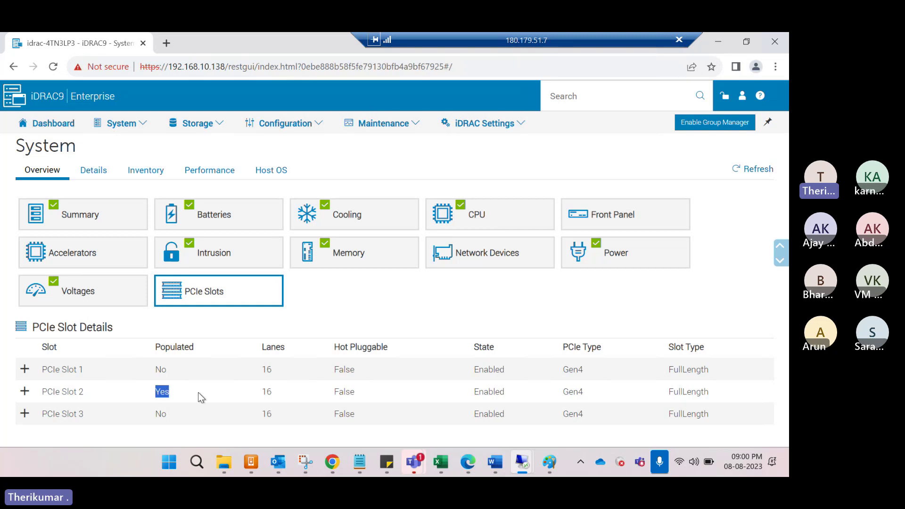
Expand PCIe Slot 2 to check its device's name, manufacturer, part number, serial number and health, then collapse it.
{"action": "left_click", "coordinate": [24, 393]}
{"action": "scroll", "coordinate": [329, 366], "scroll_direction": "down", "scroll_amount": 2}
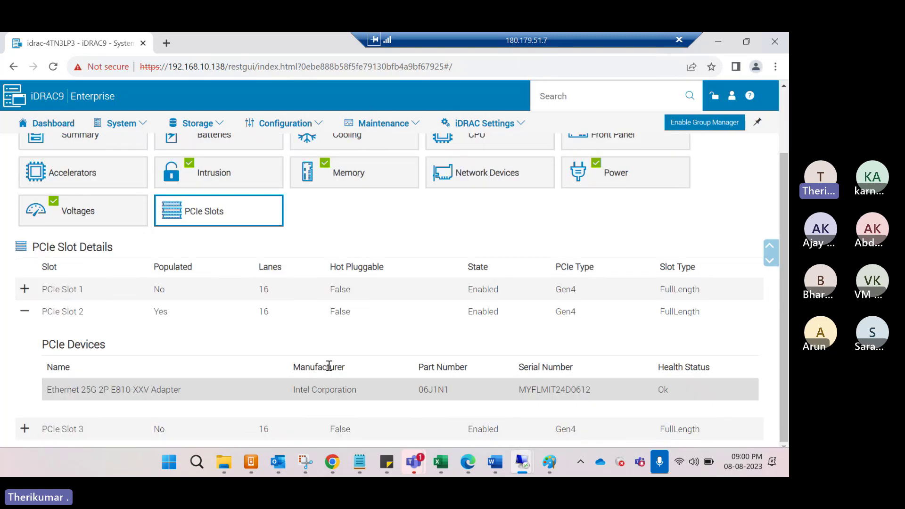
{"action": "left_click_drag", "start_coordinate": [47, 395], "coordinate": [205, 390]}
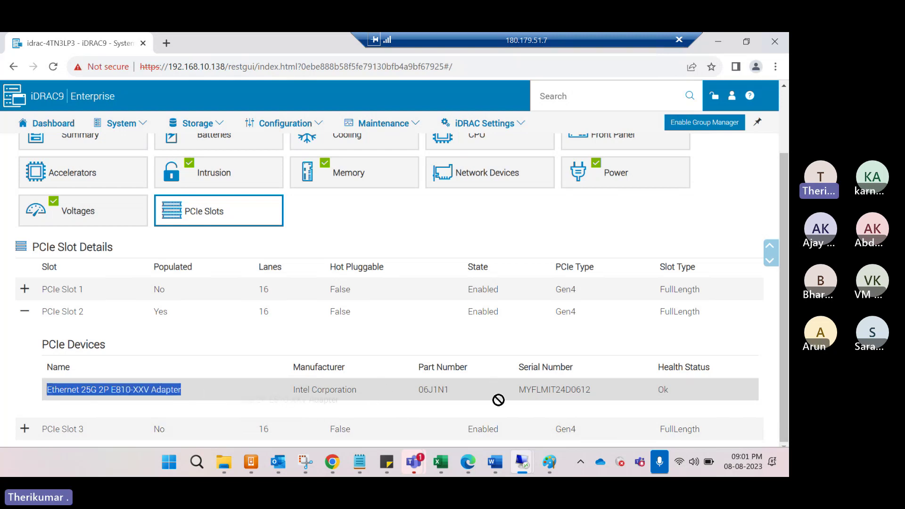
{"action": "left_click_drag", "start_coordinate": [295, 393], "coordinate": [697, 380]}
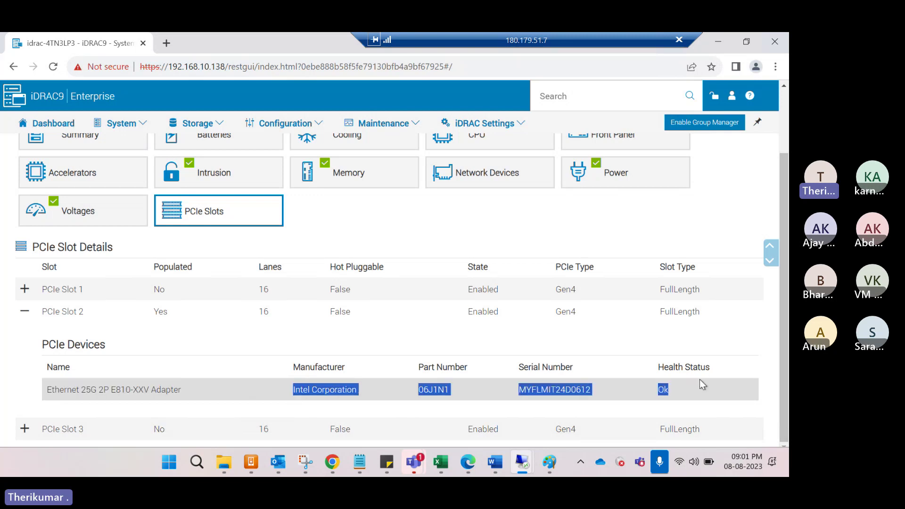
{"action": "left_click", "coordinate": [24, 312]}
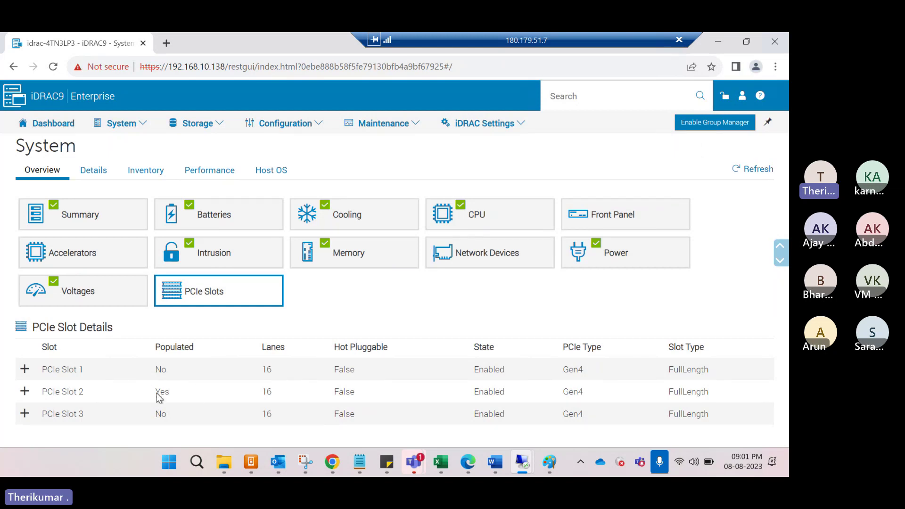
{"action": "left_click_drag", "start_coordinate": [156, 395], "coordinate": [208, 394]}
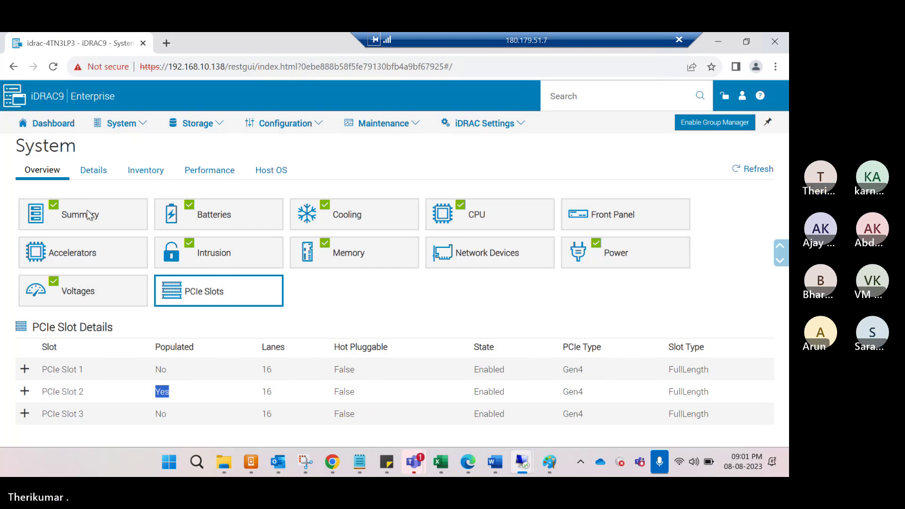
View the expanded System Details of the server and examine the overview and NIC MAC addresses.
{"action": "left_click", "coordinate": [93, 170]}
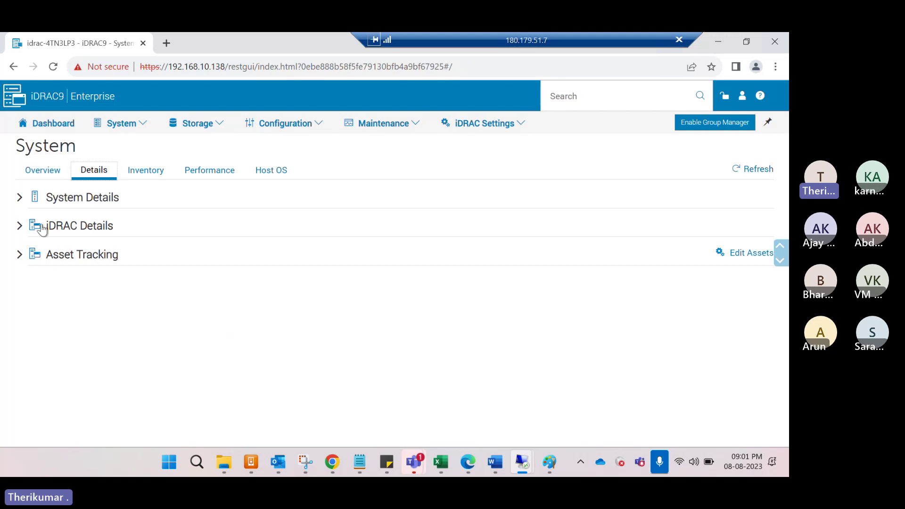
{"action": "left_click", "coordinate": [19, 198]}
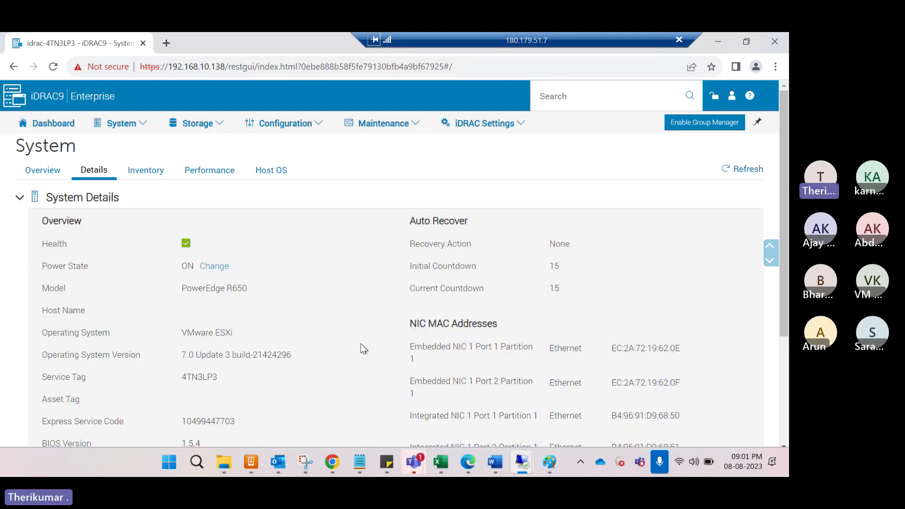
{"action": "scroll", "coordinate": [363, 349], "scroll_direction": "down", "scroll_amount": 3}
{"action": "scroll", "coordinate": [406, 385], "scroll_direction": "up", "scroll_amount": 4}
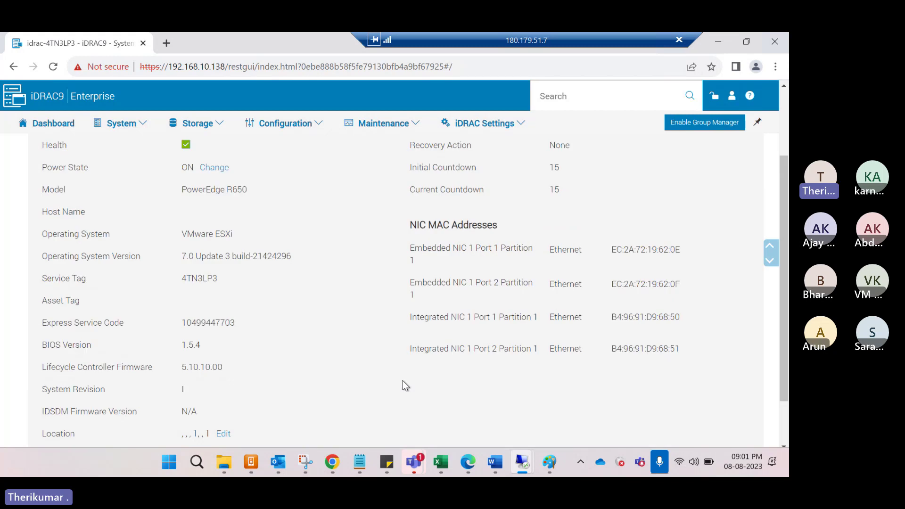
{"action": "scroll", "coordinate": [408, 358], "scroll_direction": "down", "scroll_amount": 2}
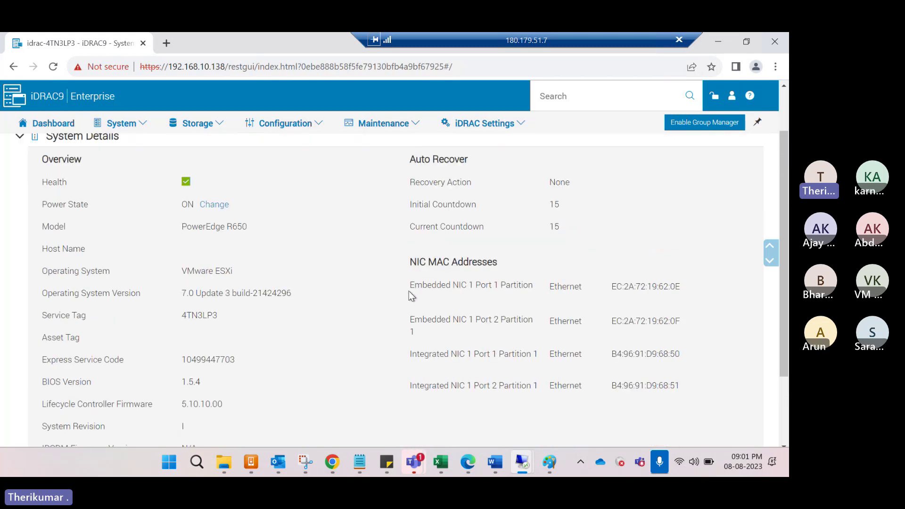
{"action": "left_click_drag", "start_coordinate": [410, 290], "coordinate": [707, 387]}
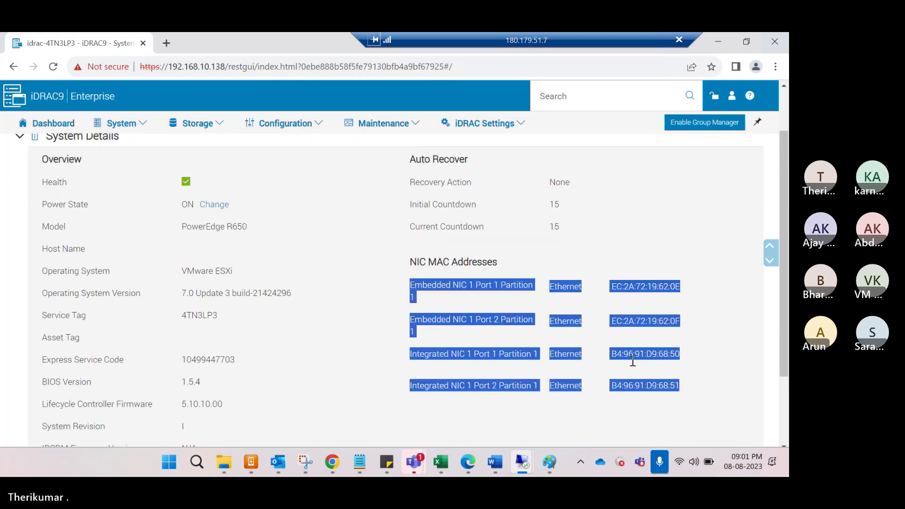
{"action": "left_click", "coordinate": [612, 328]}
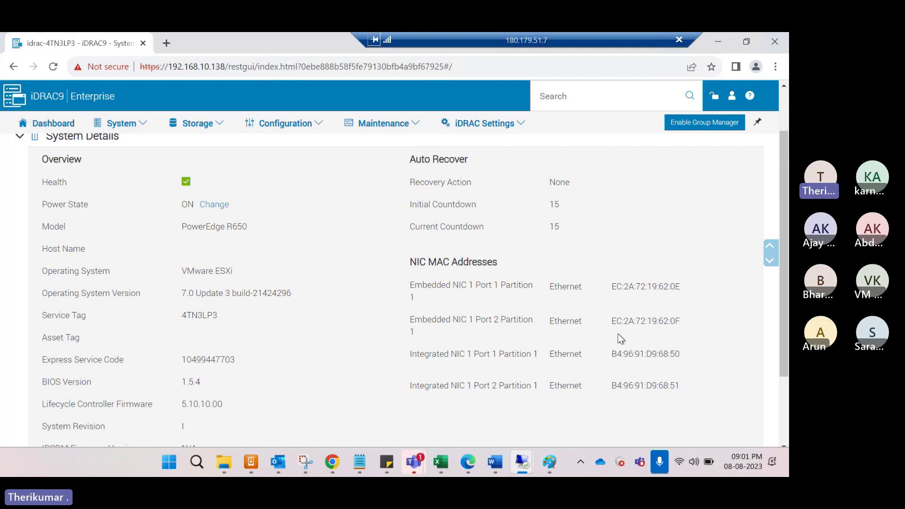
Review the rest of the System Details down to the location entry, and collapse the section.
{"action": "scroll", "coordinate": [621, 339], "scroll_direction": "down", "scroll_amount": 2}
{"action": "scroll", "coordinate": [621, 339], "scroll_direction": "up", "scroll_amount": 3}
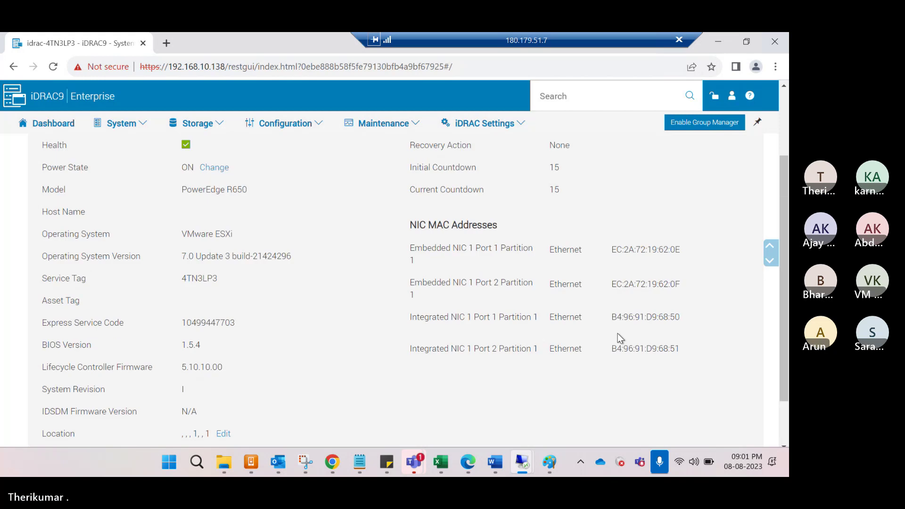
{"action": "left_click", "coordinate": [20, 199]}
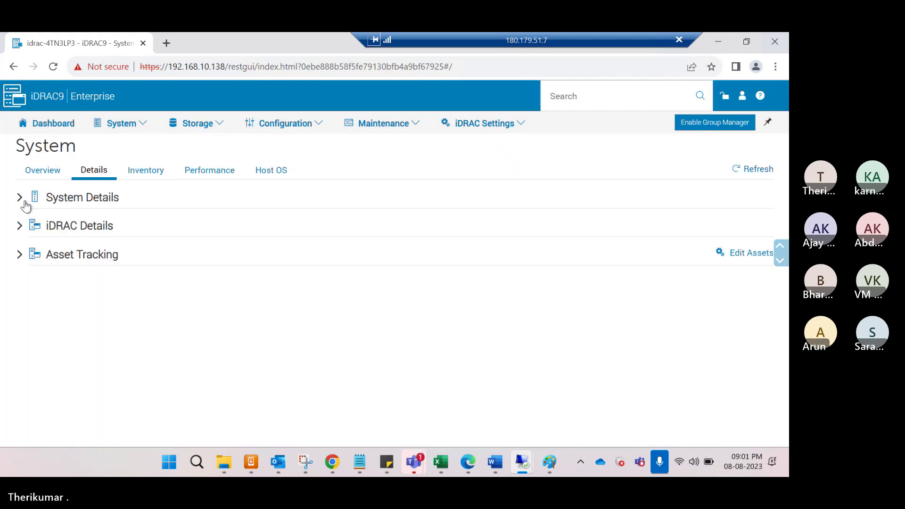
Expand the iDRAC Details to examine the RAC, IPv4 and IPv6 information, including the current IP address and subnet mask, and collapse them.
{"action": "left_click", "coordinate": [19, 226]}
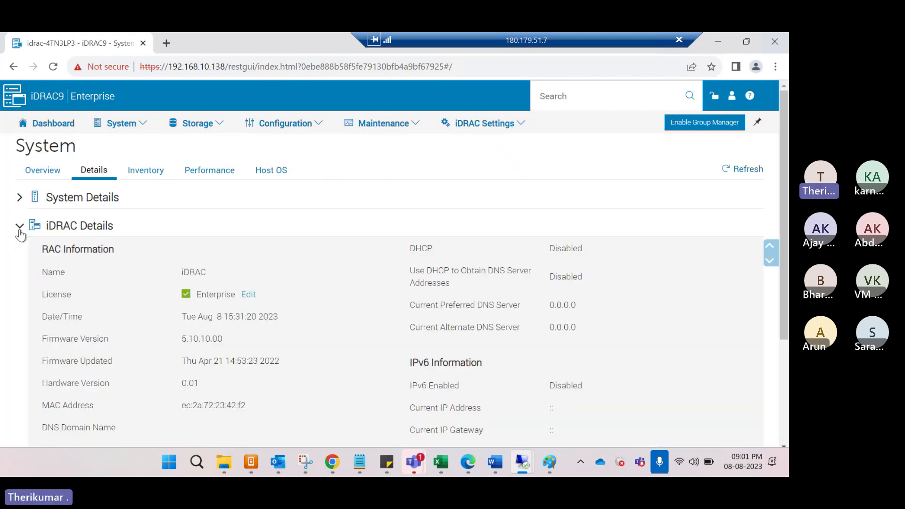
{"action": "scroll", "coordinate": [332, 348], "scroll_direction": "down", "scroll_amount": 1}
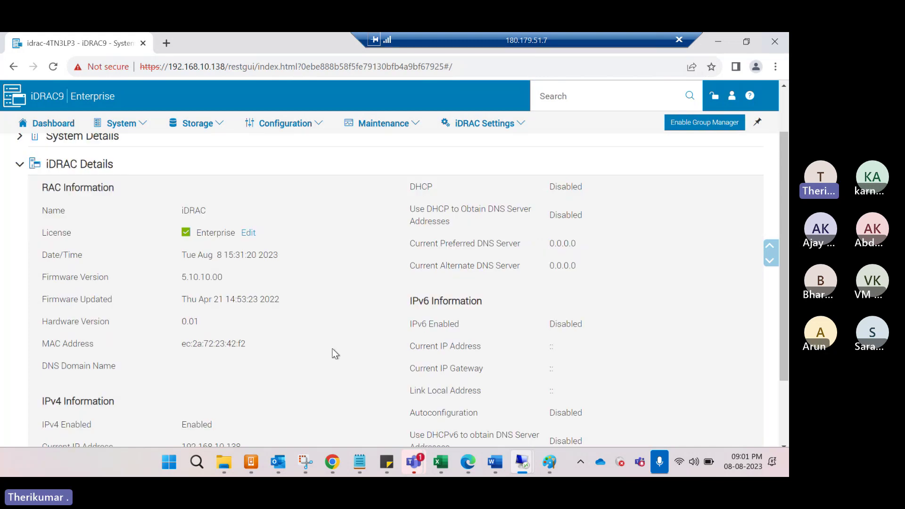
{"action": "scroll", "coordinate": [332, 354], "scroll_direction": "down", "scroll_amount": 2}
{"action": "left_click_drag", "start_coordinate": [340, 358], "coordinate": [304, 376]}
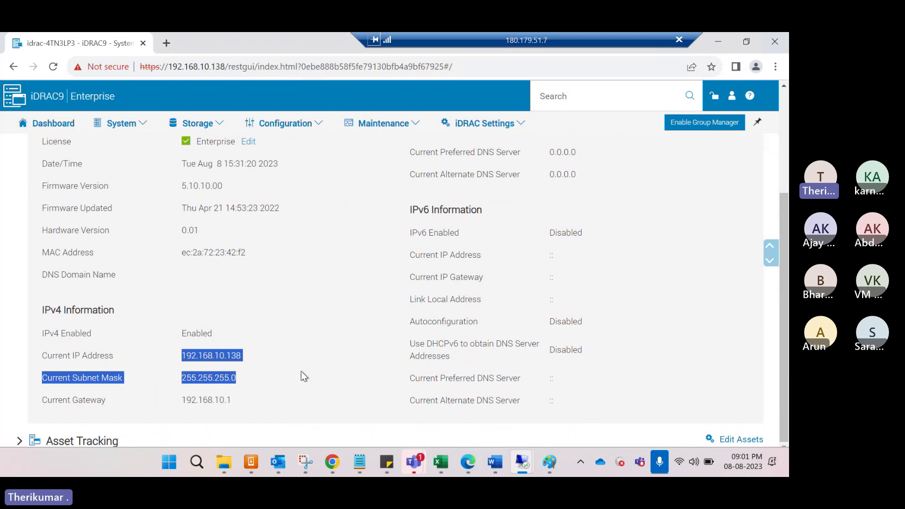
{"action": "left_click", "coordinate": [171, 401]}
{"action": "scroll", "coordinate": [360, 377], "scroll_direction": "up", "scroll_amount": 1}
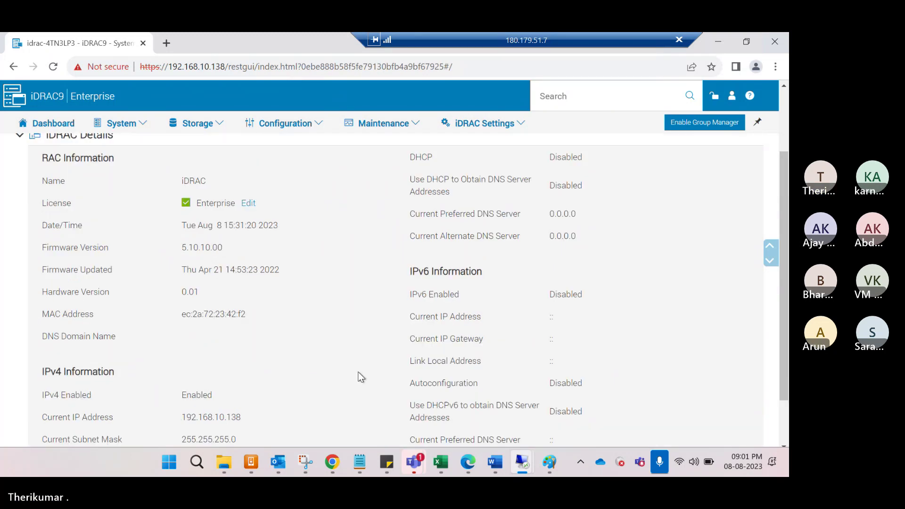
{"action": "scroll", "coordinate": [365, 377], "scroll_direction": "up", "scroll_amount": 2}
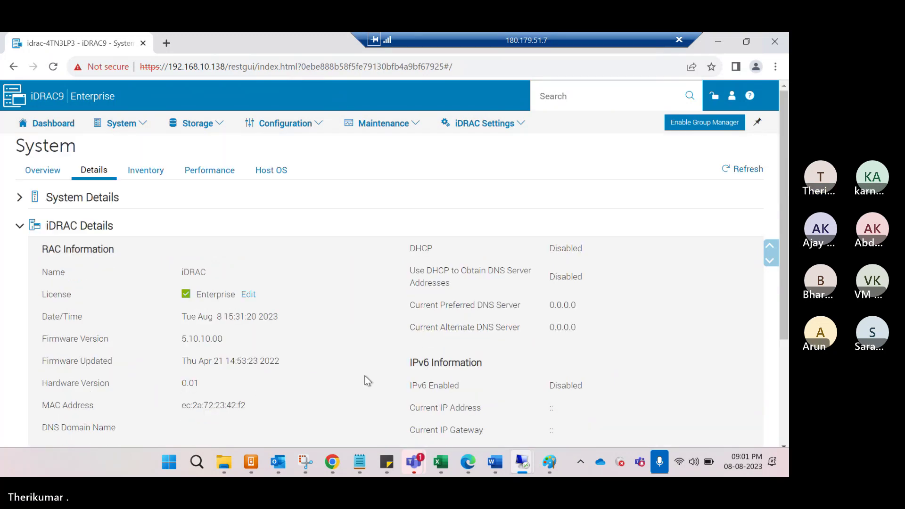
{"action": "left_click", "coordinate": [20, 229]}
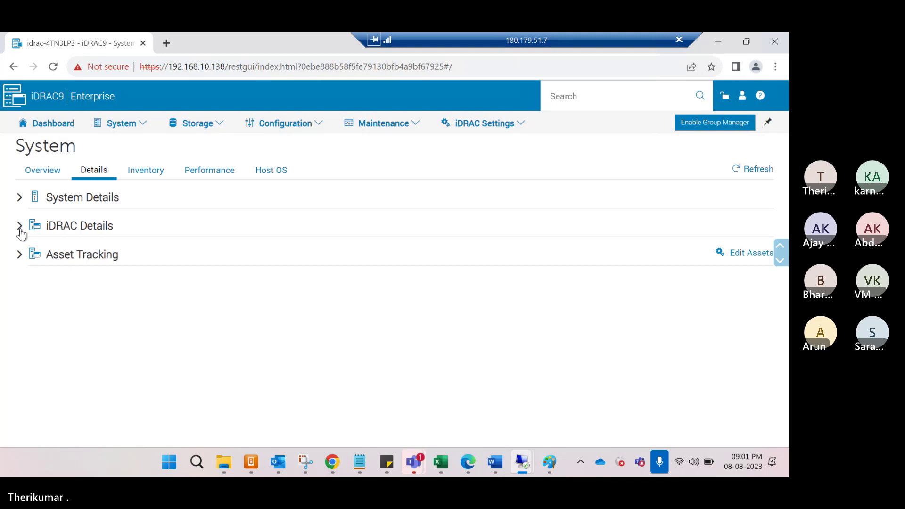
View the system's firmware inventory and check the versions of the iDRAC Service Module and the first Broadcom Gigabit Ethernet port.
{"action": "left_click", "coordinate": [143, 170]}
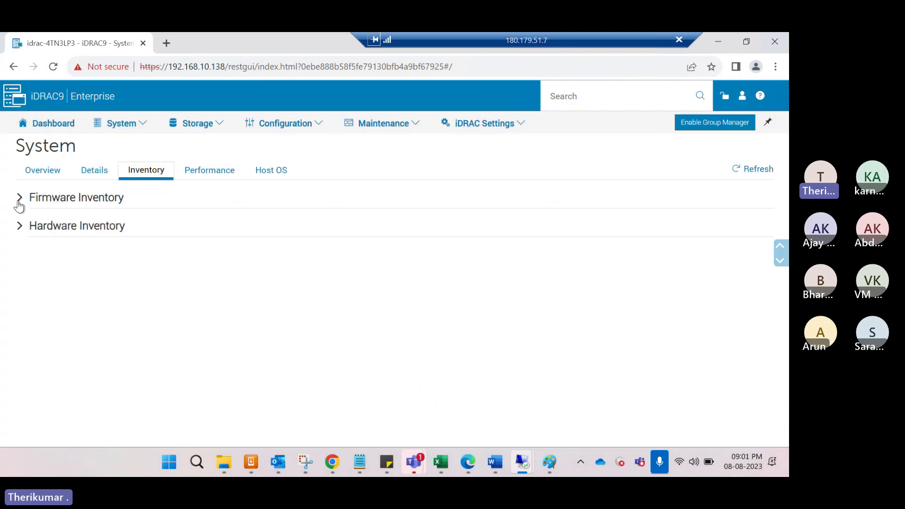
{"action": "left_click", "coordinate": [20, 198]}
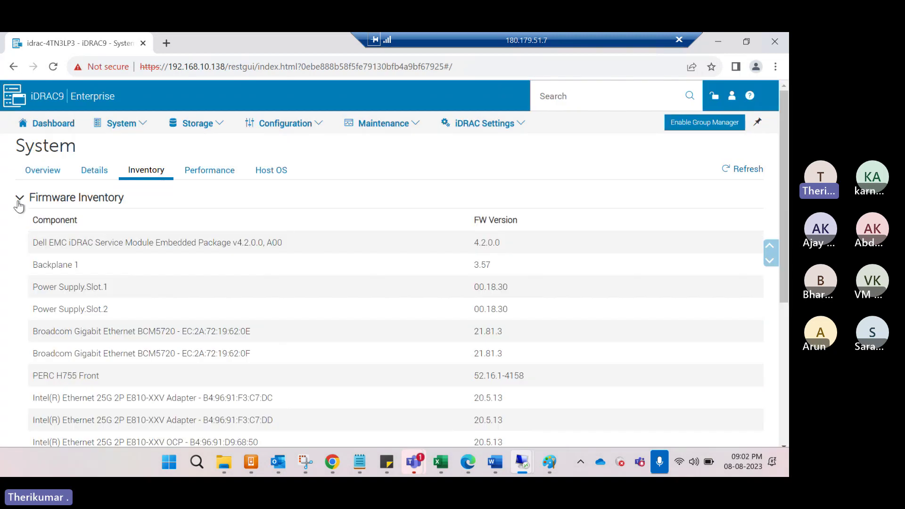
{"action": "scroll", "coordinate": [241, 312], "scroll_direction": "down", "scroll_amount": 5}
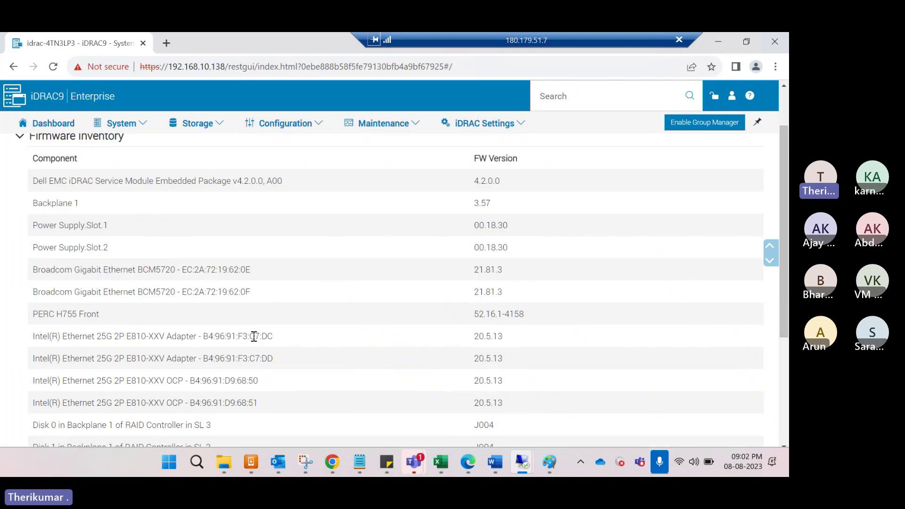
{"action": "scroll", "coordinate": [321, 375], "scroll_direction": "up", "scroll_amount": 5}
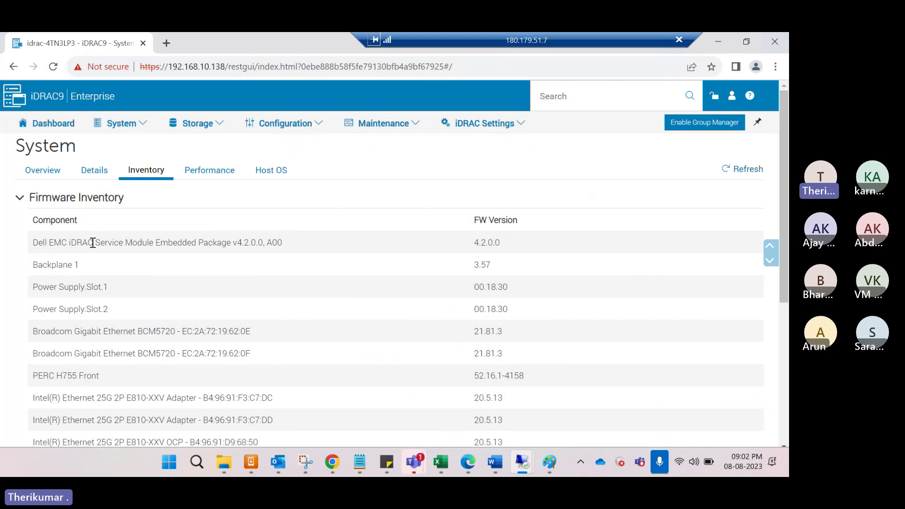
{"action": "left_click_drag", "start_coordinate": [93, 243], "coordinate": [536, 240]}
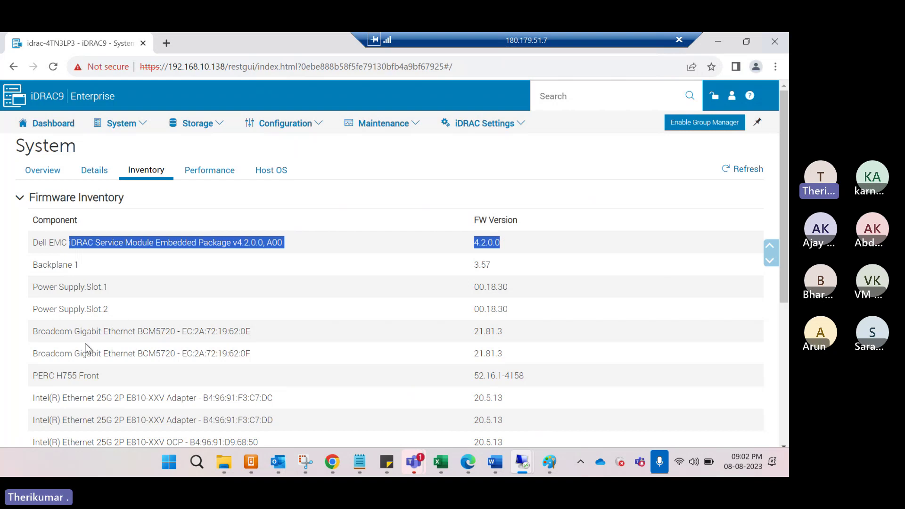
{"action": "left_click_drag", "start_coordinate": [36, 336], "coordinate": [525, 325]}
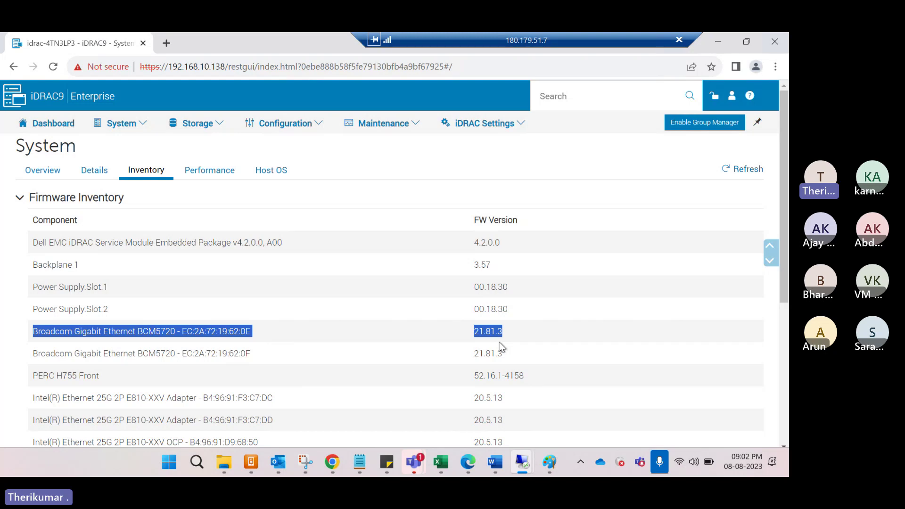
Check the firmware versions of the Intel E810-XXV adapter, the BIOS and the remaining components, and collapse the Firmware Inventory.
{"action": "scroll", "coordinate": [498, 342], "scroll_direction": "down", "scroll_amount": 3}
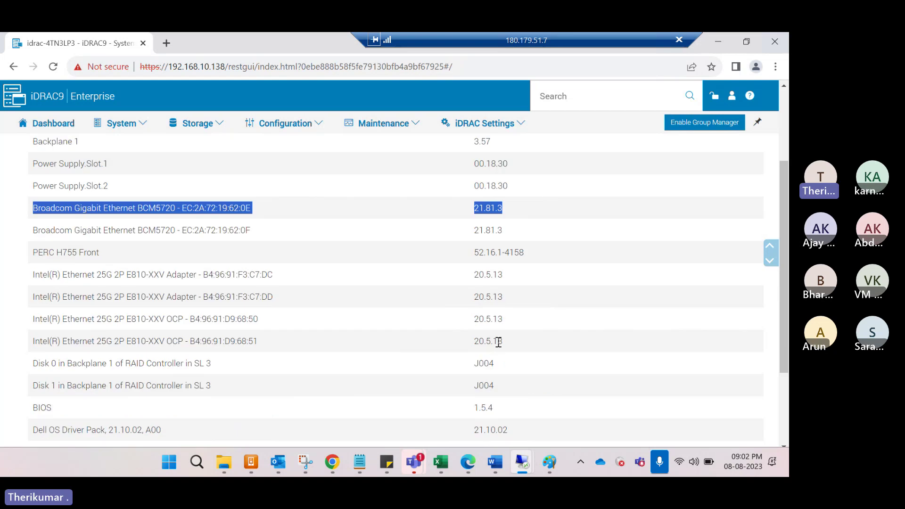
{"action": "left_click_drag", "start_coordinate": [29, 277], "coordinate": [522, 279]}
{"action": "scroll", "coordinate": [390, 320], "scroll_direction": "down", "scroll_amount": 3}
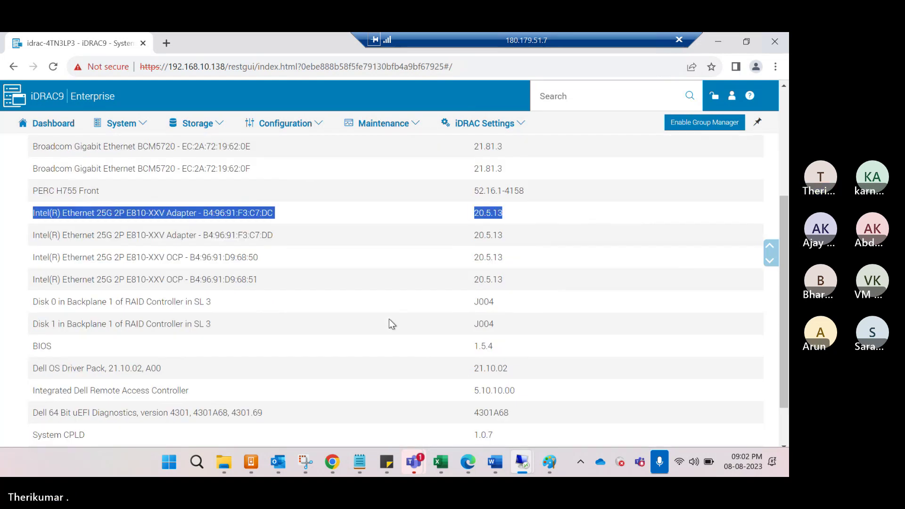
{"action": "left_click", "coordinate": [304, 293]}
{"action": "left_click_drag", "start_coordinate": [304, 293], "coordinate": [509, 296]}
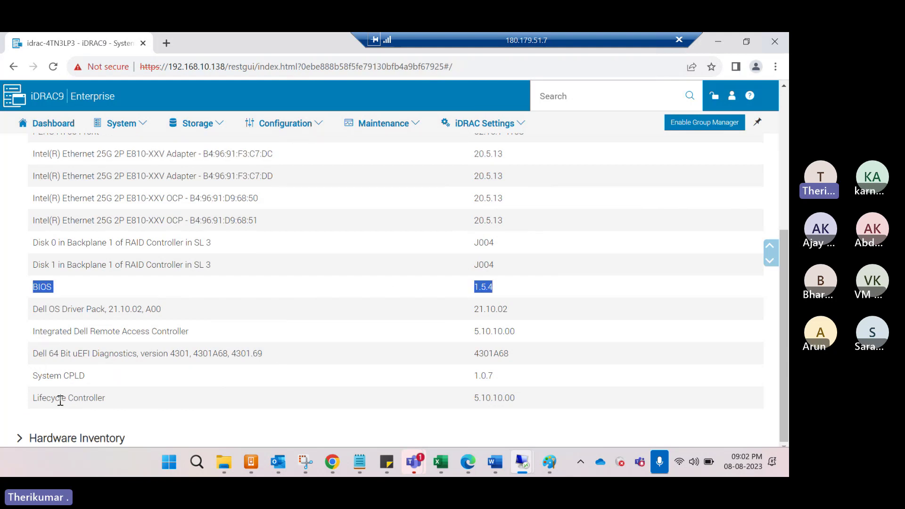
{"action": "scroll", "coordinate": [485, 346], "scroll_direction": "up", "scroll_amount": 4}
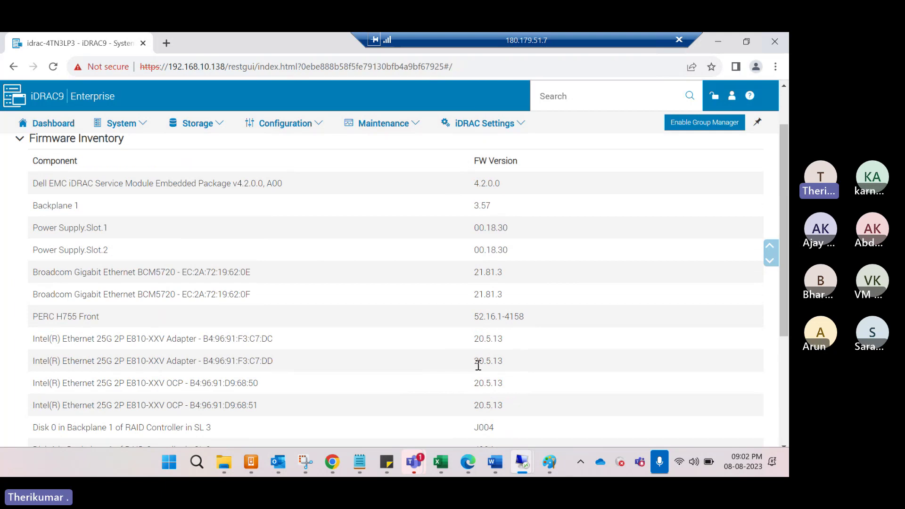
{"action": "scroll", "coordinate": [479, 365], "scroll_direction": "up", "scroll_amount": 2}
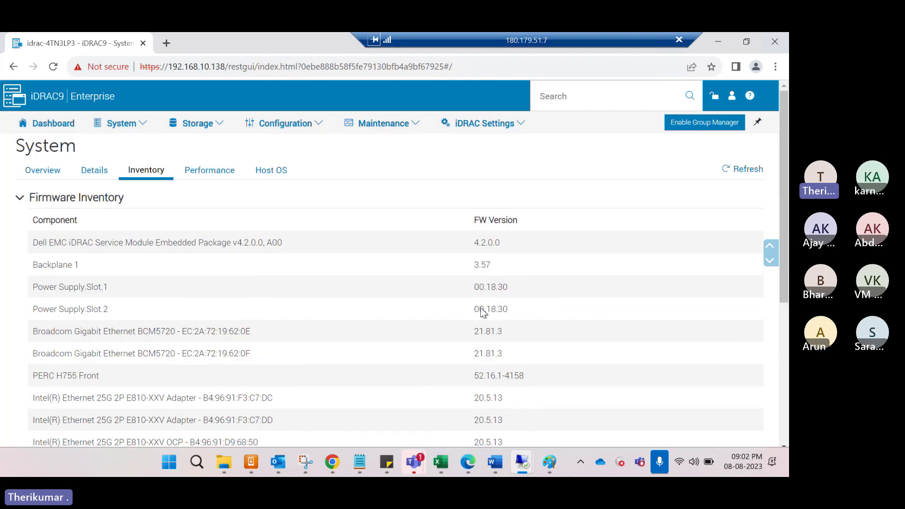
{"action": "left_click", "coordinate": [19, 201]}
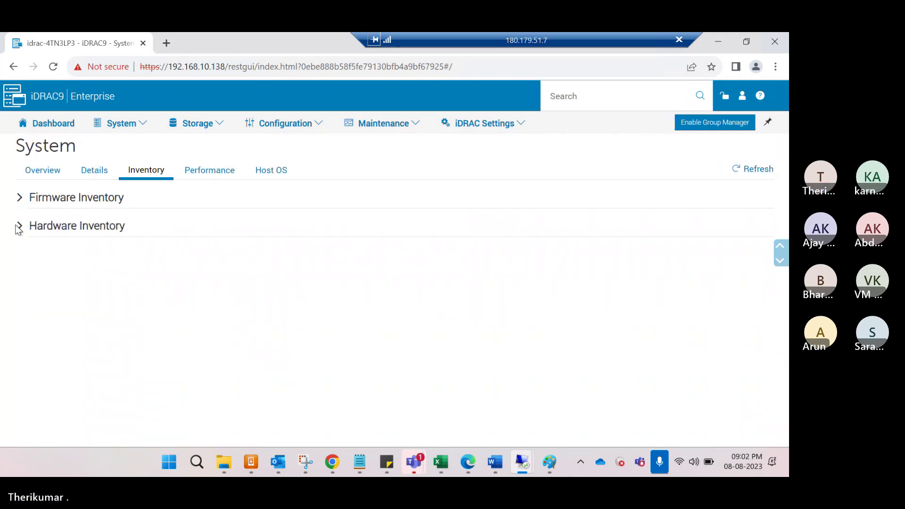
Expand the Hardware Inventory and look through the components on its first page, down to DIMM B5.
{"action": "left_click", "coordinate": [19, 228]}
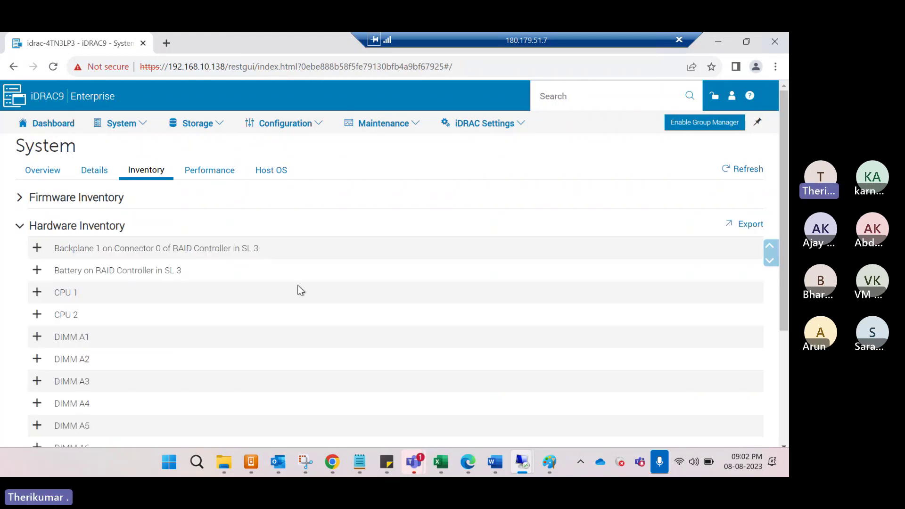
{"action": "scroll", "coordinate": [388, 326], "scroll_direction": "down", "scroll_amount": 4}
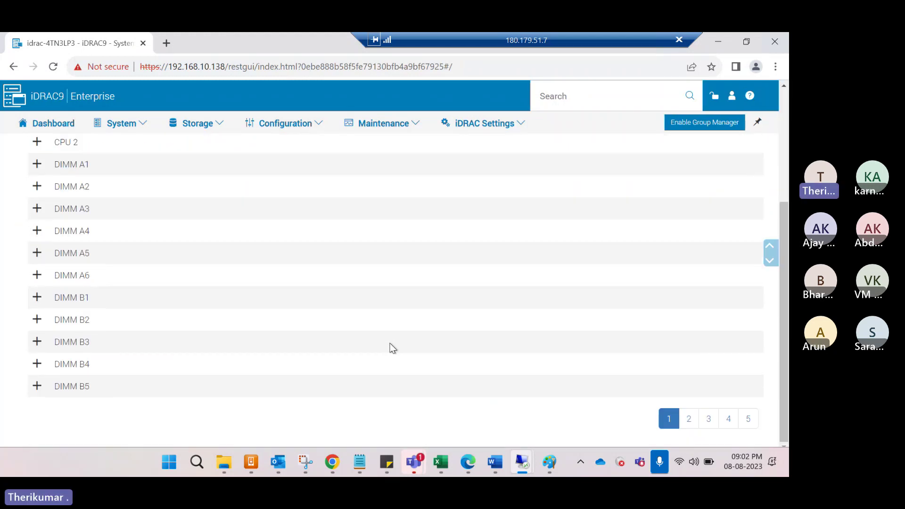
{"action": "scroll", "coordinate": [381, 359], "scroll_direction": "up", "scroll_amount": 4}
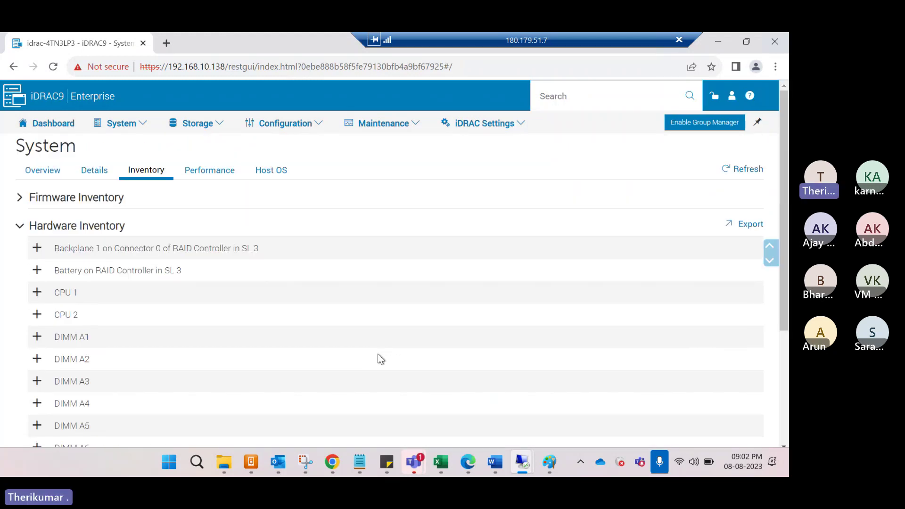
Expand and collapse the hardware entries for Backplane 1 and CPU 1 to glance at their properties.
{"action": "left_click", "coordinate": [36, 250]}
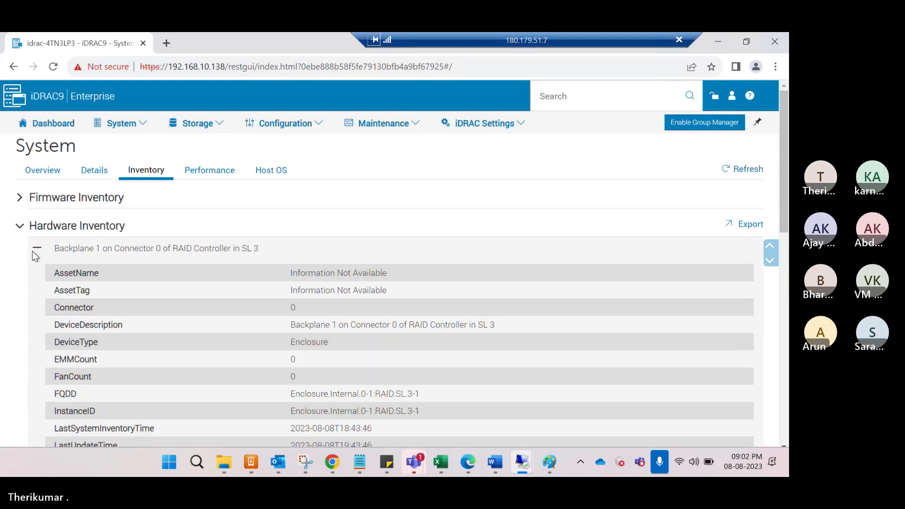
{"action": "left_click", "coordinate": [36, 250]}
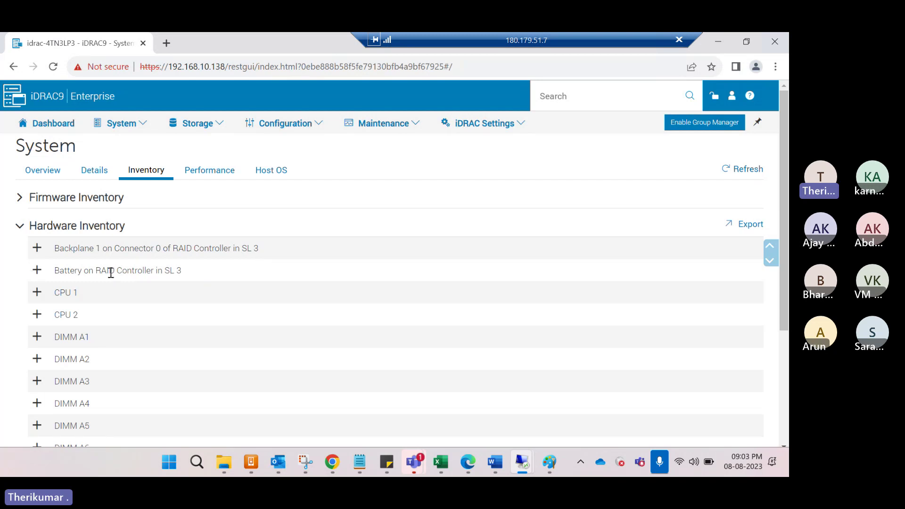
{"action": "left_click", "coordinate": [36, 293]}
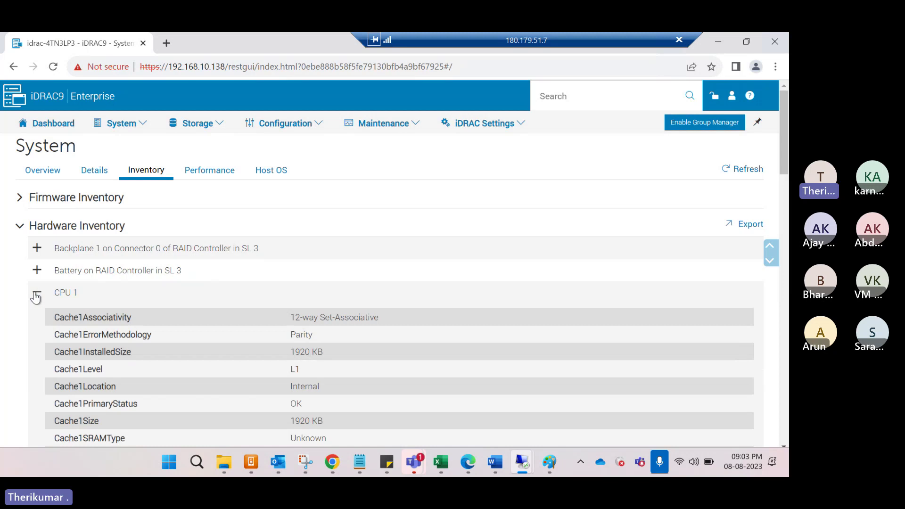
{"action": "left_click", "coordinate": [36, 295]}
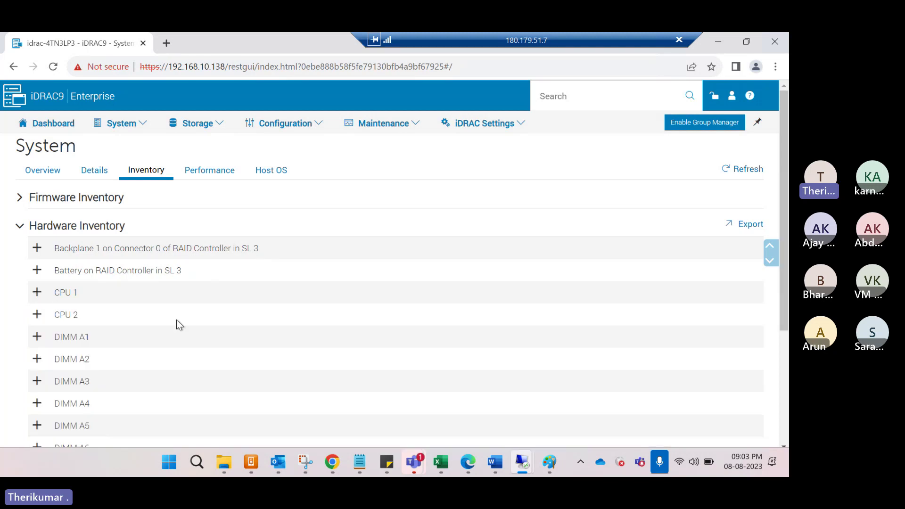
Expand DIMM A1 in the Hardware Inventory and check its device type and manufacturer.
{"action": "scroll", "coordinate": [114, 307], "scroll_direction": "down", "scroll_amount": 3}
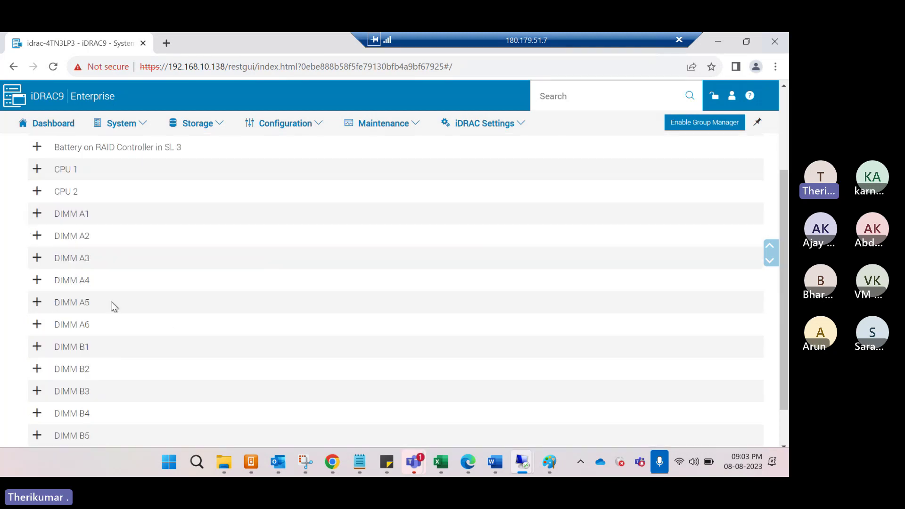
{"action": "left_click", "coordinate": [37, 214]}
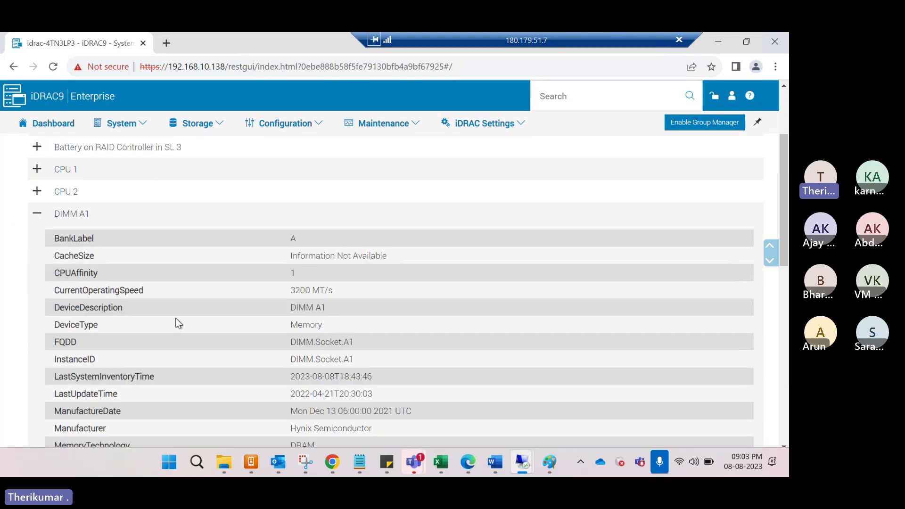
{"action": "scroll", "coordinate": [245, 332], "scroll_direction": "down", "scroll_amount": 5}
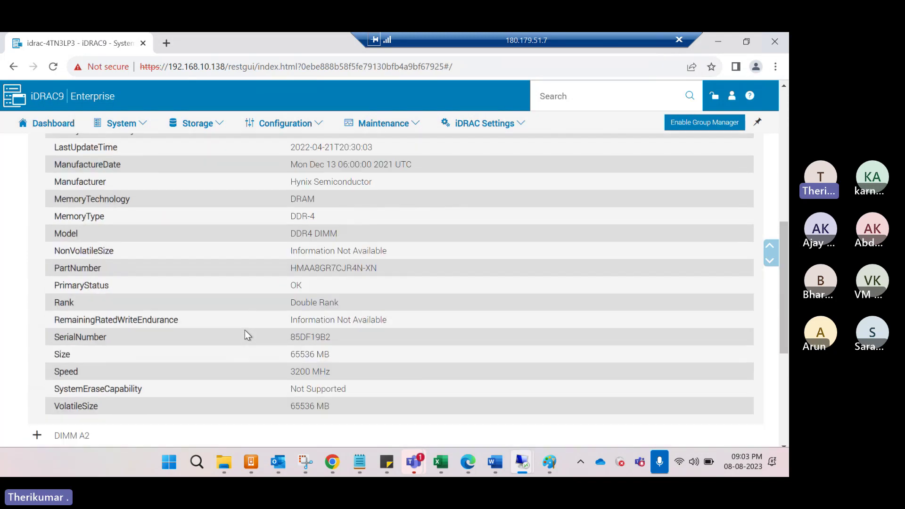
{"action": "scroll", "coordinate": [248, 338], "scroll_direction": "up", "scroll_amount": 2}
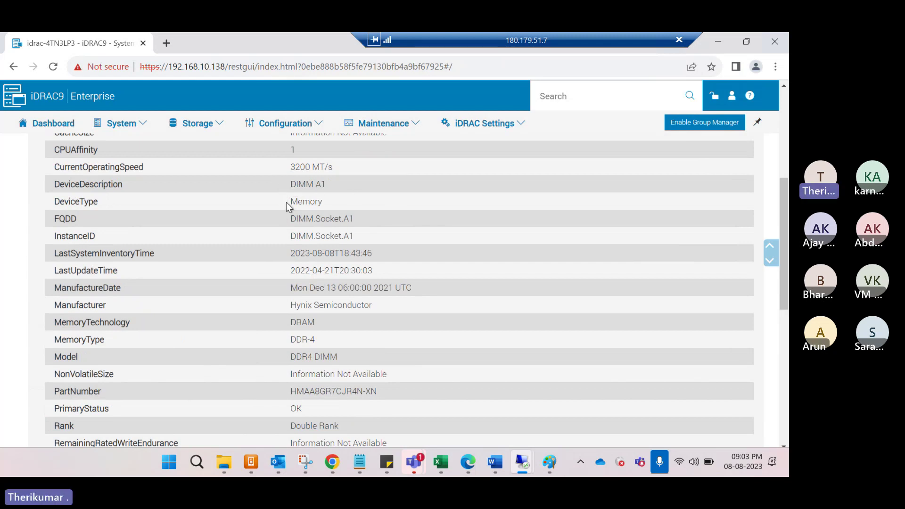
{"action": "double_click", "coordinate": [302, 201]}
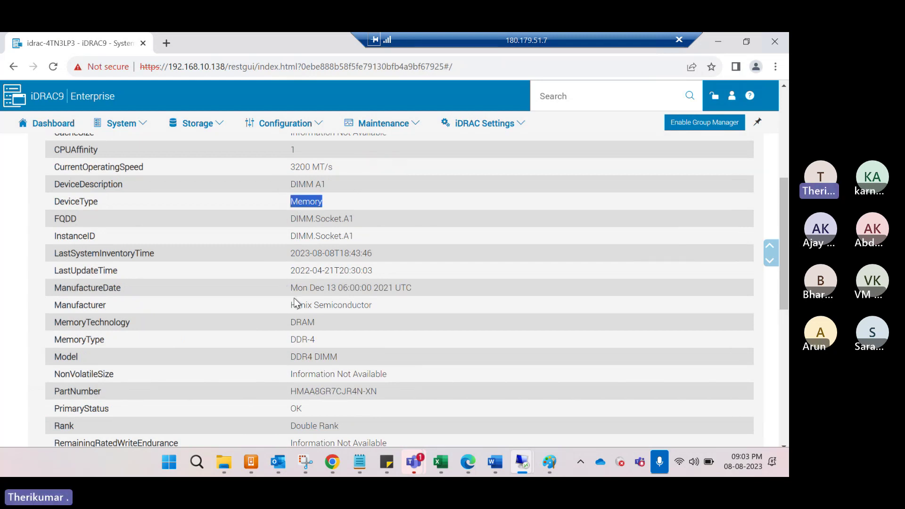
{"action": "left_click_drag", "start_coordinate": [298, 288], "coordinate": [99, 318]}
{"action": "left_click", "coordinate": [59, 306]}
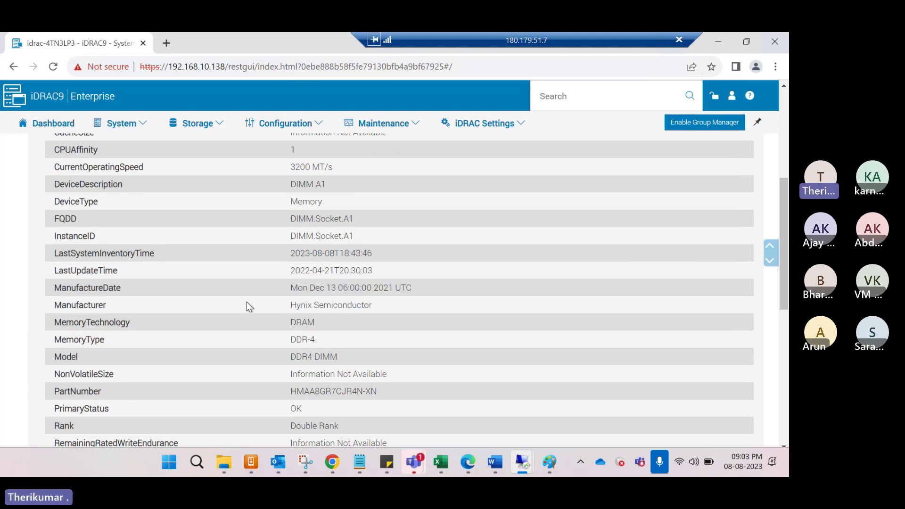
{"action": "left_click_drag", "start_coordinate": [248, 306], "coordinate": [400, 305]}
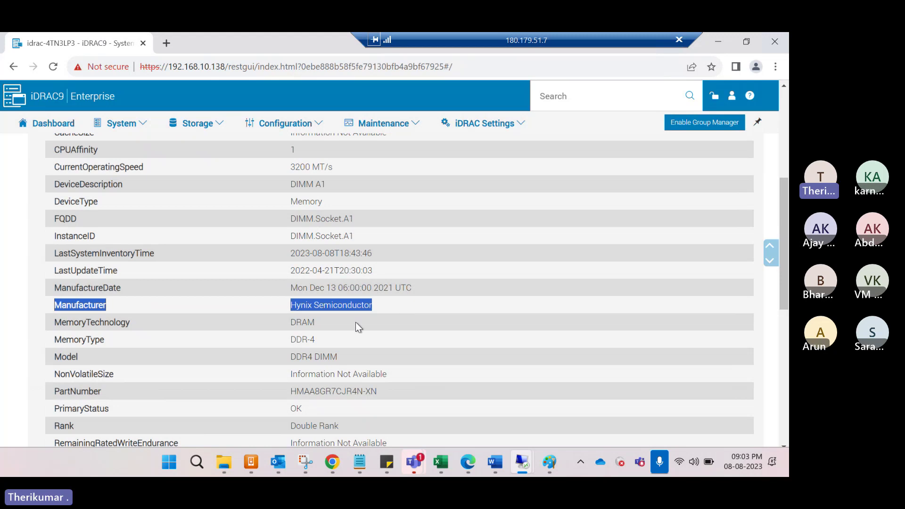
Check DIMM A1's memory type, model, size and speed, and collapse its entry.
{"action": "scroll", "coordinate": [356, 323], "scroll_direction": "down", "scroll_amount": 1}
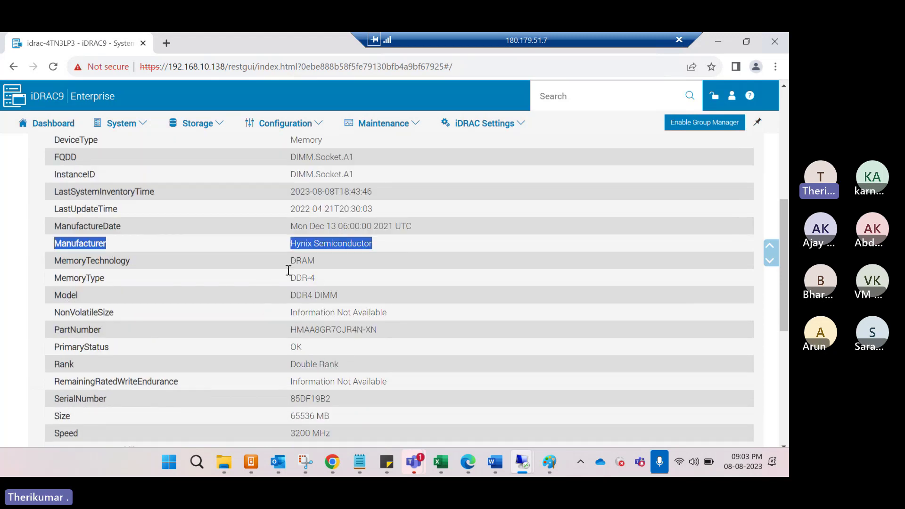
{"action": "left_click_drag", "start_coordinate": [289, 277], "coordinate": [417, 305]}
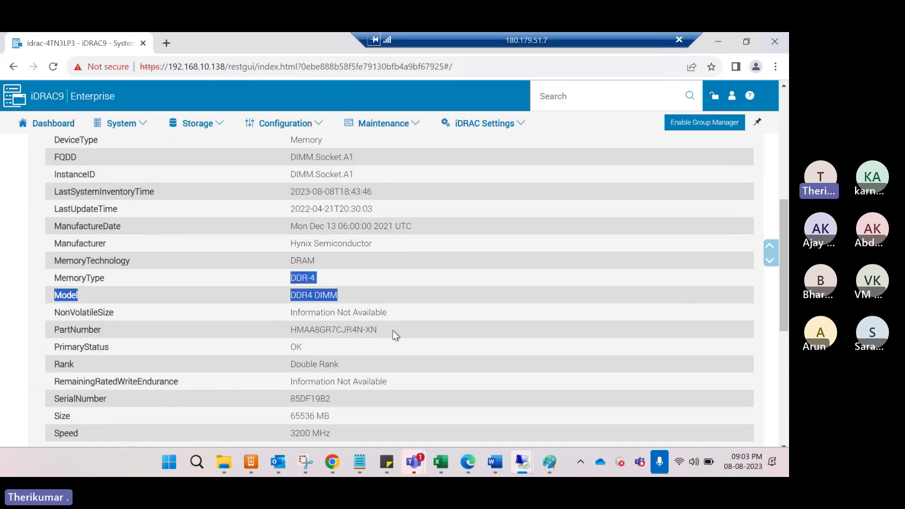
{"action": "scroll", "coordinate": [393, 330], "scroll_direction": "down", "scroll_amount": 1}
{"action": "scroll", "coordinate": [393, 330], "scroll_direction": "down", "scroll_amount": 2}
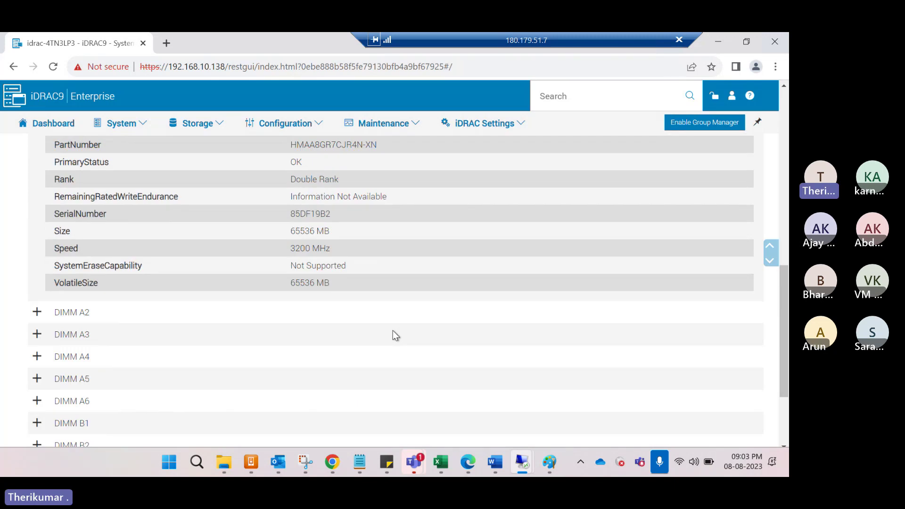
{"action": "scroll", "coordinate": [396, 336], "scroll_direction": "up", "scroll_amount": 5}
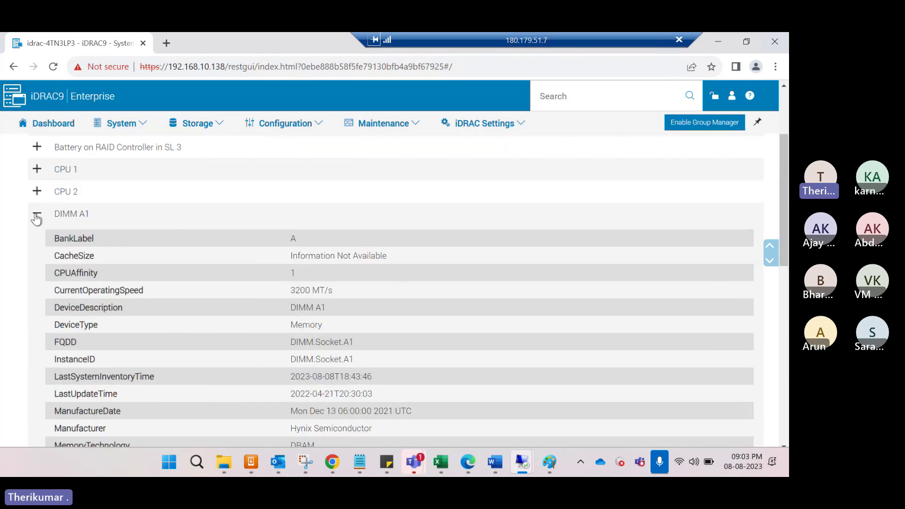
{"action": "left_click", "coordinate": [37, 219]}
Glance over the remaining DIMM entries and expand the CPU 1 entry in the Hardware Inventory.
{"action": "scroll", "coordinate": [203, 363], "scroll_direction": "down", "scroll_amount": 1}
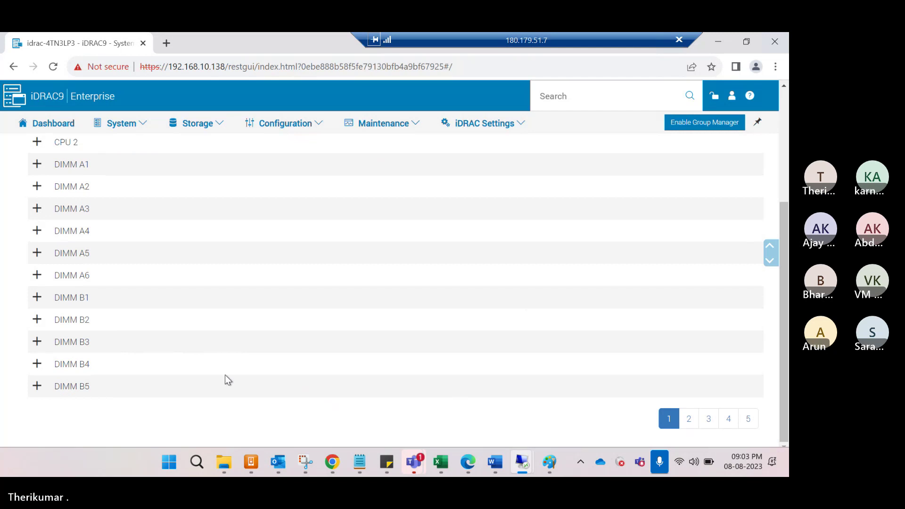
{"action": "scroll", "coordinate": [228, 380], "scroll_direction": "up", "scroll_amount": 3}
{"action": "left_click", "coordinate": [37, 293]}
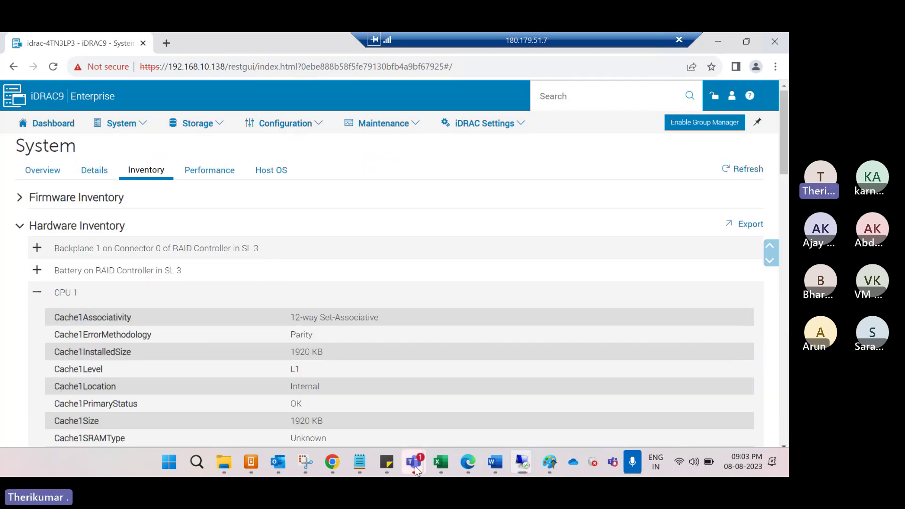
Switch to the Teams meeting, admit the guest waiting in the lobby, and return to the iDRAC page.
{"action": "mouse_move", "coordinate": [417, 471]}
{"action": "left_click", "coordinate": [400, 352]}
{"action": "left_click", "coordinate": [456, 155]}
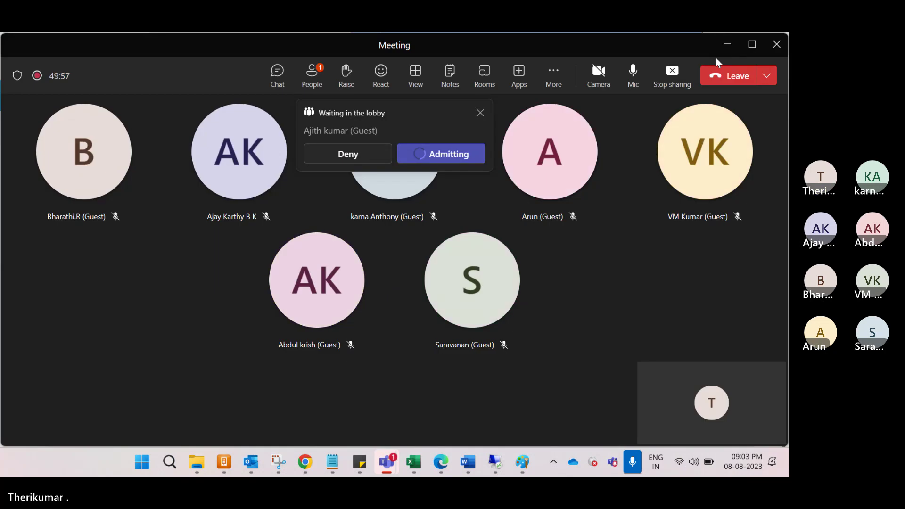
{"action": "left_click", "coordinate": [727, 44]}
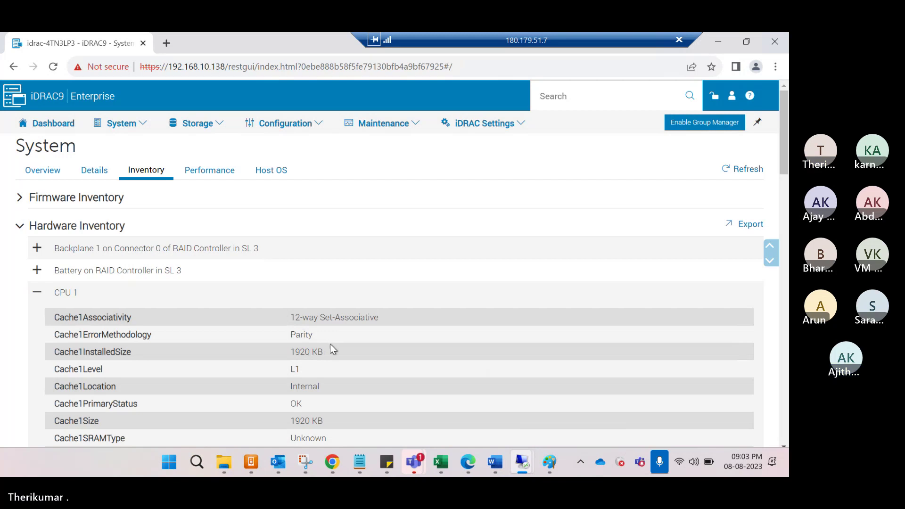
Look through CPU 1's cache and clock speed properties and check whether it is capable of hyper-threading.
{"action": "scroll", "coordinate": [330, 347], "scroll_direction": "down", "scroll_amount": 3}
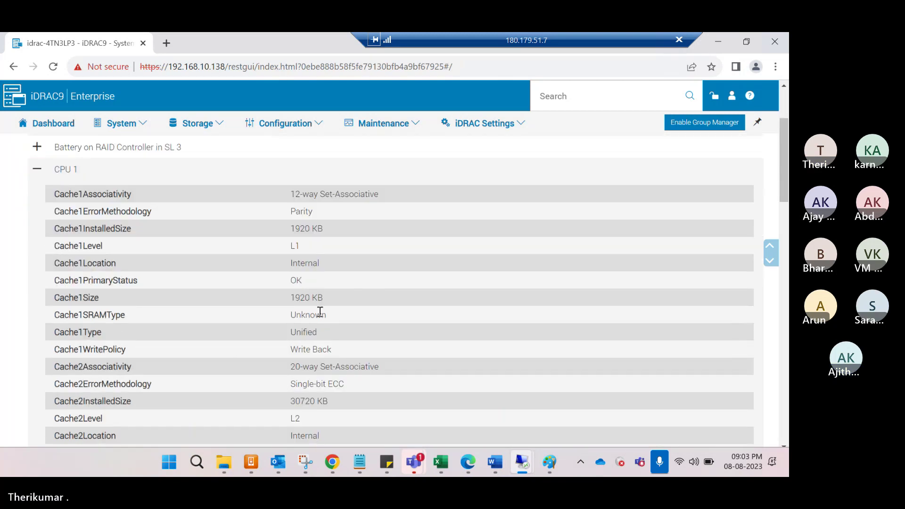
{"action": "scroll", "coordinate": [321, 312], "scroll_direction": "down", "scroll_amount": 8}
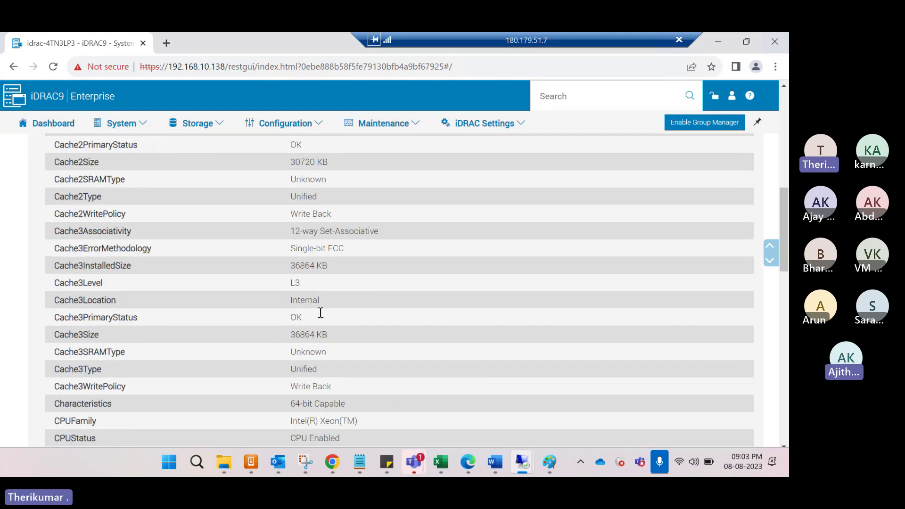
{"action": "scroll", "coordinate": [320, 312], "scroll_direction": "down", "scroll_amount": 6}
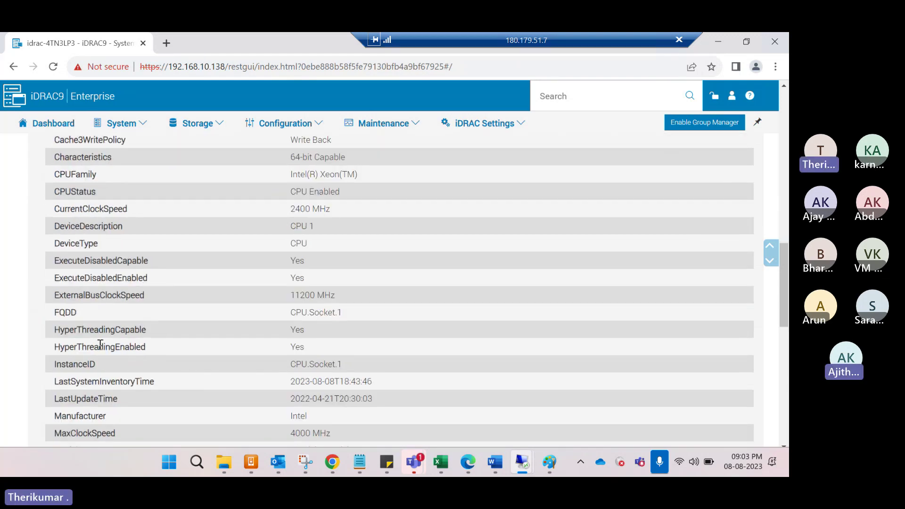
{"action": "left_click_drag", "start_coordinate": [55, 330], "coordinate": [330, 335]}
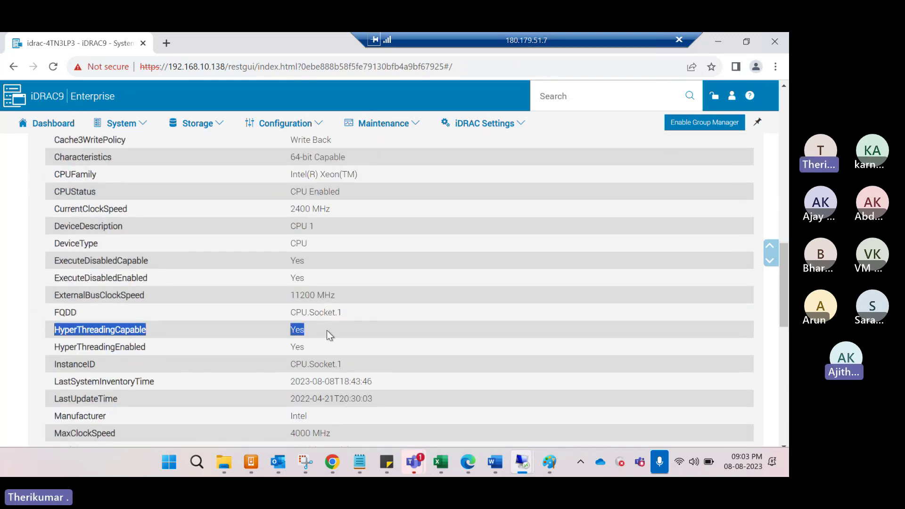
Glance at the participants in the Teams meeting window and return to the iDRAC page.
{"action": "mouse_move", "coordinate": [421, 461]}
{"action": "left_click", "coordinate": [422, 375]}
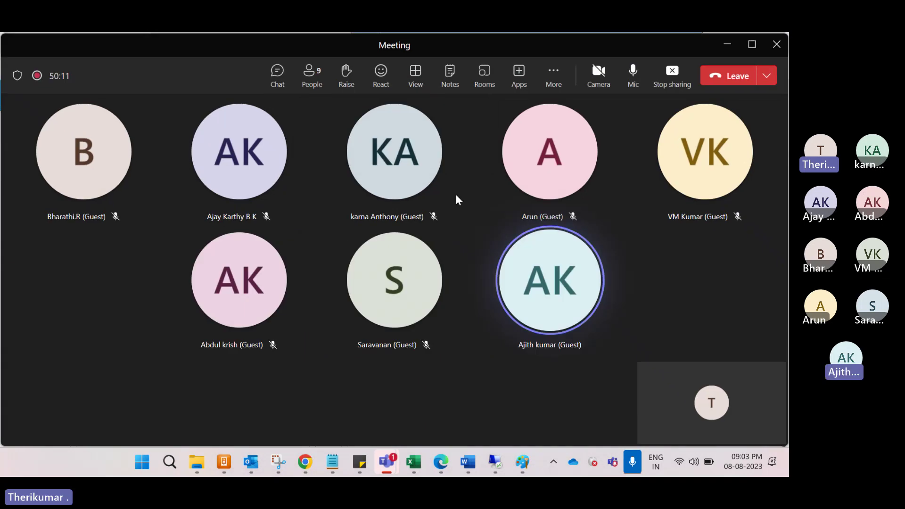
{"action": "left_click", "coordinate": [728, 44]}
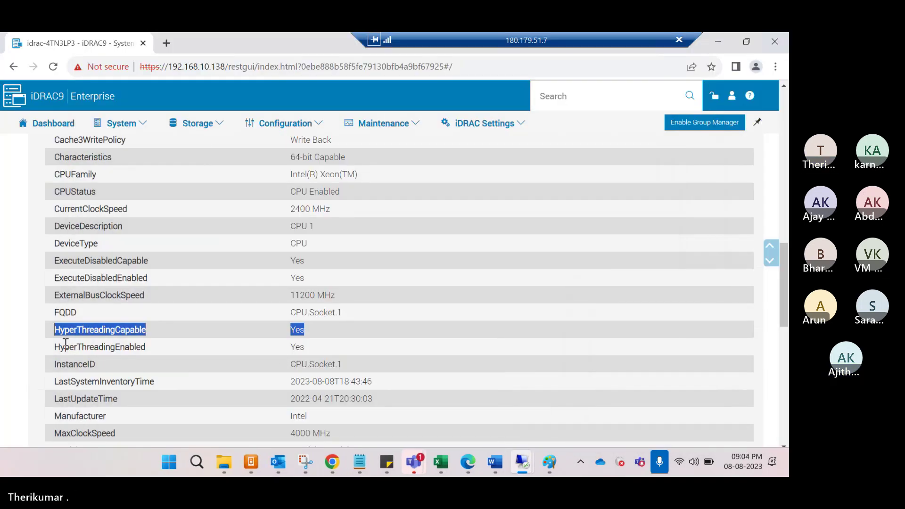
Check CPU 1's model, number of enabled cores and remaining properties, and collapse the Hardware Inventory.
{"action": "scroll", "coordinate": [234, 349], "scroll_direction": "down", "scroll_amount": 1}
{"action": "scroll", "coordinate": [234, 350], "scroll_direction": "down", "scroll_amount": 1}
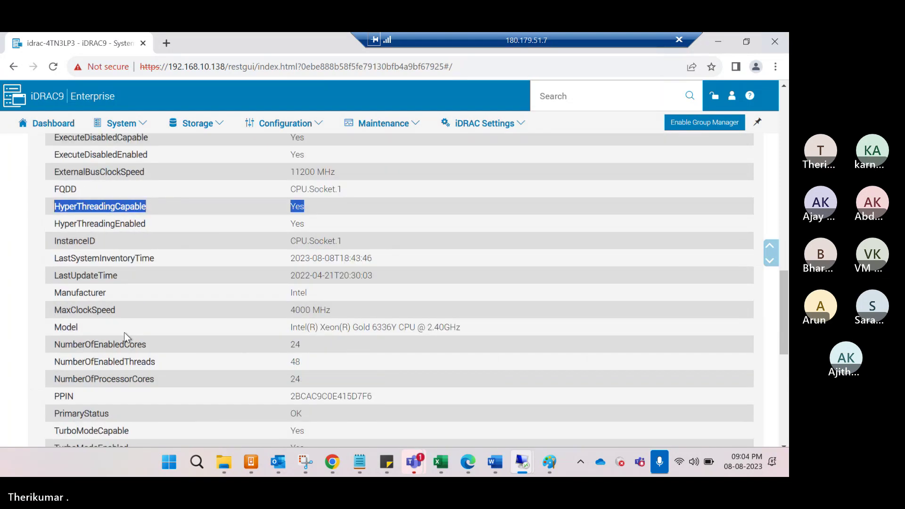
{"action": "left_click_drag", "start_coordinate": [61, 327], "coordinate": [491, 332]}
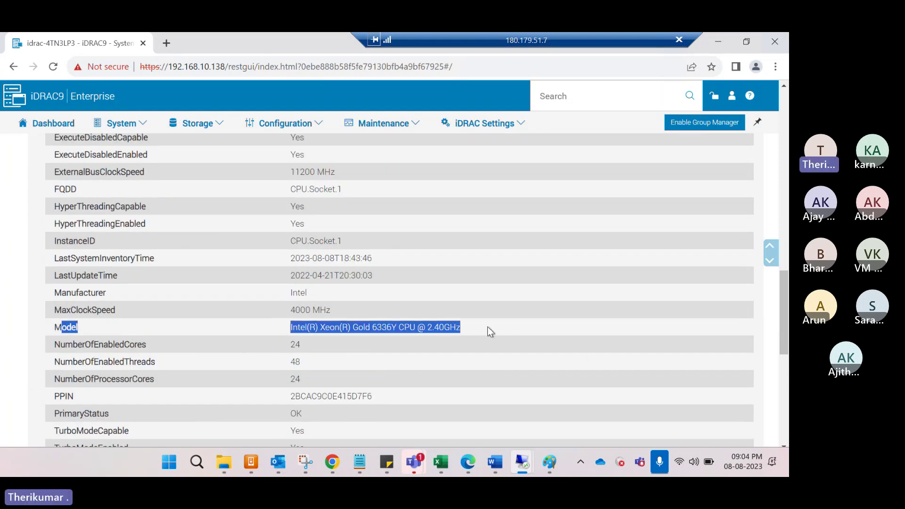
{"action": "left_click", "coordinate": [356, 329]}
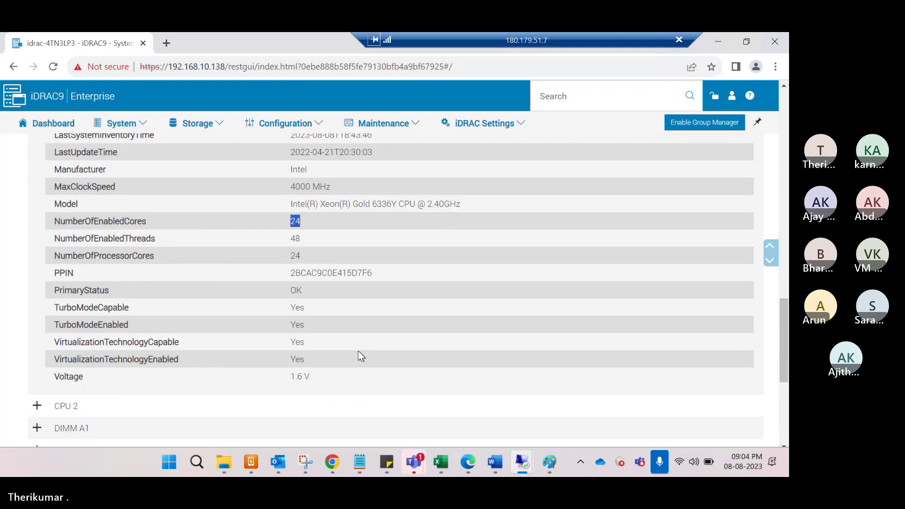
{"action": "scroll", "coordinate": [360, 355], "scroll_direction": "down", "scroll_amount": 4}
{"action": "scroll", "coordinate": [358, 373], "scroll_direction": "up", "scroll_amount": 20}
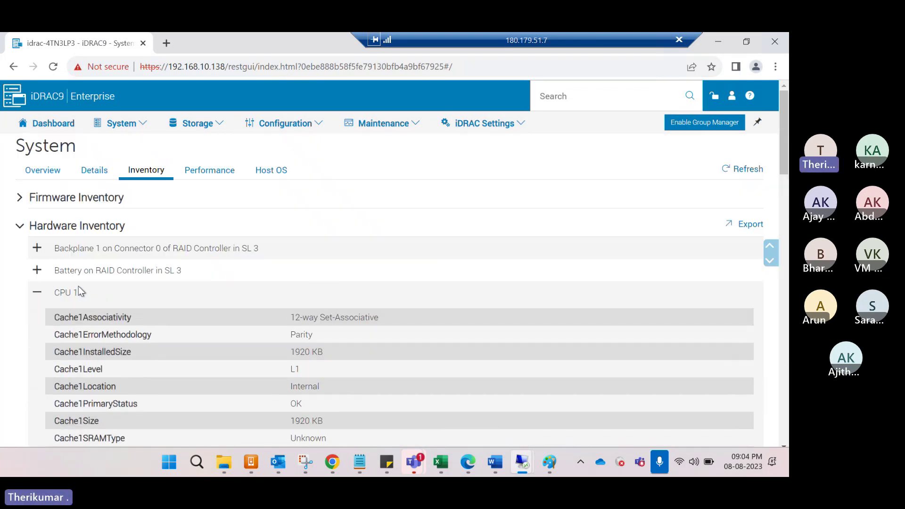
{"action": "left_click", "coordinate": [19, 226]}
View the system's performance page and look over the CPU, memory and IO usage graphs.
{"action": "left_click", "coordinate": [208, 177]}
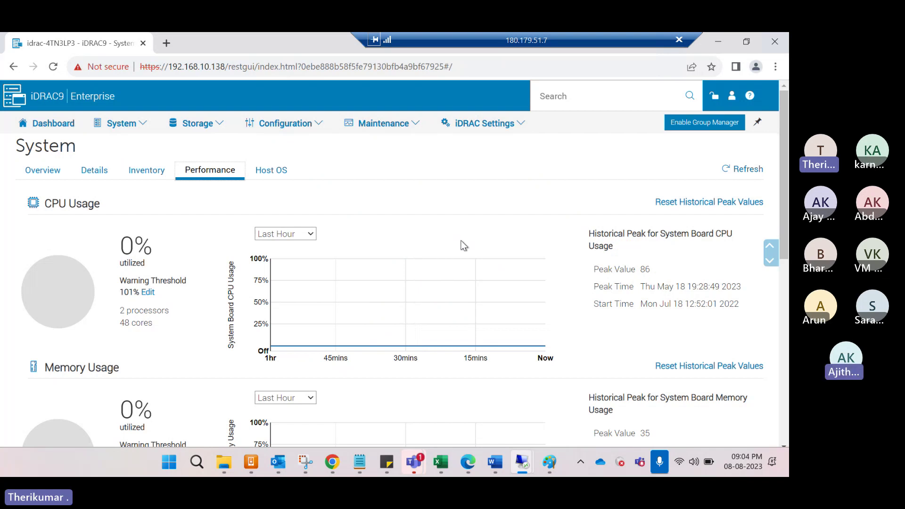
{"action": "scroll", "coordinate": [464, 245], "scroll_direction": "down", "scroll_amount": 1}
{"action": "scroll", "coordinate": [467, 247], "scroll_direction": "down", "scroll_amount": 2}
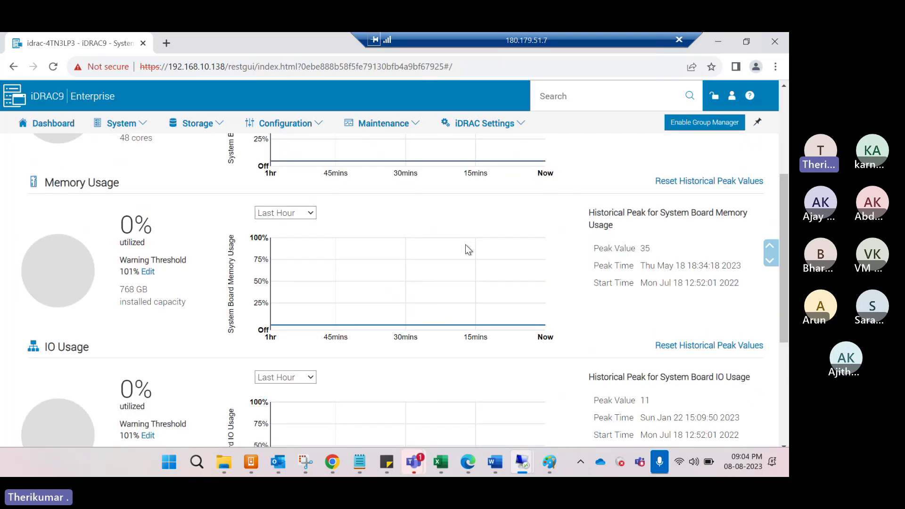
{"action": "scroll", "coordinate": [467, 247], "scroll_direction": "down", "scroll_amount": 1}
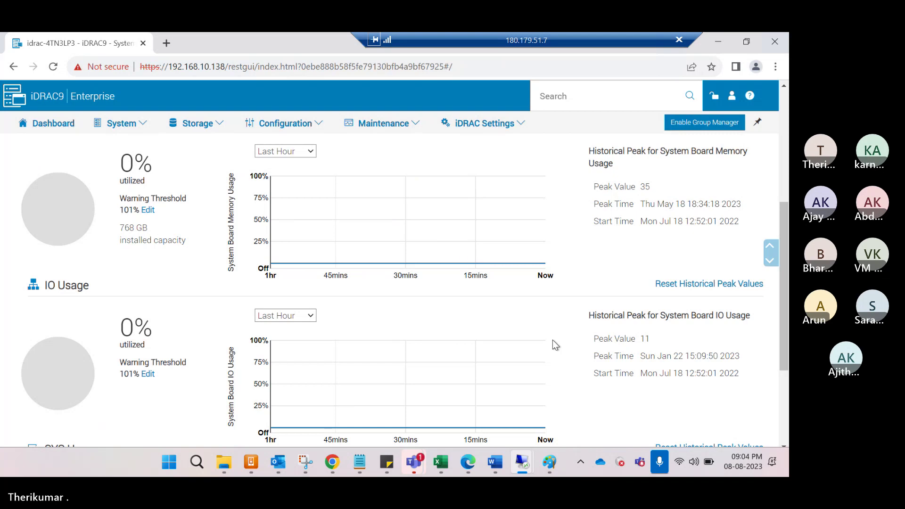
{"action": "scroll", "coordinate": [552, 342], "scroll_direction": "up", "scroll_amount": 4}
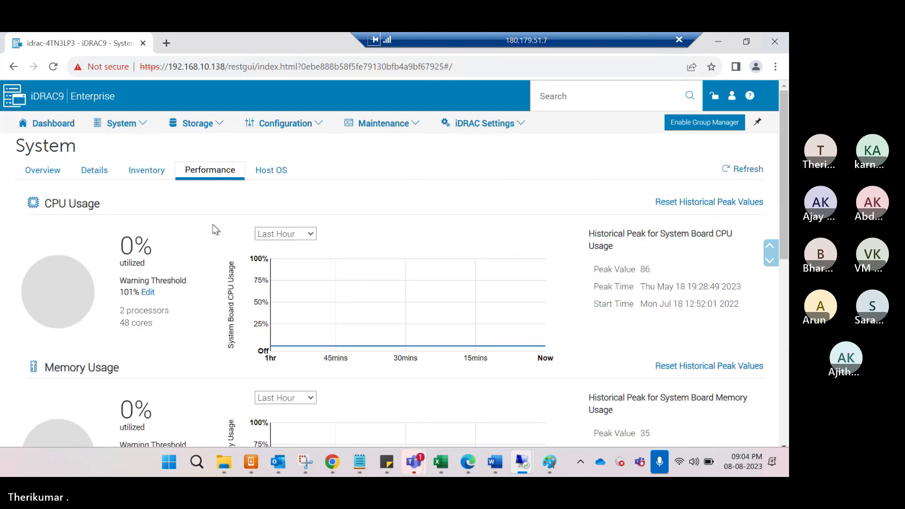
Show the CPU Usage graph for Last Day, and the Memory Usage graph for Last Week and for Last Day.
{"action": "left_click", "coordinate": [304, 234]}
{"action": "left_click", "coordinate": [300, 259]}
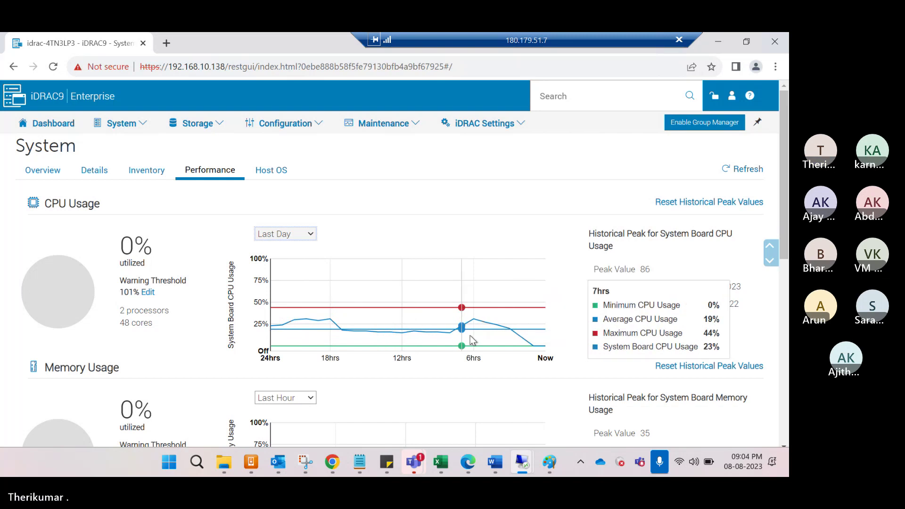
{"action": "scroll", "coordinate": [536, 352], "scroll_direction": "down", "scroll_amount": 4}
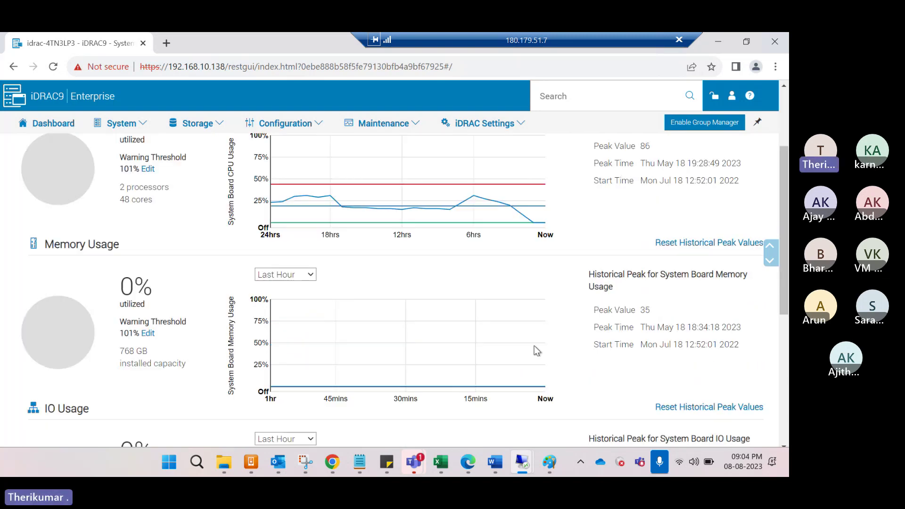
{"action": "left_click", "coordinate": [289, 212]}
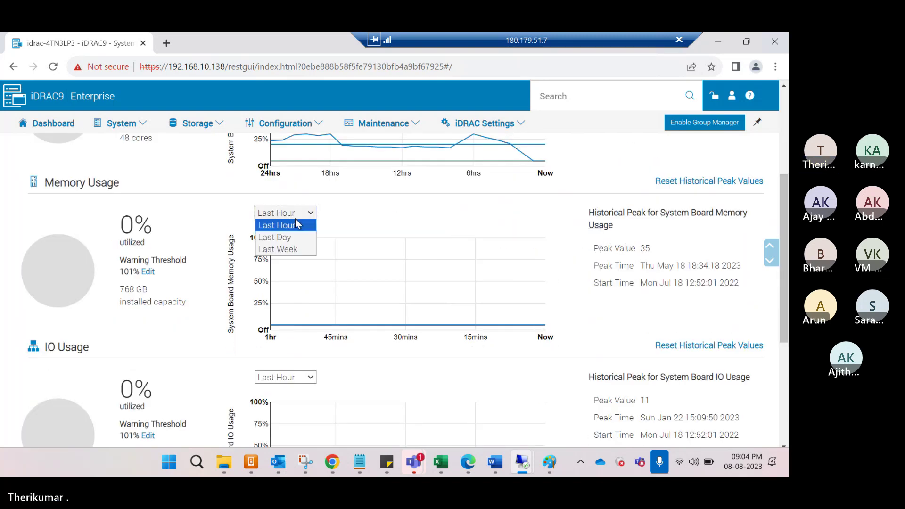
{"action": "left_click", "coordinate": [289, 249]}
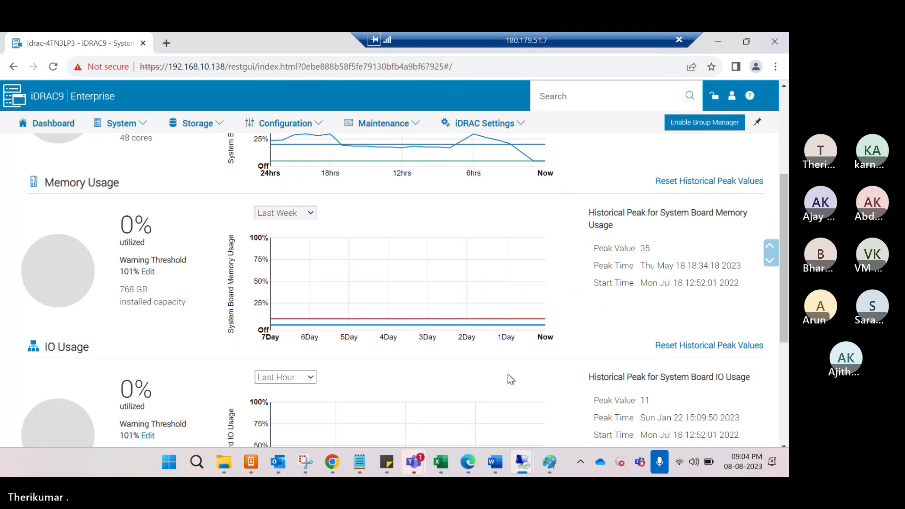
{"action": "left_click", "coordinate": [276, 215]}
{"action": "left_click", "coordinate": [285, 237]}
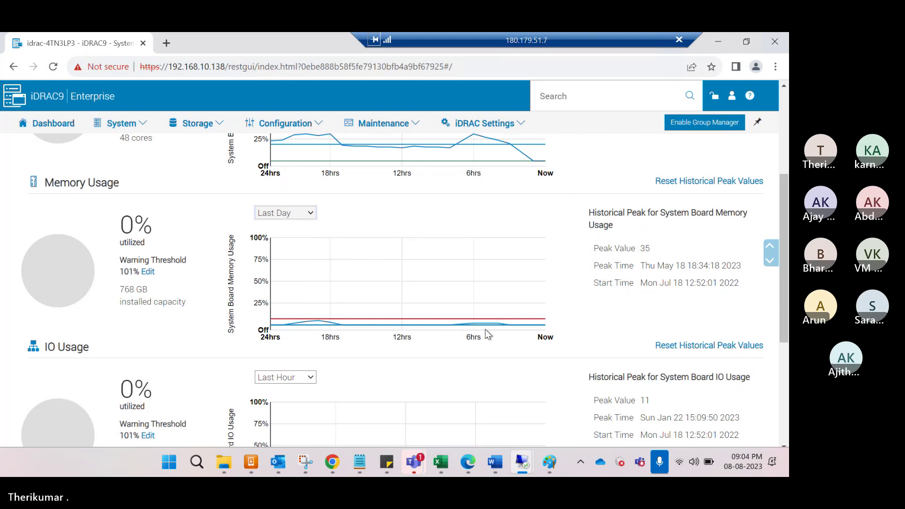
{"action": "scroll", "coordinate": [490, 302], "scroll_direction": "down", "scroll_amount": 5}
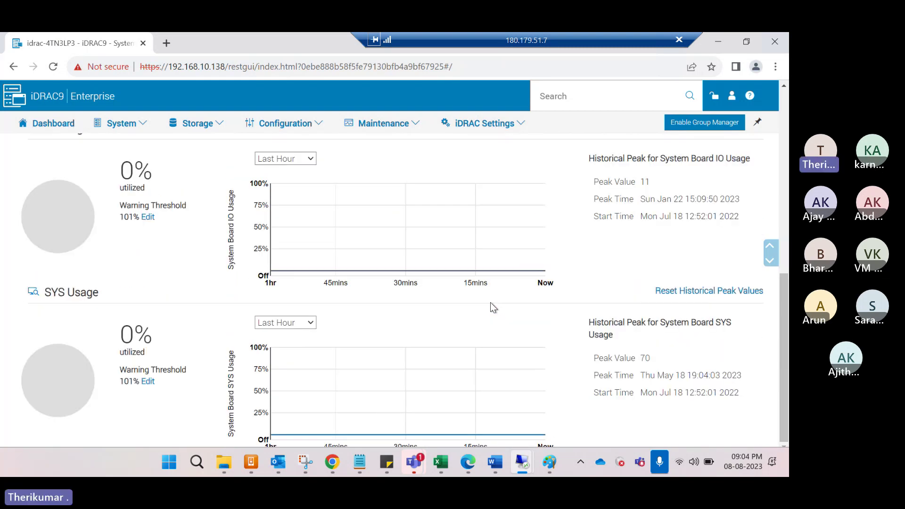
View the system's Host OS network interfaces and return to the System overview.
{"action": "scroll", "coordinate": [494, 307], "scroll_direction": "up", "scroll_amount": 8}
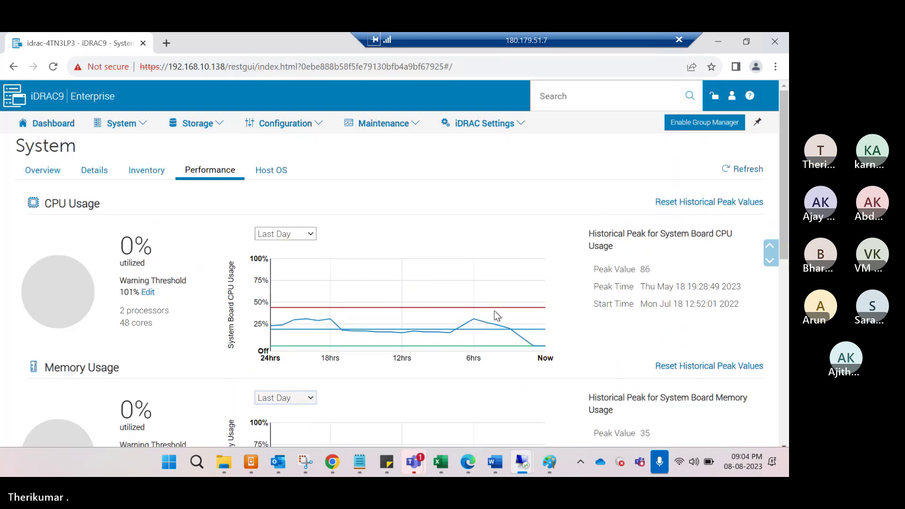
{"action": "left_click", "coordinate": [266, 175]}
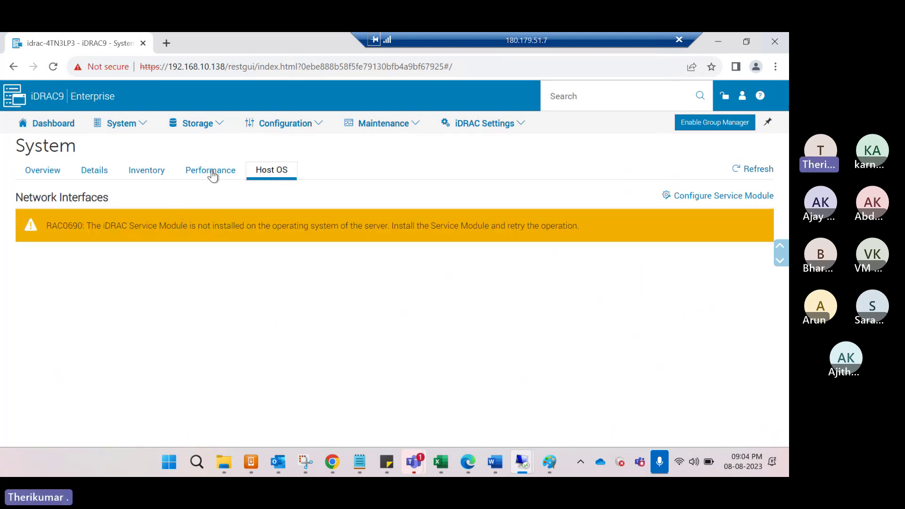
{"action": "left_click", "coordinate": [117, 124]}
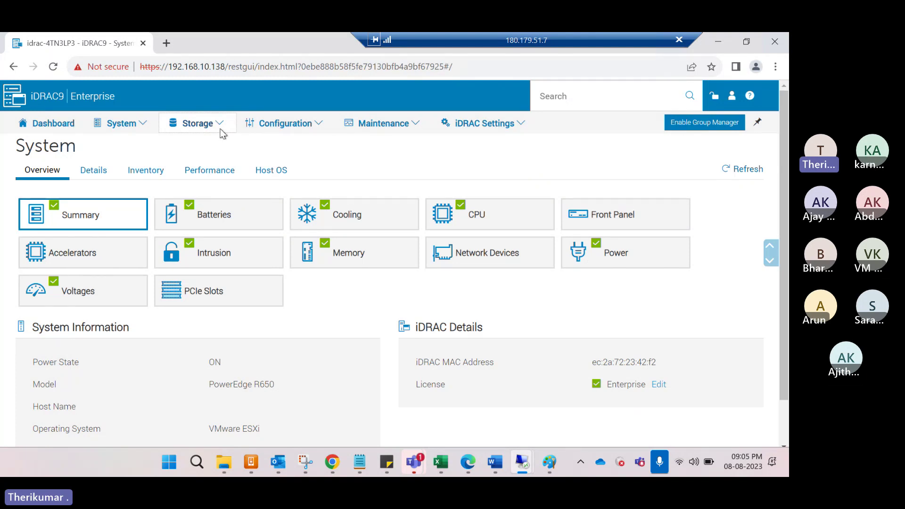
View the Storage overview and look over the physical disks chart and the summary of disks.
{"action": "left_click", "coordinate": [216, 127]}
{"action": "left_click", "coordinate": [211, 146]}
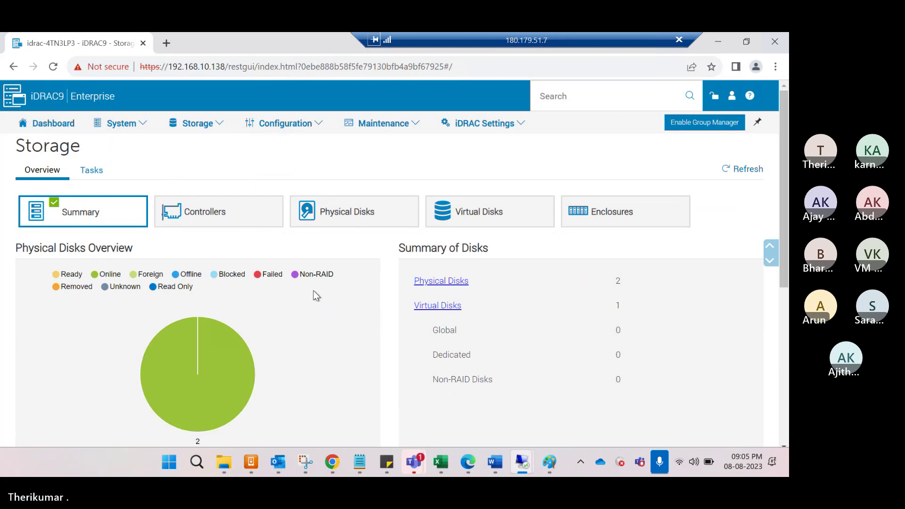
{"action": "scroll", "coordinate": [316, 296], "scroll_direction": "down", "scroll_amount": 3}
{"action": "scroll", "coordinate": [318, 293], "scroll_direction": "up", "scroll_amount": 3}
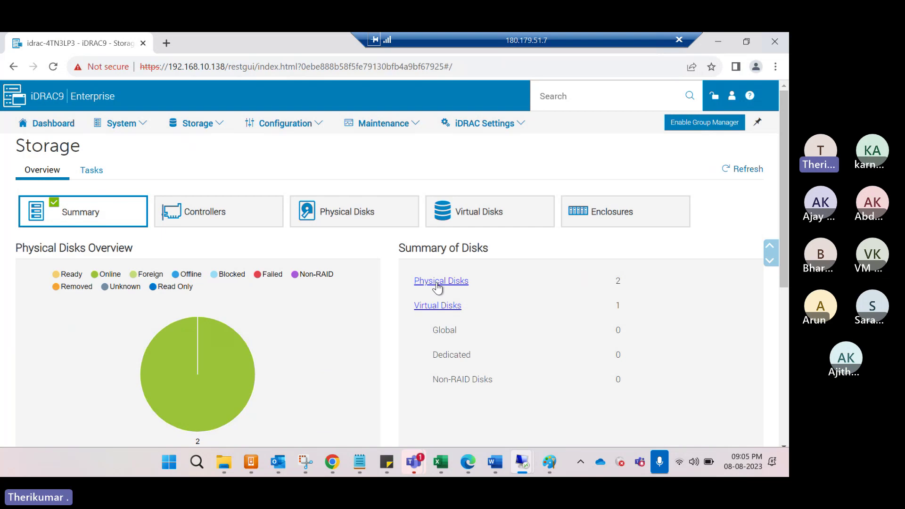
Minimize the Paint diagram and return to the iDRAC Storage page in the remote session.
{"action": "mouse_move", "coordinate": [523, 462]}
{"action": "left_click", "coordinate": [469, 372]}
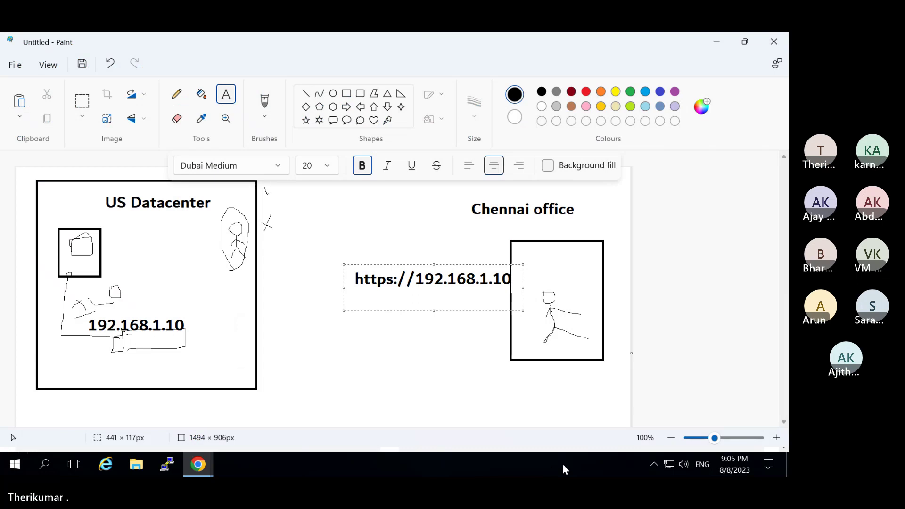
{"action": "left_click", "coordinate": [717, 41]}
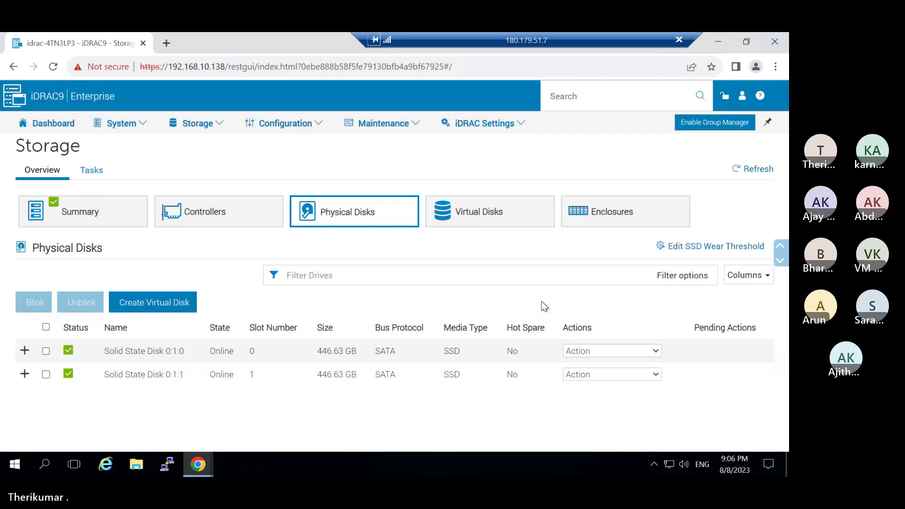
Expand Solid State Disk 0:1:0 in the physical disks list and check its drive details and used RAID disk space.
{"action": "left_click_drag", "start_coordinate": [99, 355], "coordinate": [178, 361]}
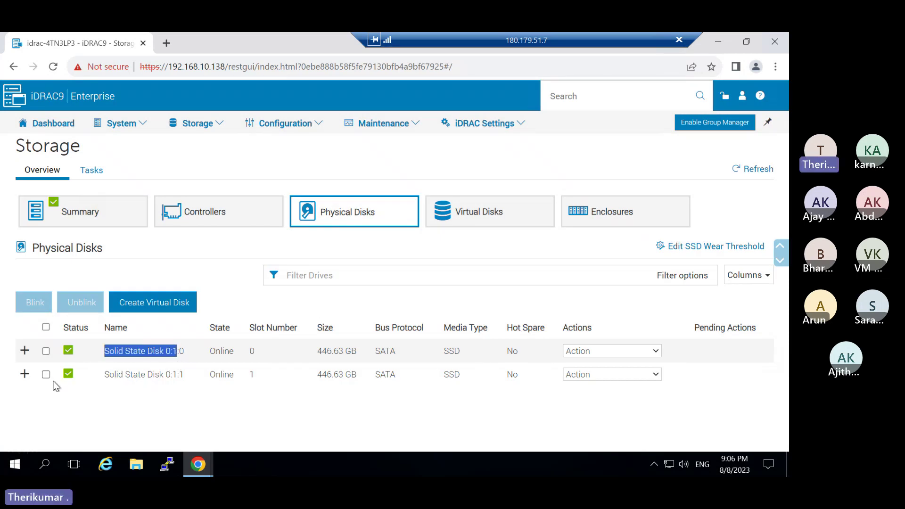
{"action": "left_click", "coordinate": [24, 351]}
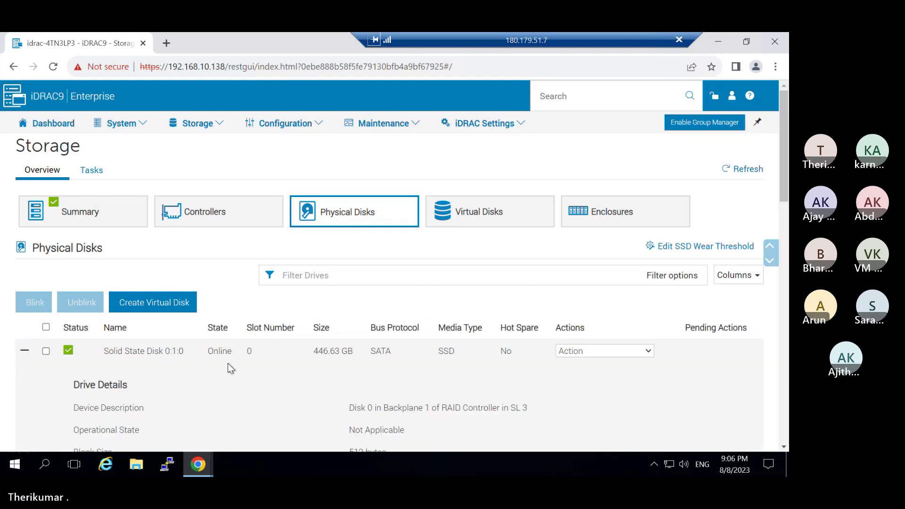
{"action": "scroll", "coordinate": [228, 363], "scroll_direction": "down", "scroll_amount": 5}
{"action": "scroll", "coordinate": [228, 364], "scroll_direction": "down", "scroll_amount": 5}
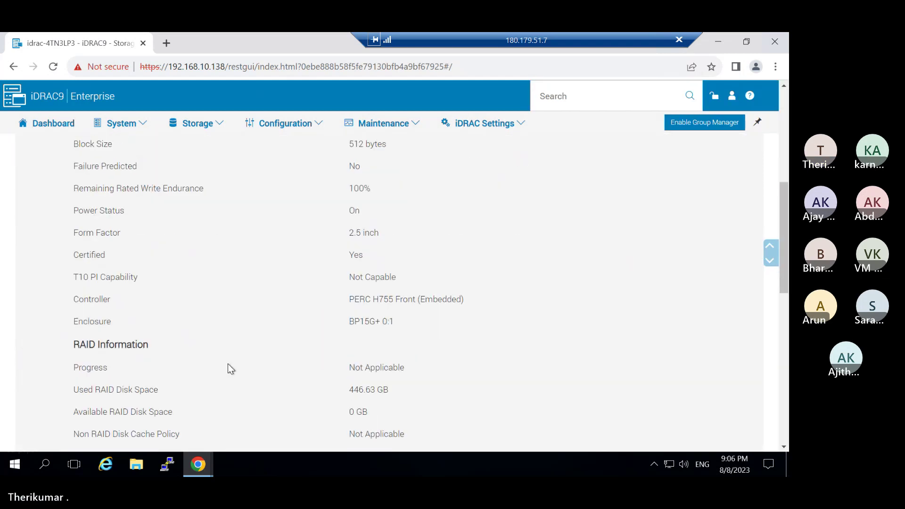
{"action": "scroll", "coordinate": [320, 344], "scroll_direction": "up", "scroll_amount": 3}
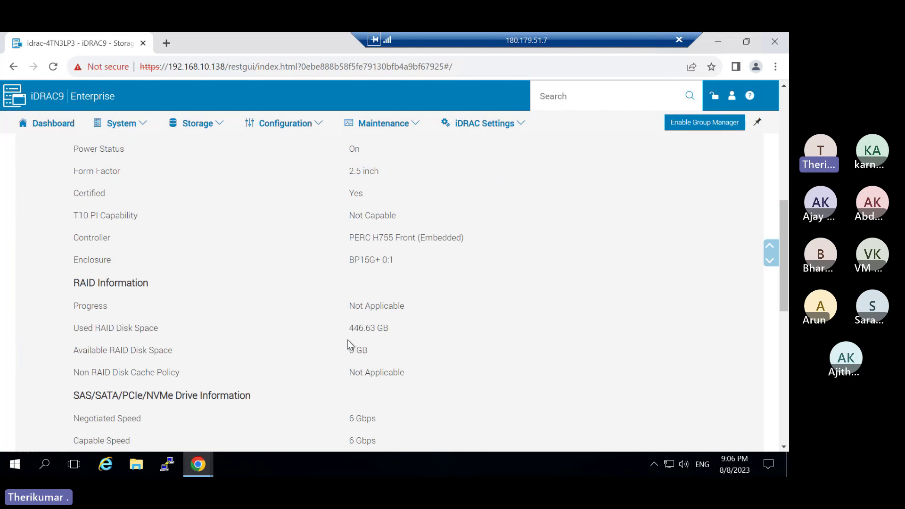
{"action": "left_click_drag", "start_coordinate": [349, 330], "coordinate": [404, 335]}
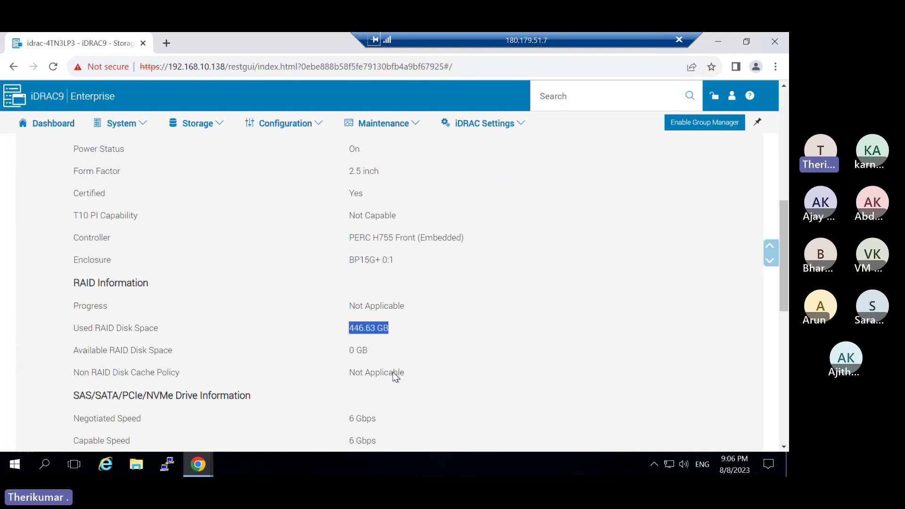
Check Solid State Disk 0:1:0's manufacturer and capable speed, and collapse its details.
{"action": "scroll", "coordinate": [392, 373], "scroll_direction": "down", "scroll_amount": 9}
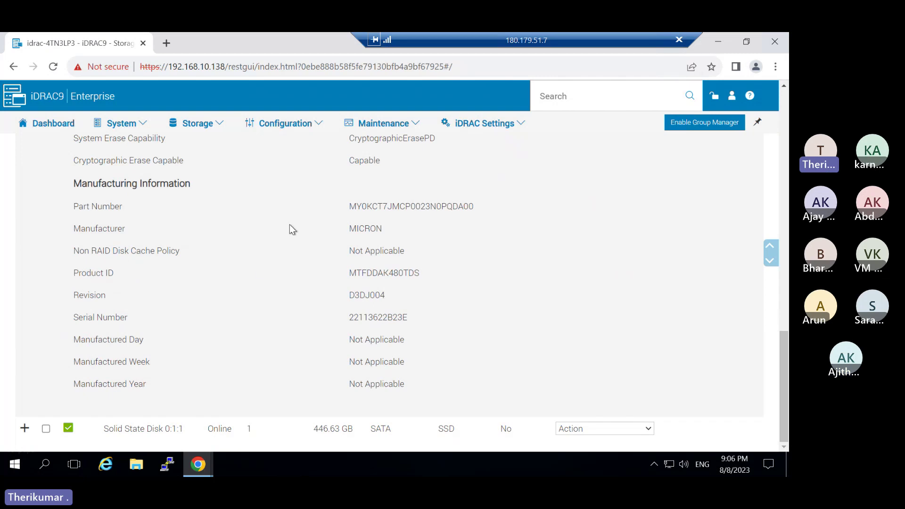
{"action": "left_click_drag", "start_coordinate": [350, 231], "coordinate": [396, 234]}
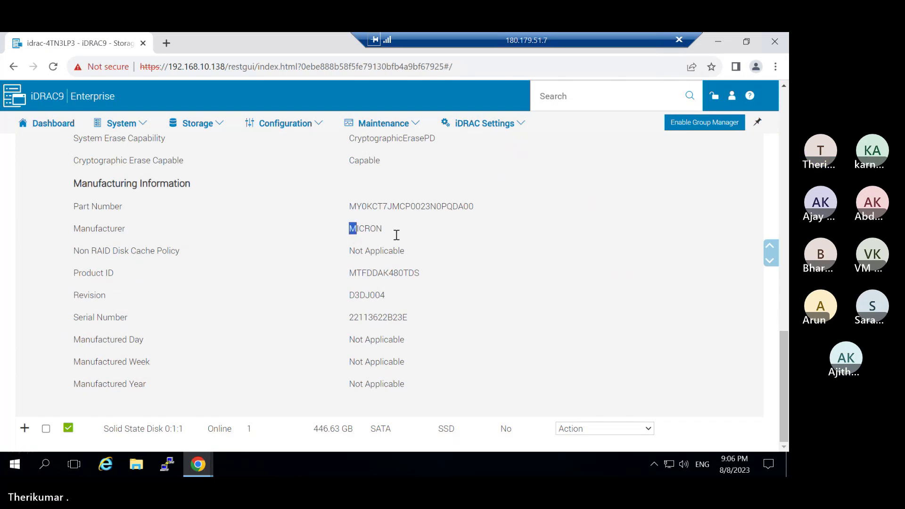
{"action": "scroll", "coordinate": [441, 349], "scroll_direction": "up", "scroll_amount": 5}
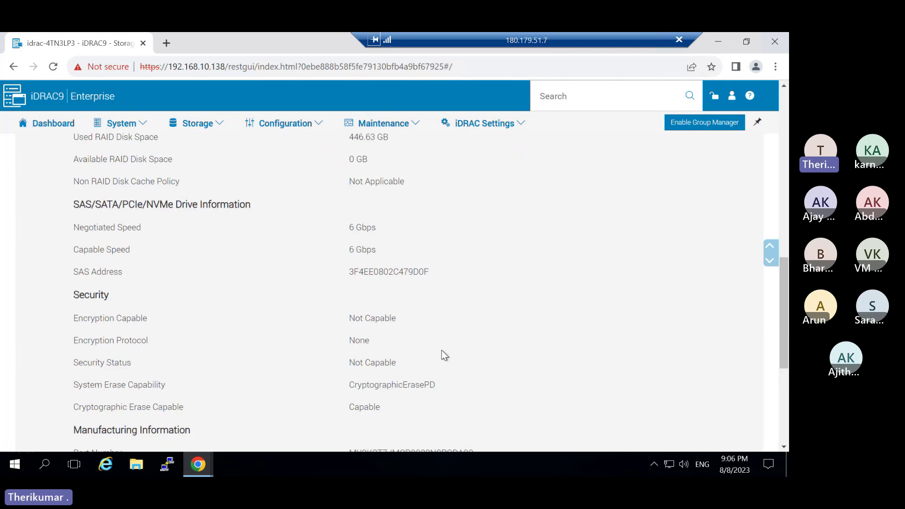
{"action": "left_click_drag", "start_coordinate": [336, 246], "coordinate": [407, 255]}
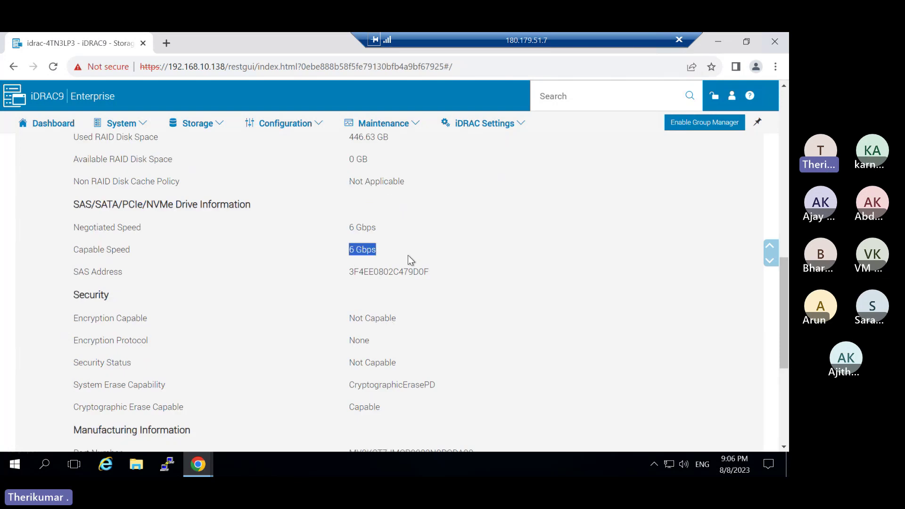
{"action": "scroll", "coordinate": [434, 369], "scroll_direction": "up", "scroll_amount": 4}
{"action": "scroll", "coordinate": [434, 369], "scroll_direction": "up", "scroll_amount": 5}
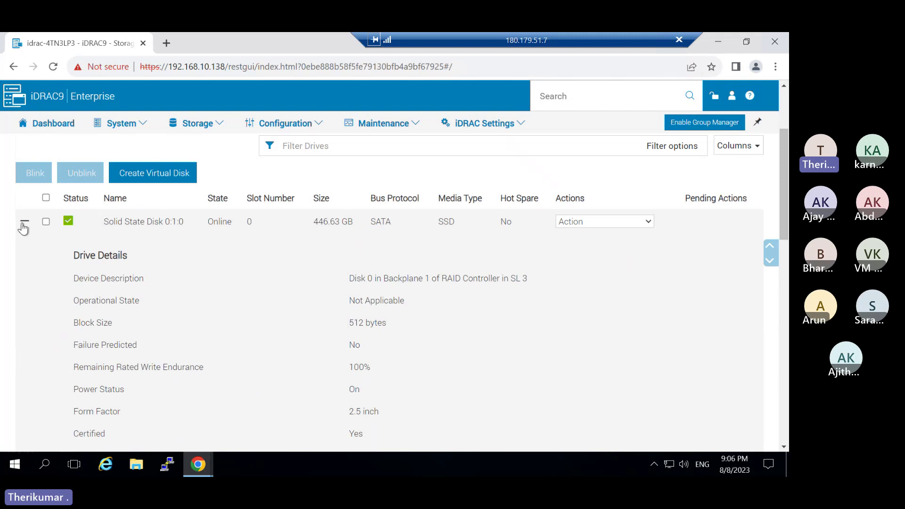
{"action": "left_click", "coordinate": [24, 224]}
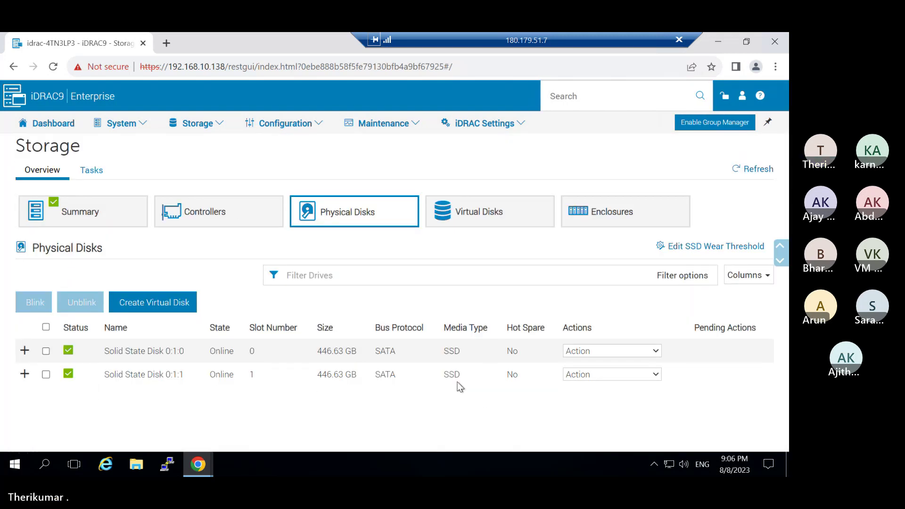
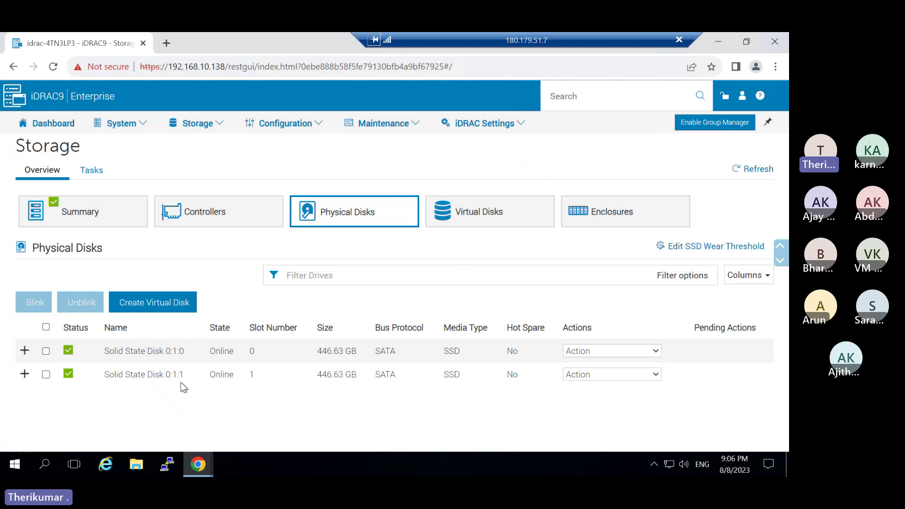
View the storage controllers and check the virtual disk's RAID layout and size against the physical disks.
{"action": "left_click", "coordinate": [202, 213]}
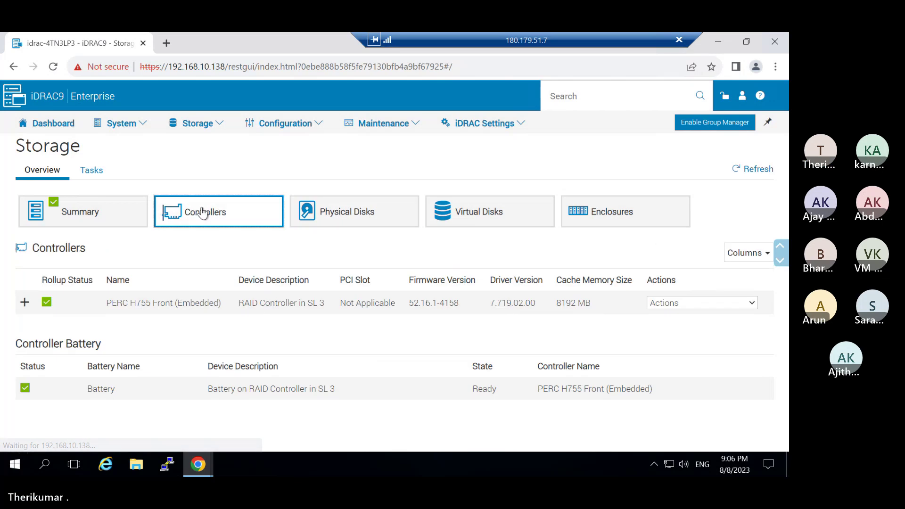
{"action": "left_click", "coordinate": [527, 213]}
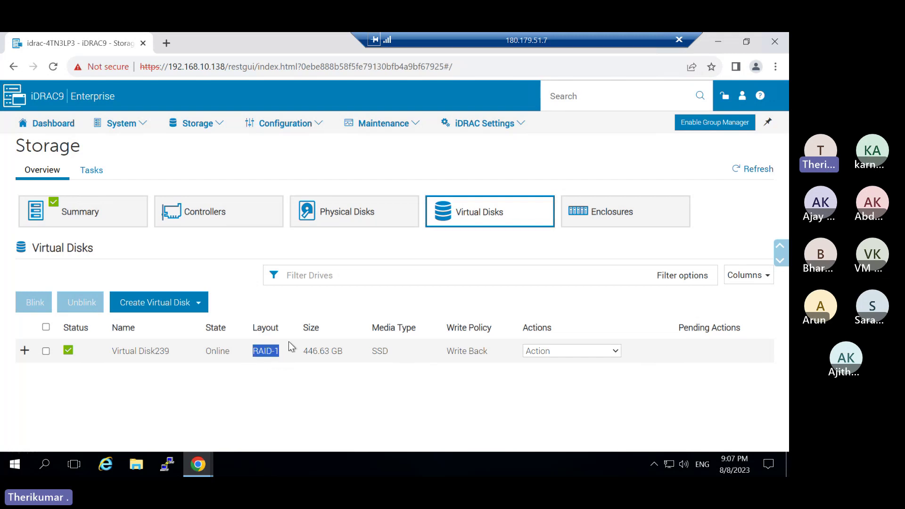
{"action": "left_click", "coordinate": [325, 223]}
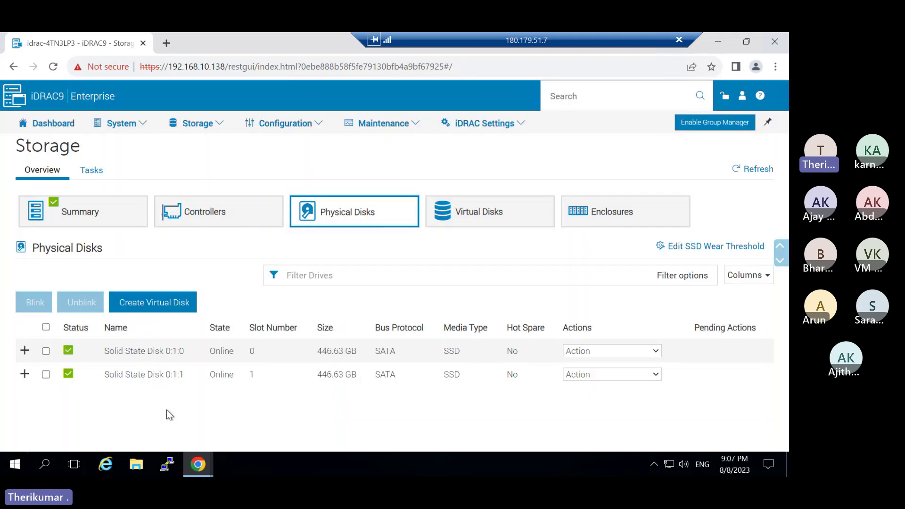
{"action": "left_click", "coordinate": [491, 211]}
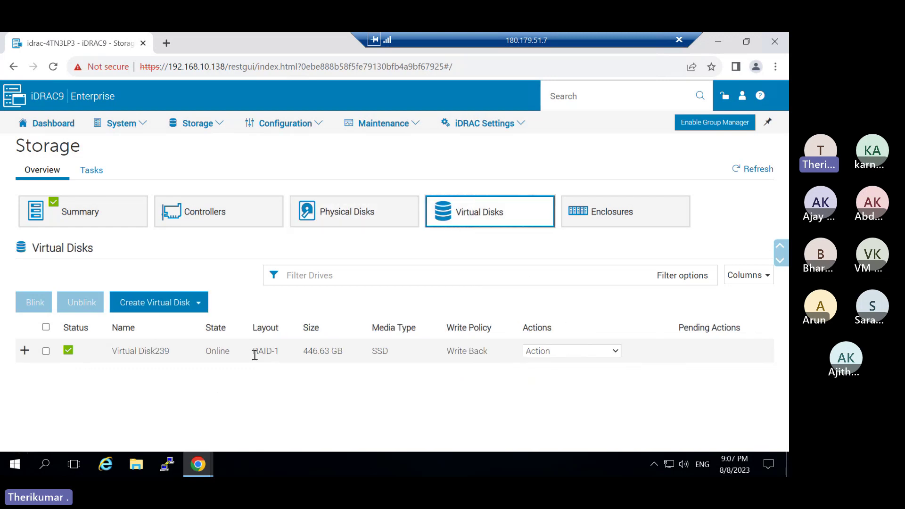
{"action": "left_click_drag", "start_coordinate": [254, 355], "coordinate": [370, 362]}
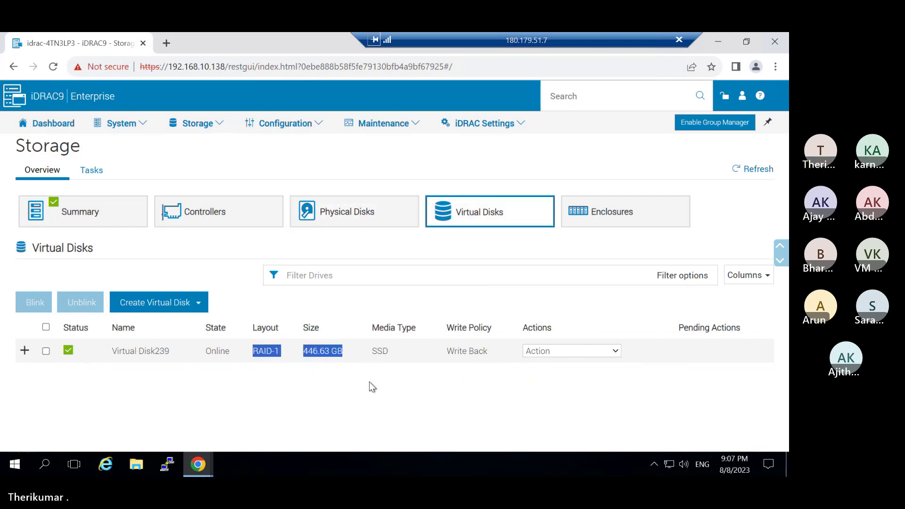
Compare the physical disks again with the virtual disk's layout and size, and view the storage enclosures.
{"action": "left_click", "coordinate": [373, 220]}
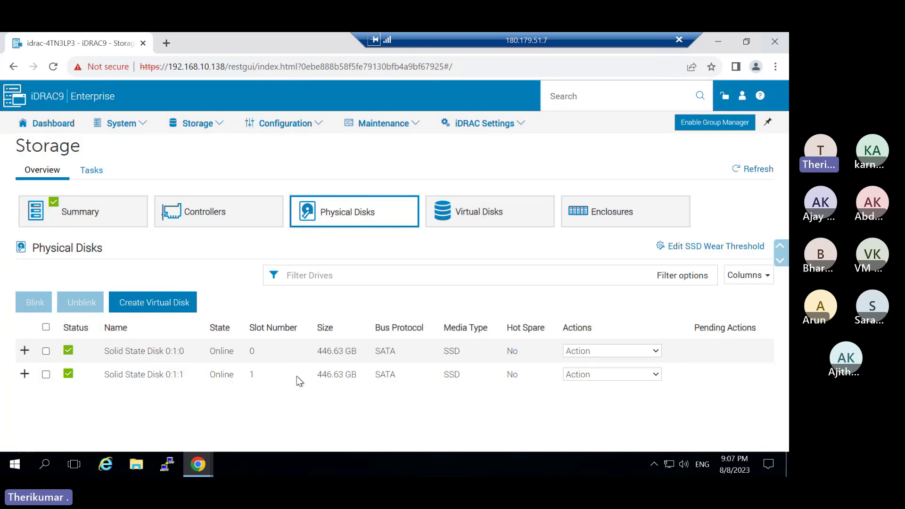
{"action": "left_click", "coordinate": [461, 228]}
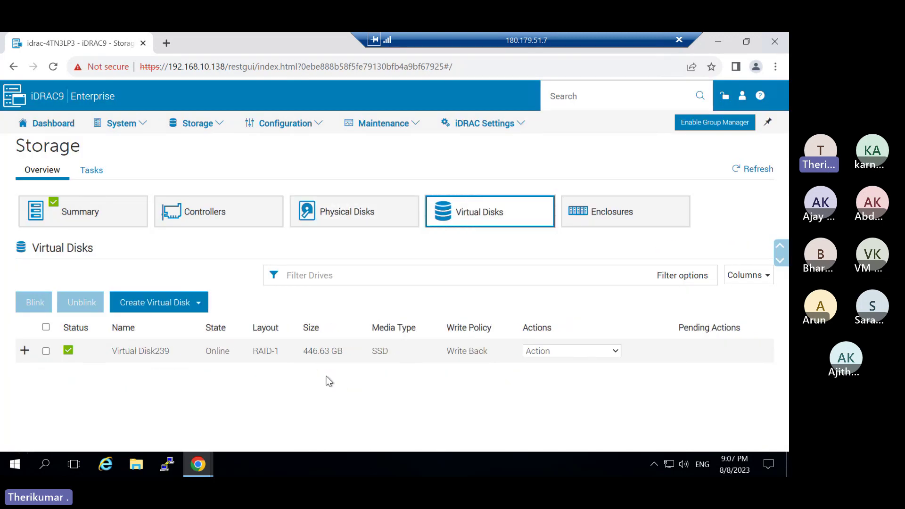
{"action": "left_click_drag", "start_coordinate": [303, 358], "coordinate": [348, 358]}
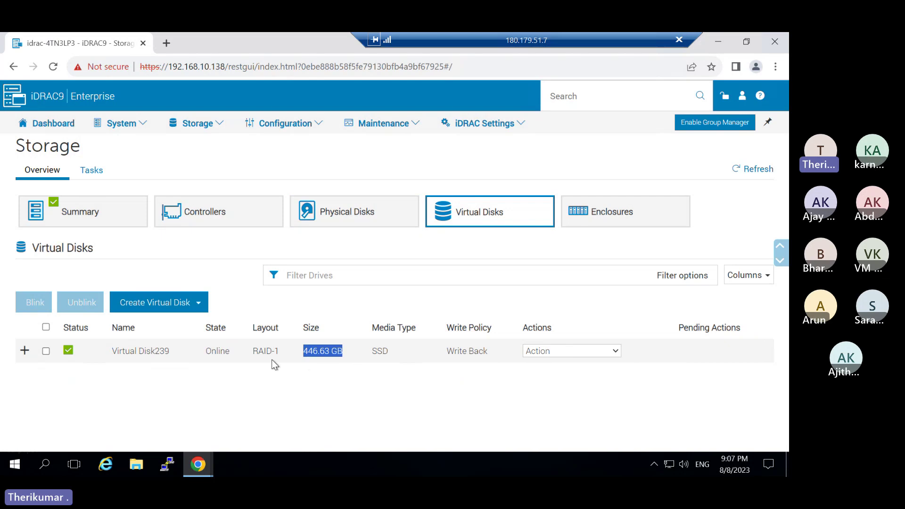
{"action": "left_click_drag", "start_coordinate": [249, 359], "coordinate": [350, 355]}
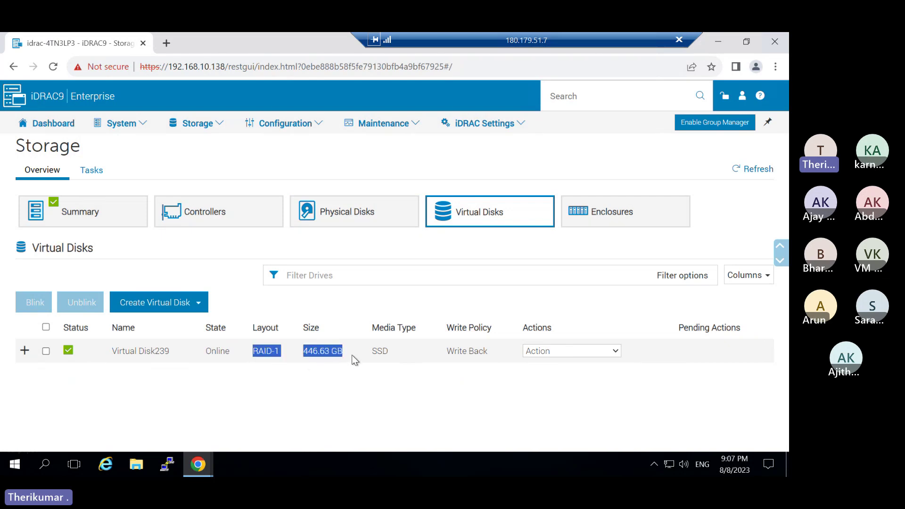
{"action": "left_click", "coordinate": [441, 385]}
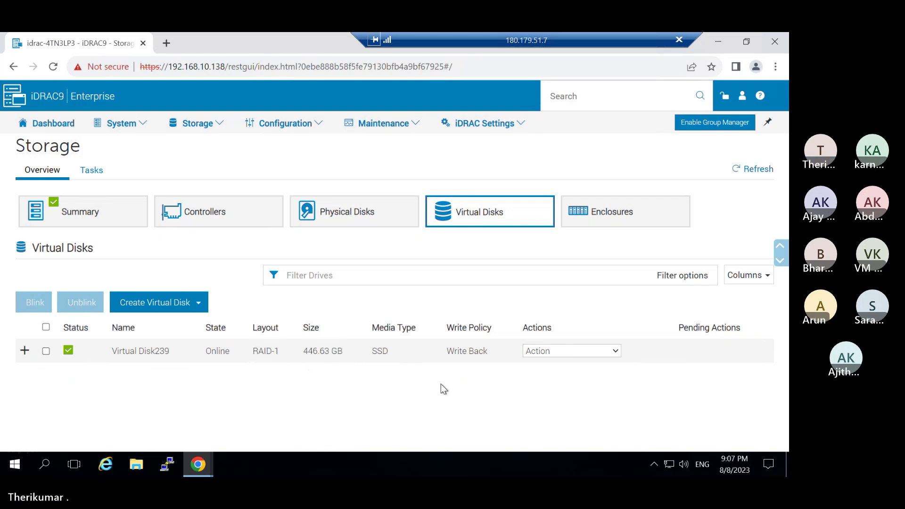
{"action": "left_click", "coordinate": [604, 219]}
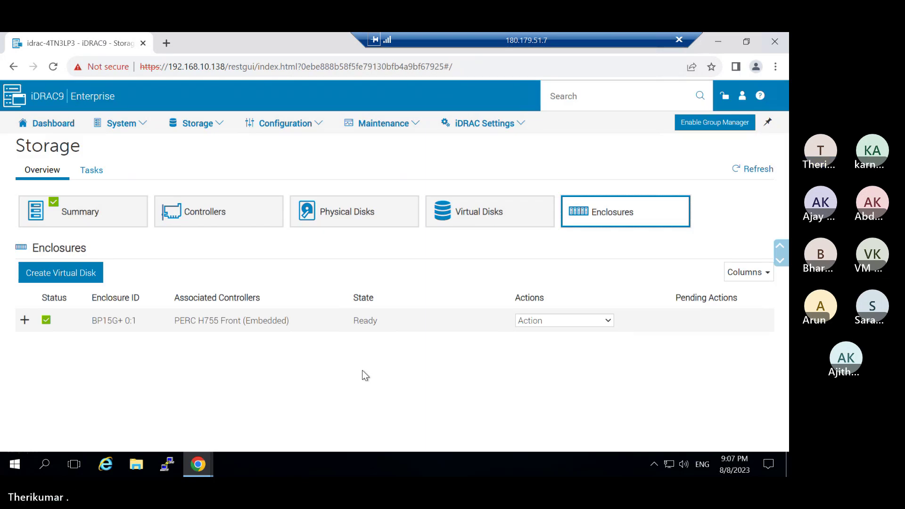
Review the power control, power cap and power redundancy settings under Power Management, and show the Virtual Console configuration.
{"action": "left_click", "coordinate": [319, 126]}
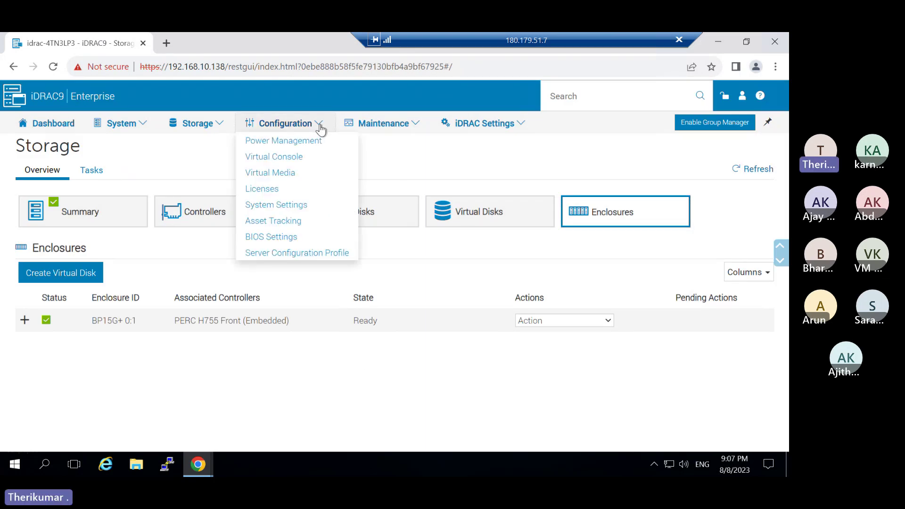
{"action": "left_click", "coordinate": [289, 140]}
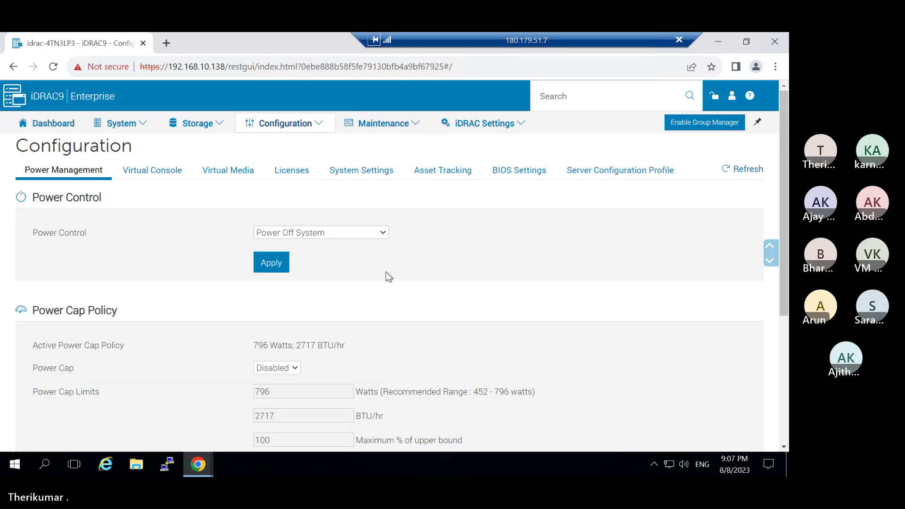
{"action": "scroll", "coordinate": [406, 288], "scroll_direction": "down", "scroll_amount": 4}
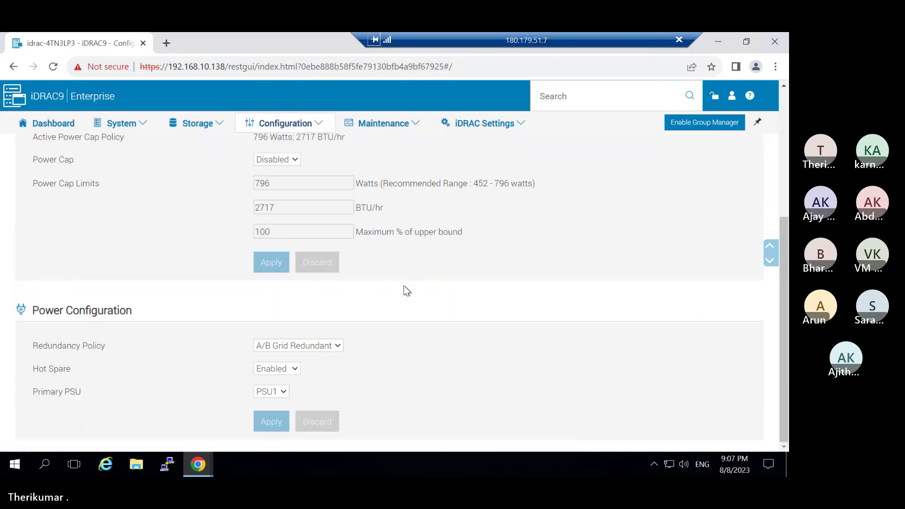
{"action": "scroll", "coordinate": [469, 340], "scroll_direction": "up", "scroll_amount": 4}
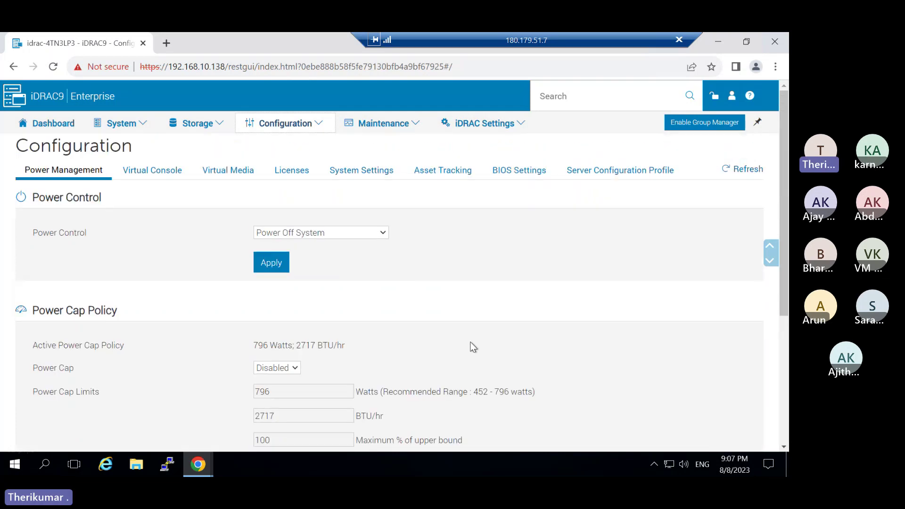
{"action": "left_click", "coordinate": [162, 174]}
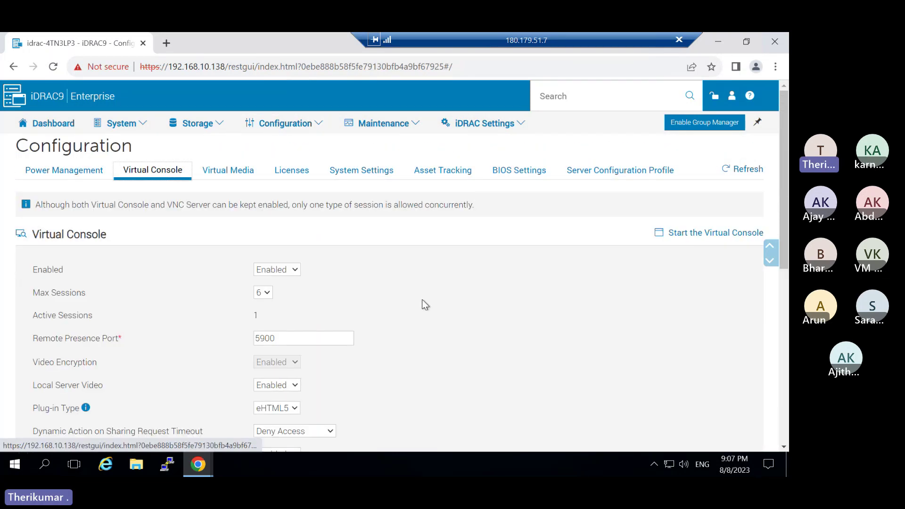
Review the Virtual Console and VNC Server settings, and highlight the Virtual Console's Max Sessions setting.
{"action": "scroll", "coordinate": [528, 315], "scroll_direction": "down", "scroll_amount": 10}
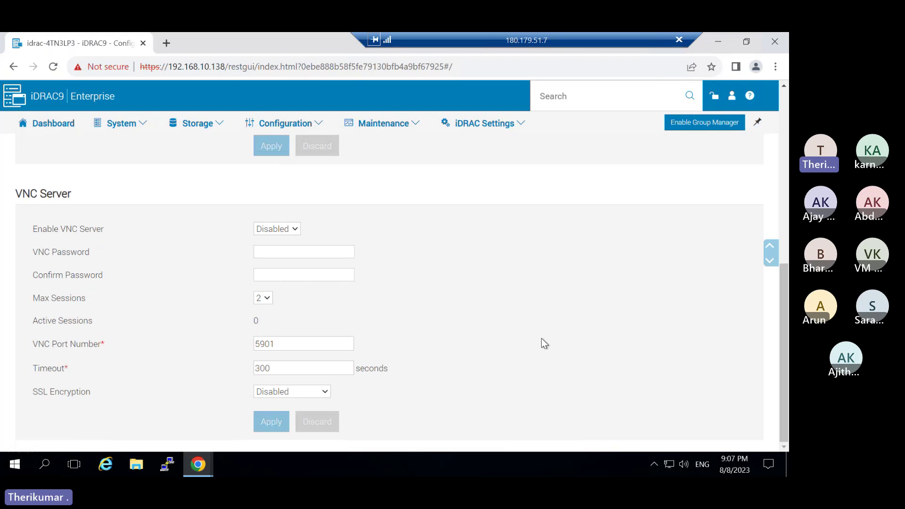
{"action": "scroll", "coordinate": [544, 346], "scroll_direction": "up", "scroll_amount": 10}
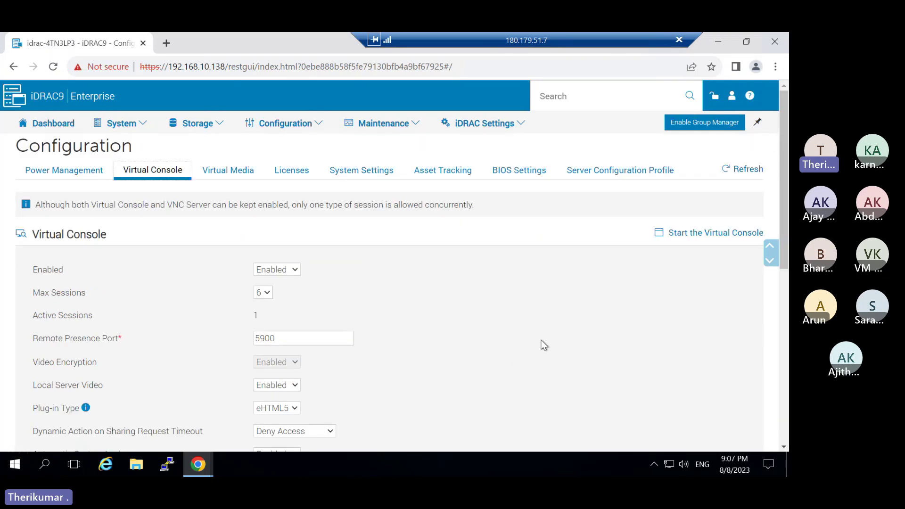
{"action": "triple_click", "coordinate": [95, 293]}
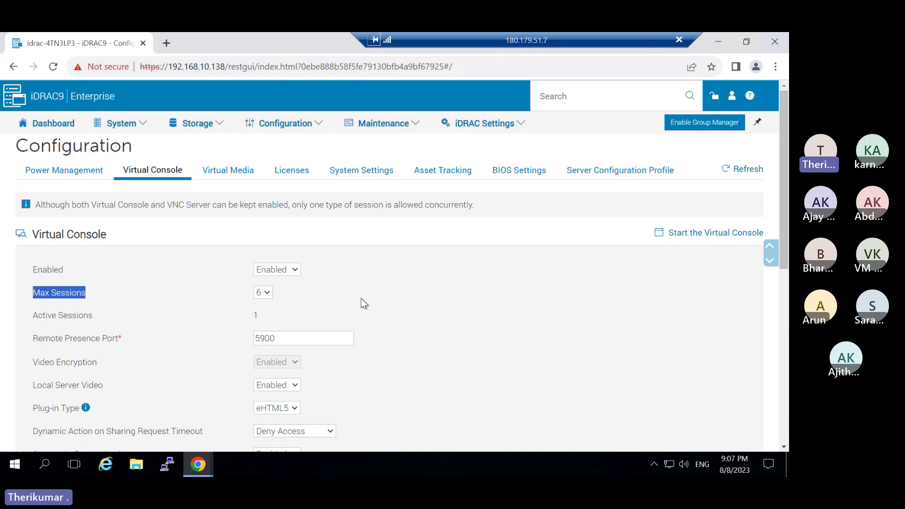
Highlight the Virtual Console's Plug-in Type setting and look through its available options without changing the selection.
{"action": "scroll", "coordinate": [379, 299], "scroll_direction": "down", "scroll_amount": 5}
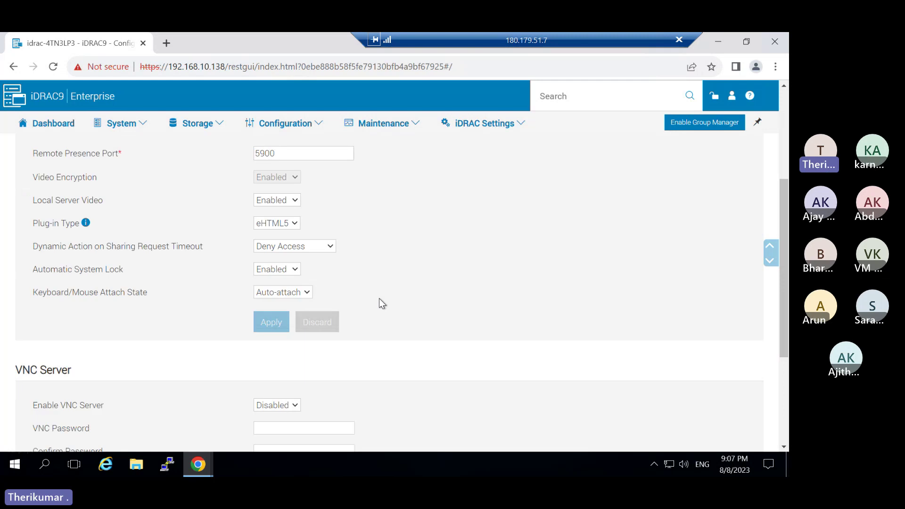
{"action": "scroll", "coordinate": [386, 303], "scroll_direction": "up", "scroll_amount": 1}
{"action": "left_click_drag", "start_coordinate": [33, 223], "coordinate": [82, 224]}
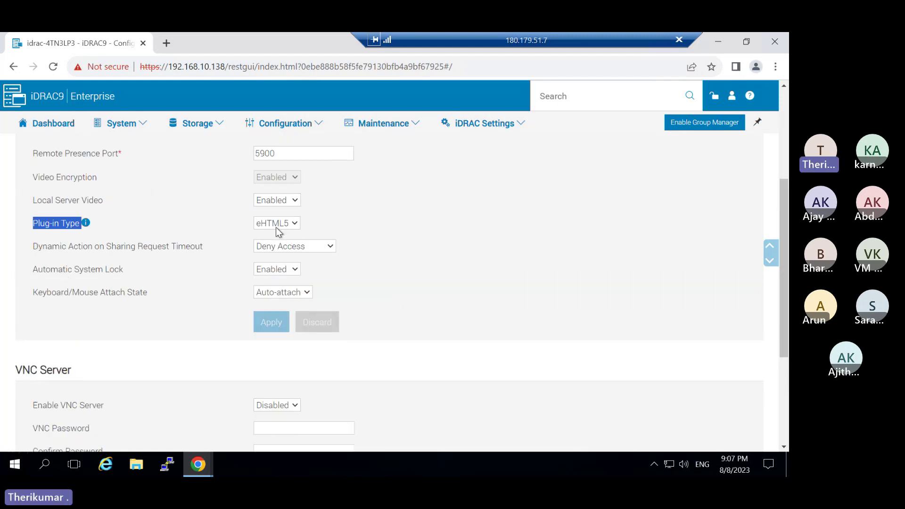
{"action": "left_click", "coordinate": [282, 224]}
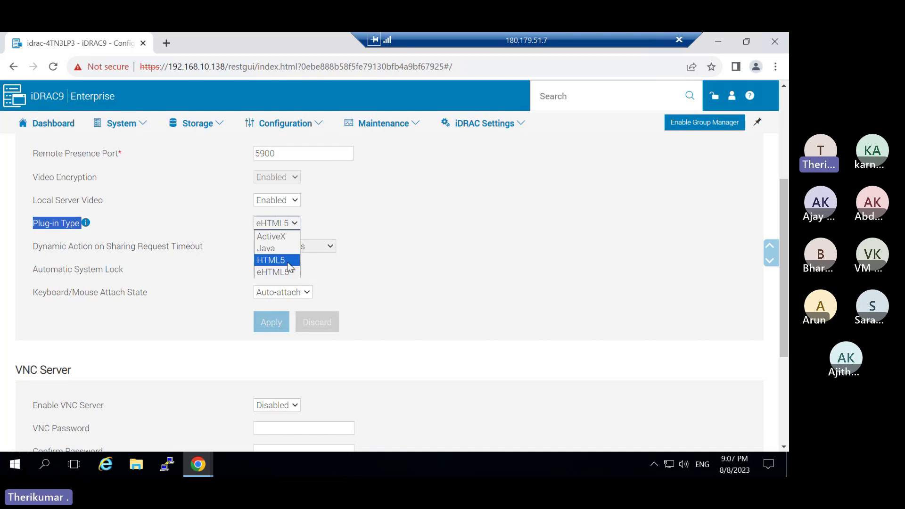
{"action": "left_click", "coordinate": [455, 257]}
{"action": "scroll", "coordinate": [550, 323], "scroll_direction": "up", "scroll_amount": 4}
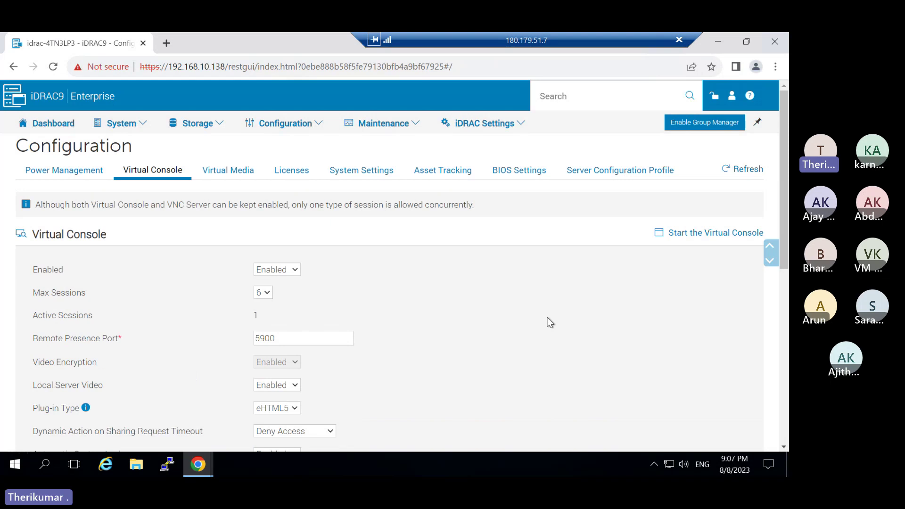
Start the Virtual Console, reposition its window to view the server's ESXi screen, and close it.
{"action": "left_click", "coordinate": [679, 234]}
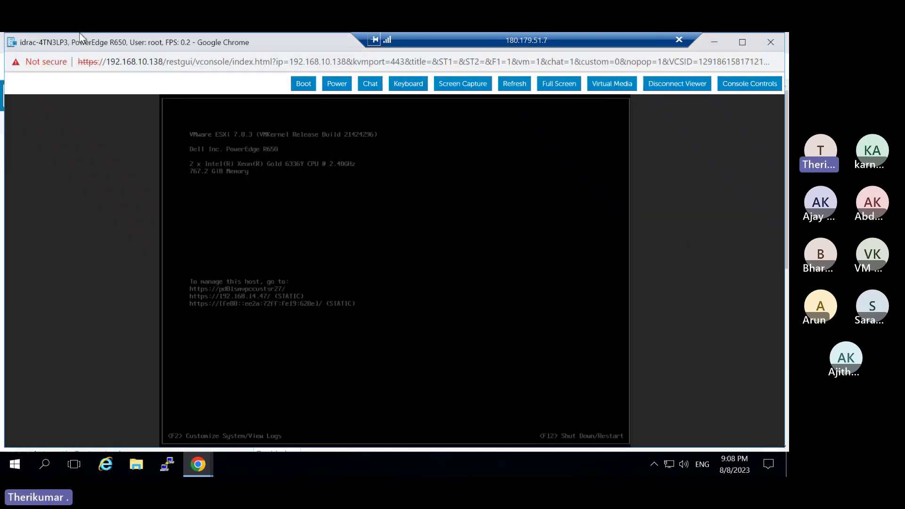
{"action": "left_click_drag", "start_coordinate": [81, 43], "coordinate": [88, 82]}
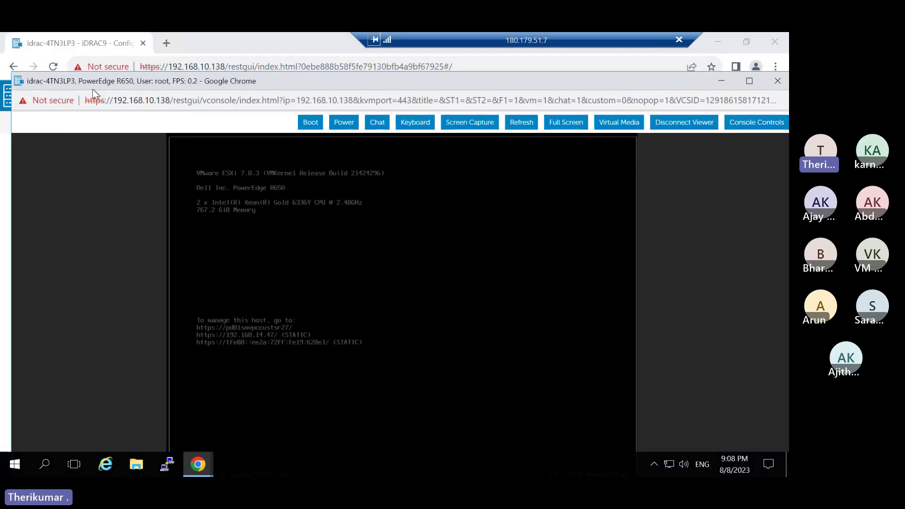
{"action": "left_click_drag", "start_coordinate": [92, 89], "coordinate": [115, 85]}
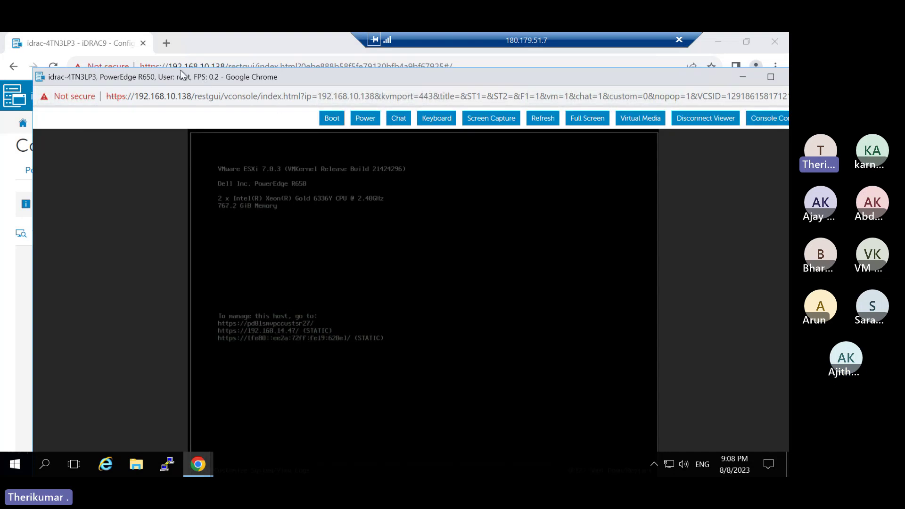
{"action": "left_click_drag", "start_coordinate": [181, 73], "coordinate": [154, 65]}
{"action": "left_click", "coordinate": [772, 69]}
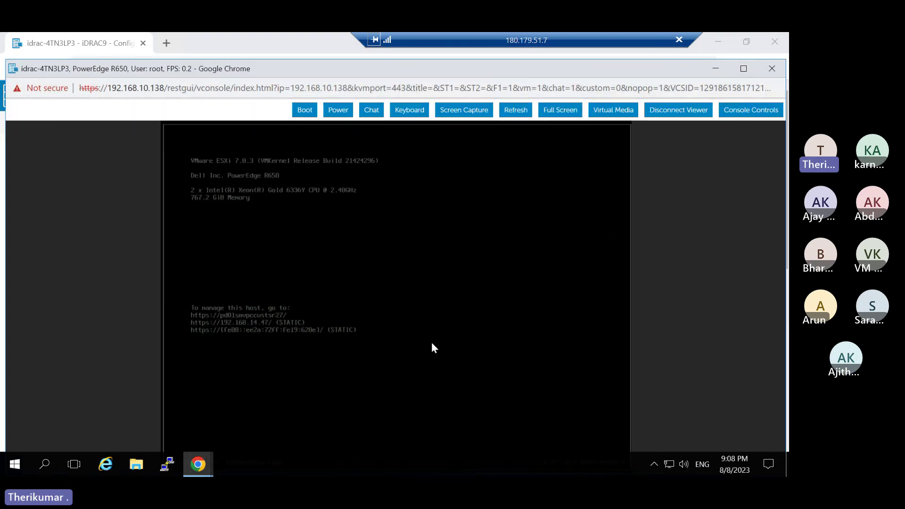
Look again at the plug-in types offered for the Virtual Console, leaving the current choice in place.
{"action": "scroll", "coordinate": [445, 348], "scroll_direction": "down", "scroll_amount": 1}
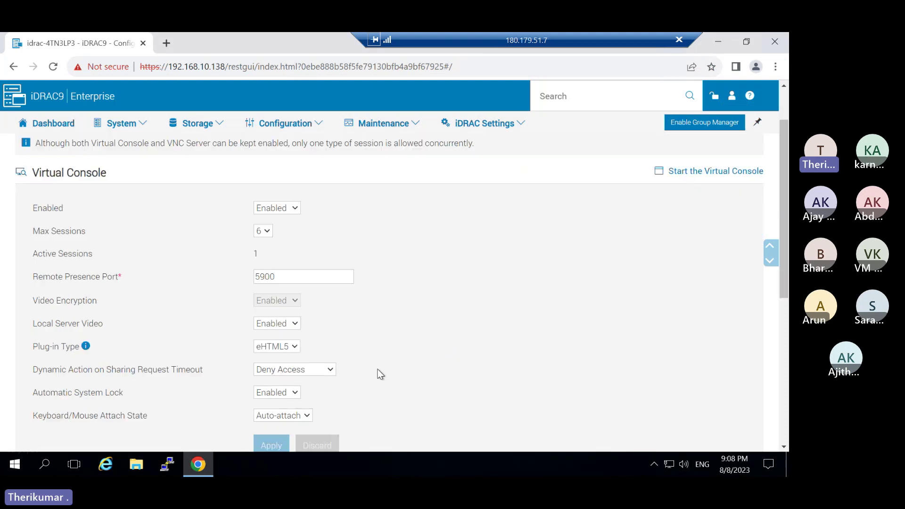
{"action": "left_click", "coordinate": [290, 346]}
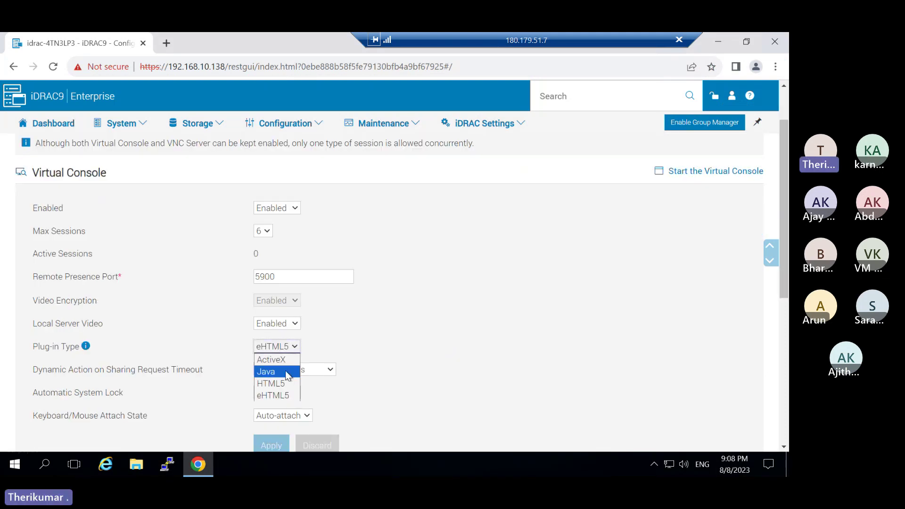
{"action": "left_click", "coordinate": [331, 349]}
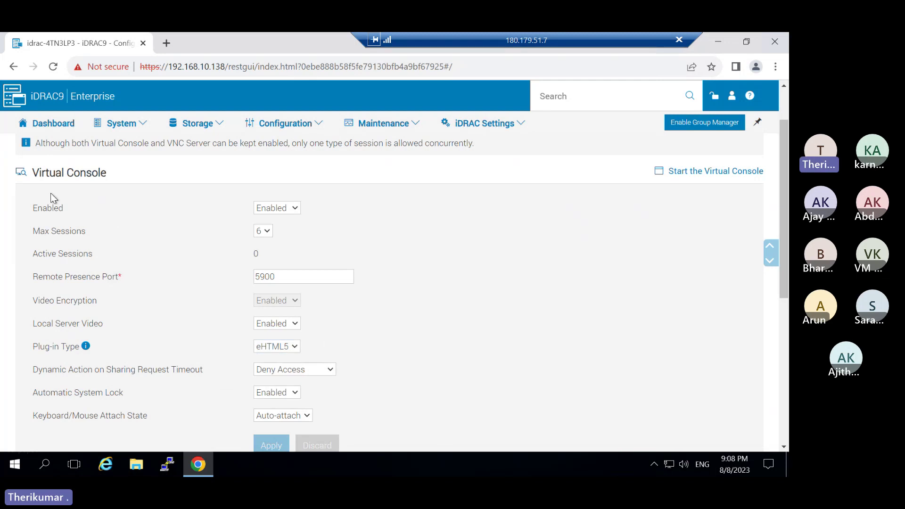
{"action": "scroll", "coordinate": [481, 311], "scroll_direction": "up", "scroll_amount": 2}
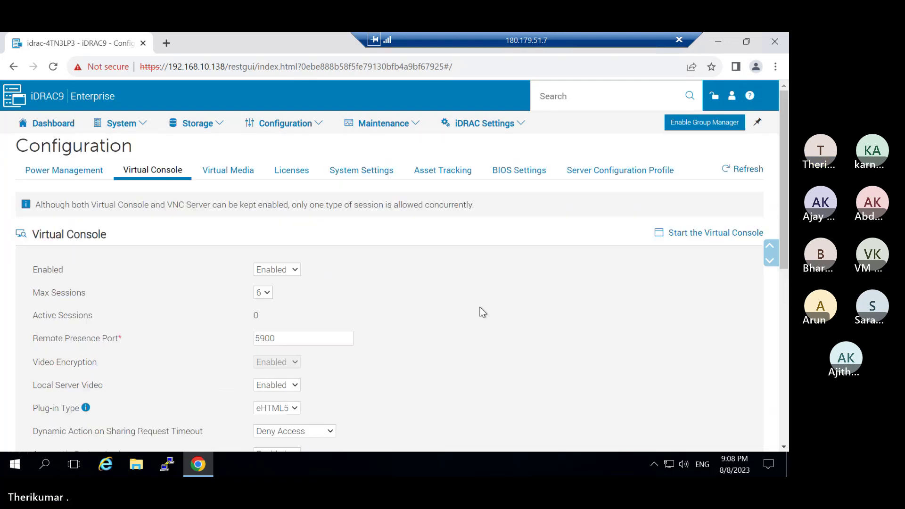
Review the Virtual Media configuration, covering the Attached Media and Remote File Share settings.
{"action": "left_click", "coordinate": [223, 170]}
{"action": "scroll", "coordinate": [434, 297], "scroll_direction": "down", "scroll_amount": 2}
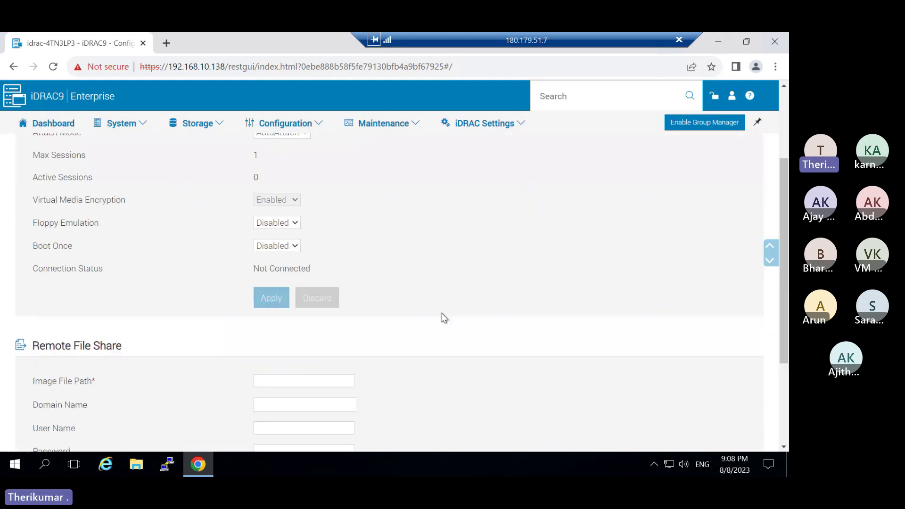
{"action": "scroll", "coordinate": [448, 321], "scroll_direction": "down", "scroll_amount": 3}
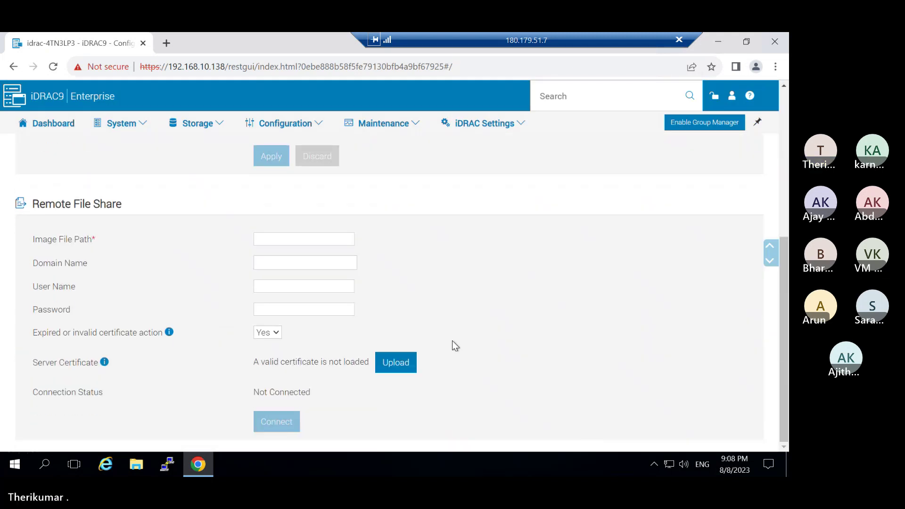
{"action": "scroll", "coordinate": [453, 346], "scroll_direction": "up", "scroll_amount": 5}
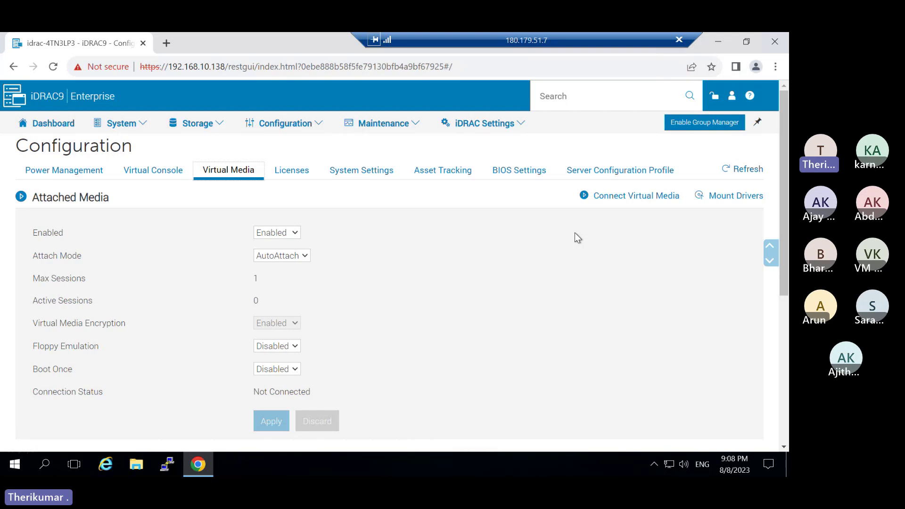
View the installed licenses, and expand Alert Configuration in the System Settings.
{"action": "left_click", "coordinate": [291, 171]}
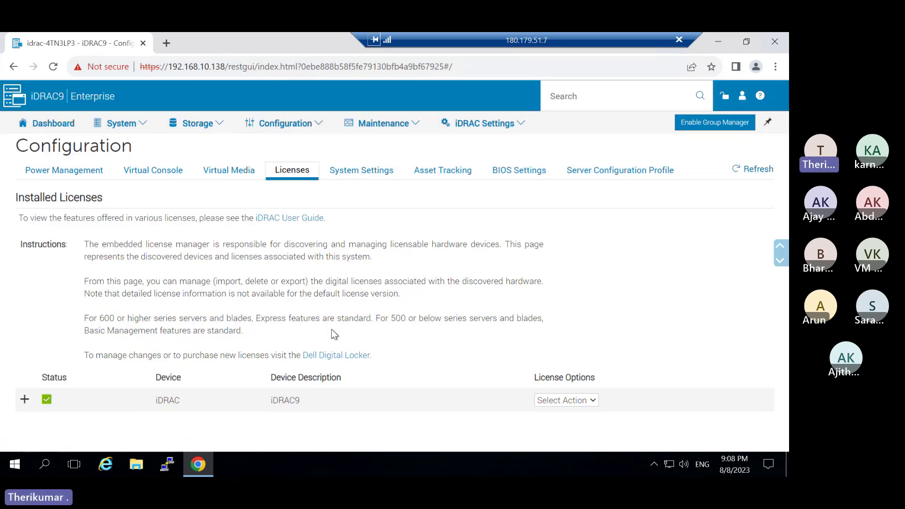
{"action": "left_click", "coordinate": [374, 174]}
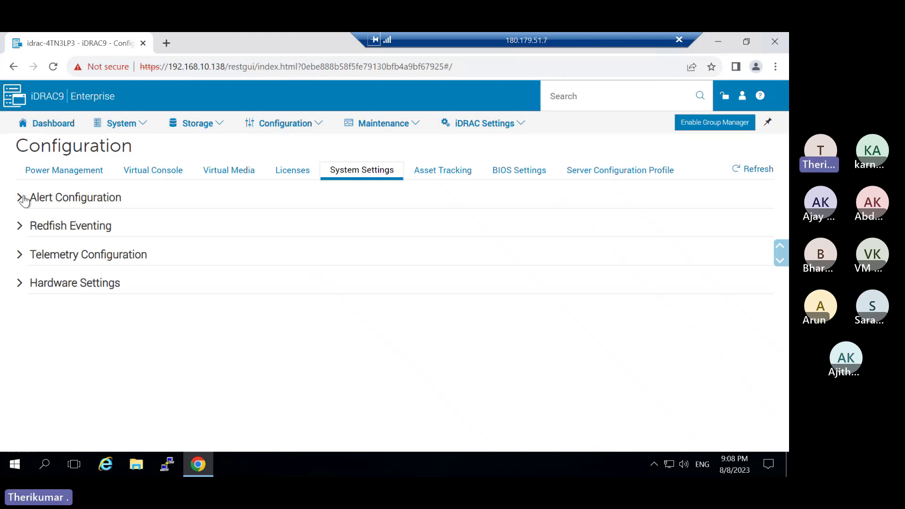
{"action": "left_click", "coordinate": [21, 199]}
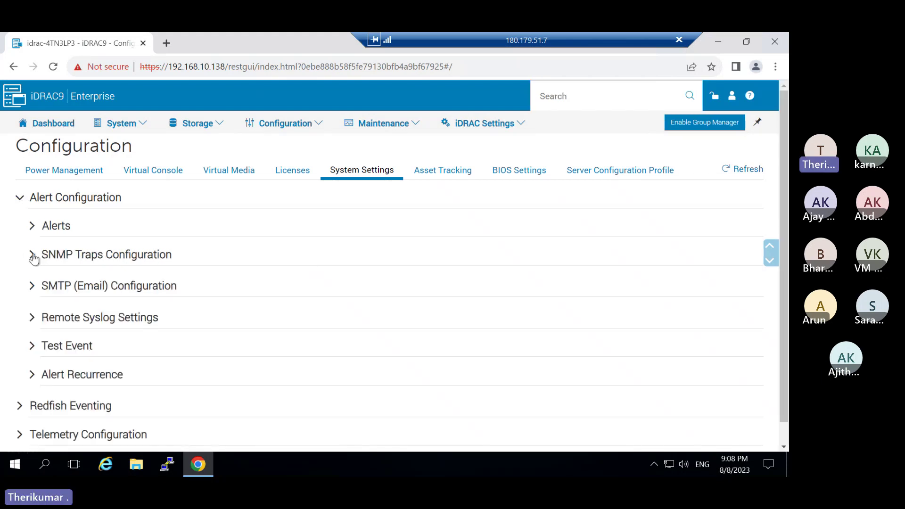
{"action": "mouse_move", "coordinate": [606, 33]}
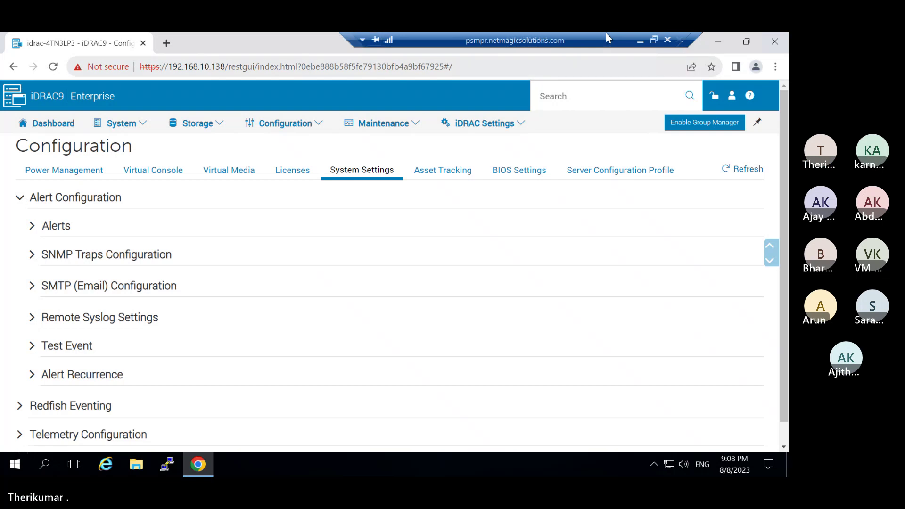
{"action": "left_click", "coordinate": [638, 39]}
{"action": "mouse_move", "coordinate": [387, 462]}
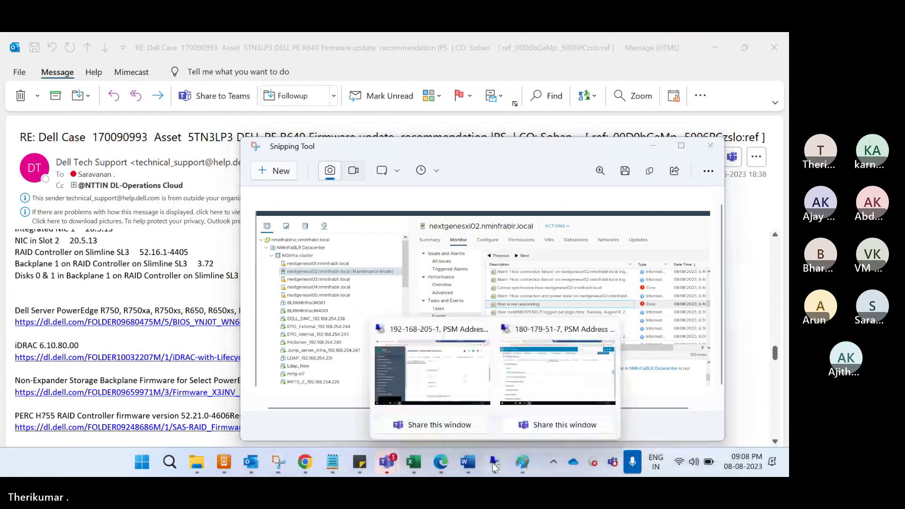
{"action": "left_click", "coordinate": [451, 361]}
{"action": "left_click", "coordinate": [562, 288]}
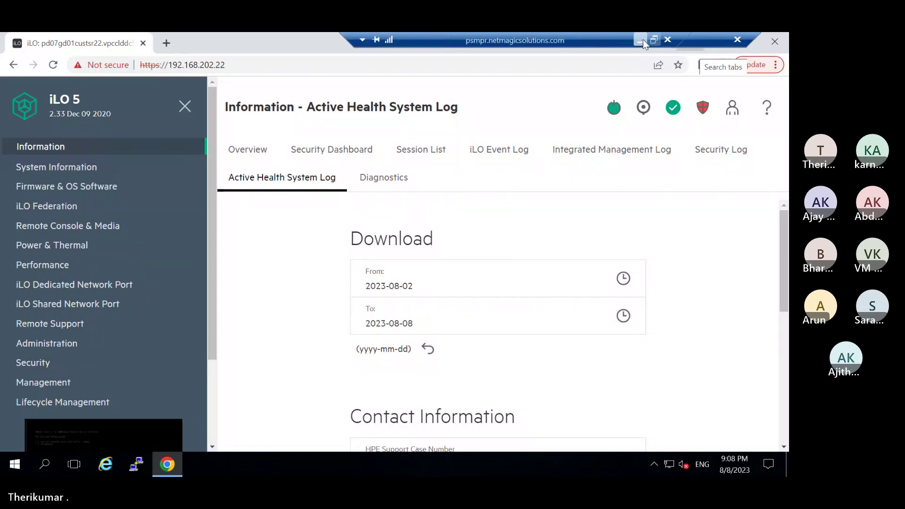
{"action": "left_click", "coordinate": [699, 34]}
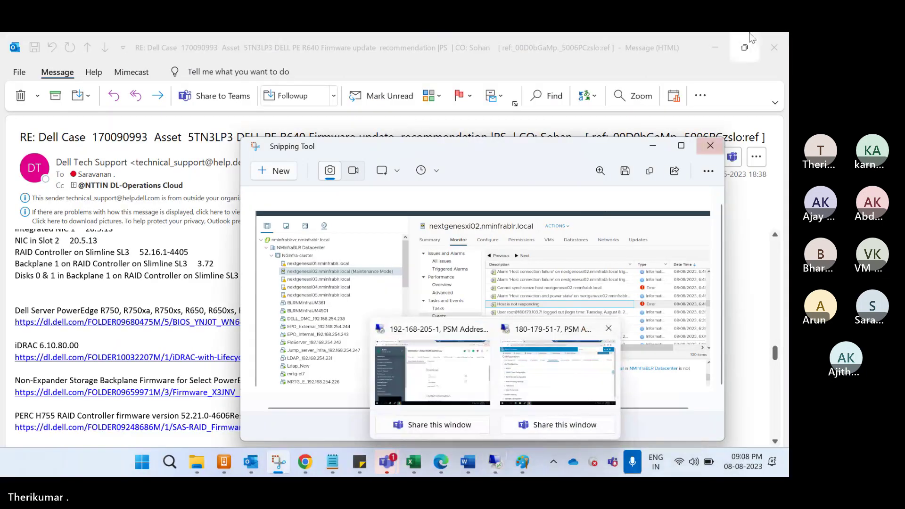
{"action": "left_click", "coordinate": [716, 47]}
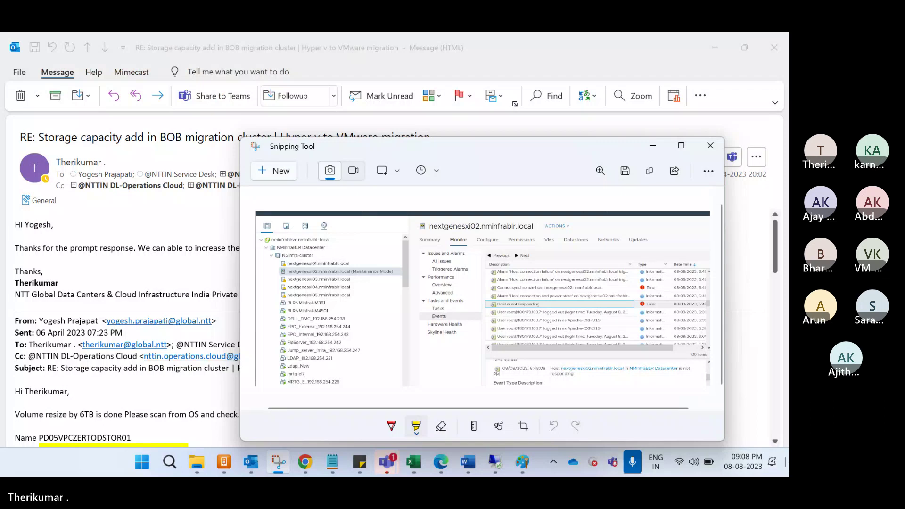
{"action": "key", "text": "super+d"}
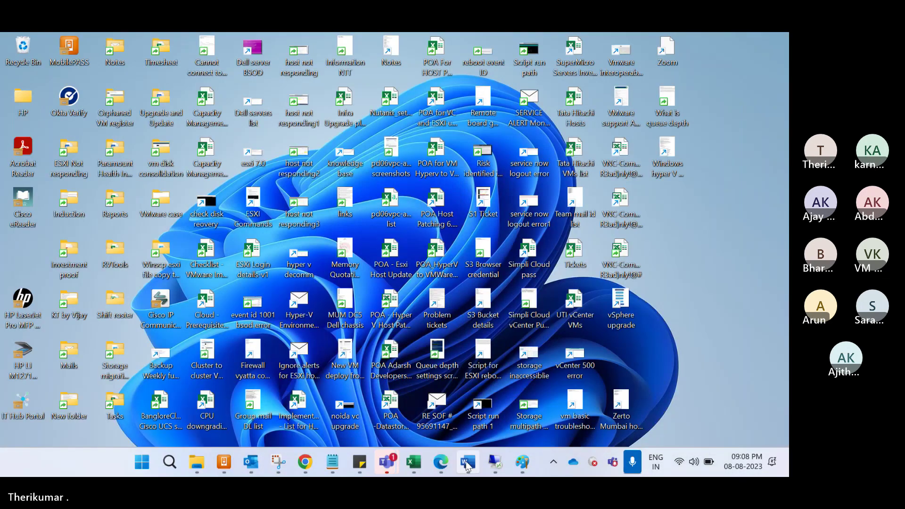
{"action": "mouse_move", "coordinate": [333, 464]}
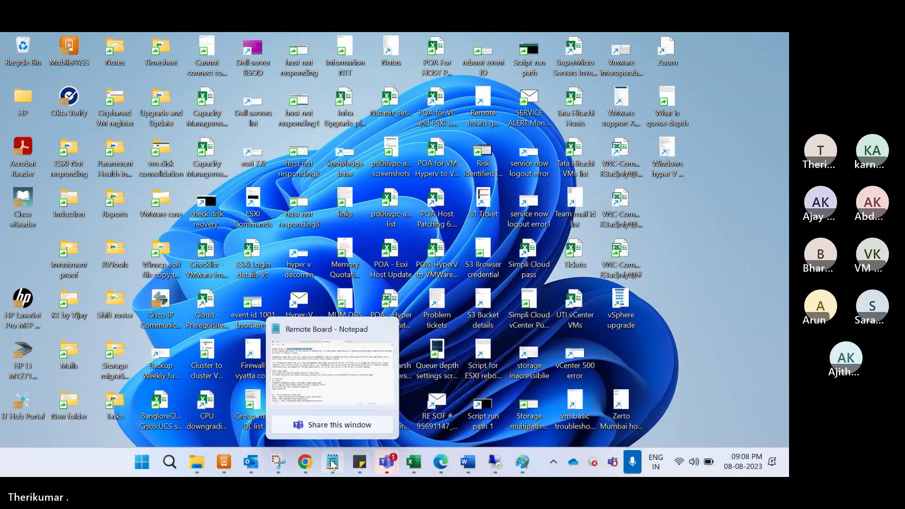
{"action": "left_click", "coordinate": [308, 465]}
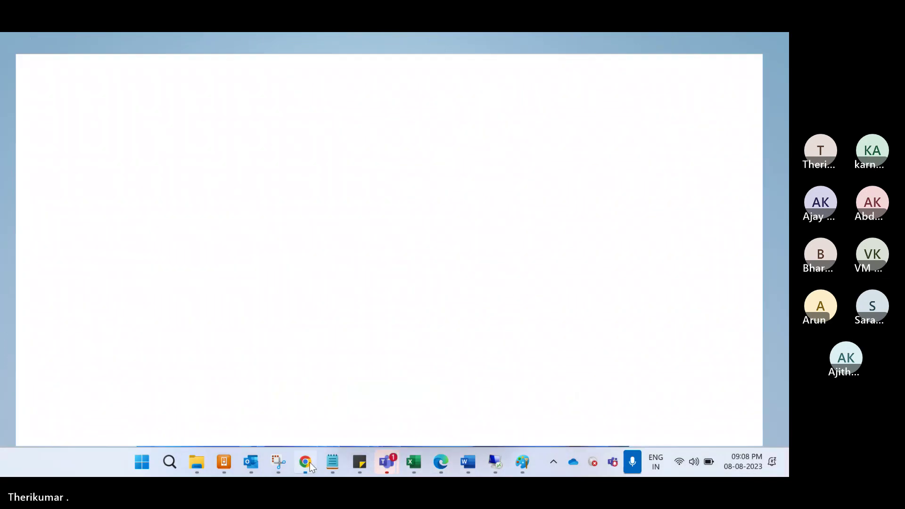
{"action": "left_click", "coordinate": [606, 43]}
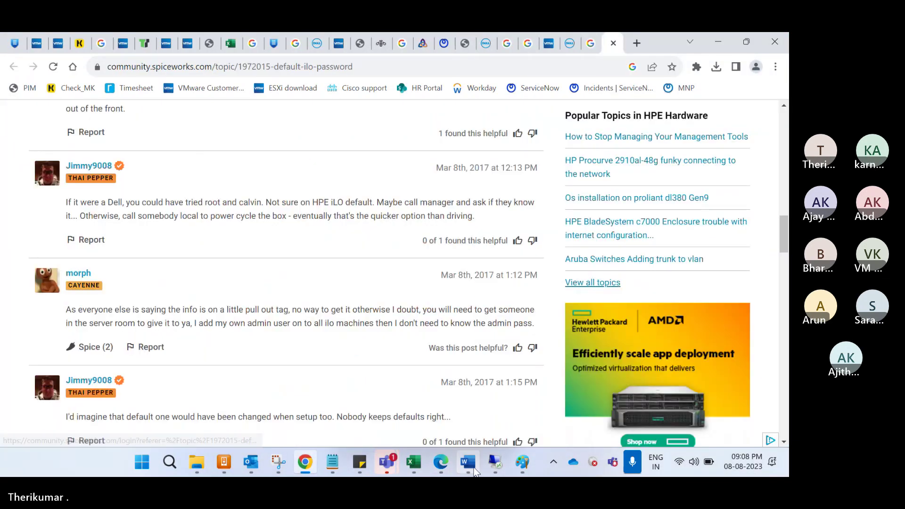
{"action": "mouse_move", "coordinate": [494, 462]}
{"action": "left_click", "coordinate": [530, 401]}
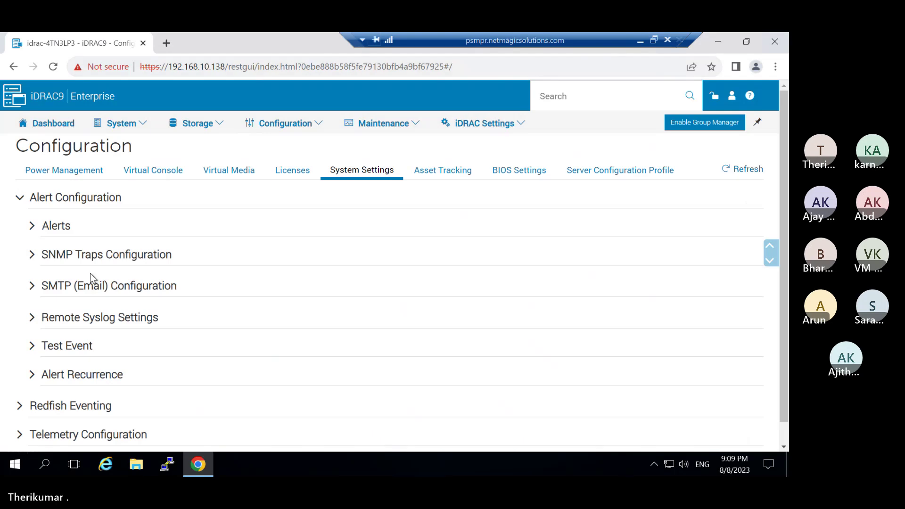
Review the Alerts section and its configuration summary, collapse it, and show the SMTP (Email) Configuration.
{"action": "left_click", "coordinate": [35, 231]}
{"action": "scroll", "coordinate": [335, 283], "scroll_direction": "down", "scroll_amount": 3}
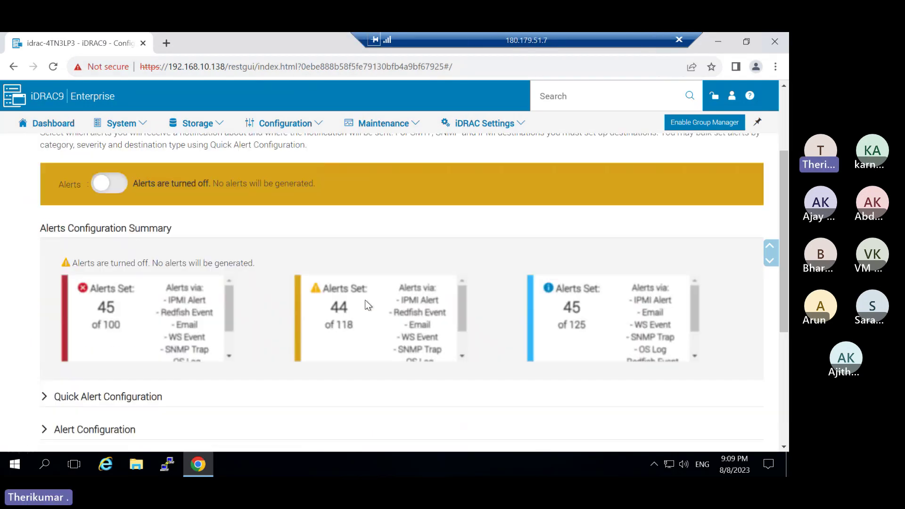
{"action": "scroll", "coordinate": [366, 302], "scroll_direction": "down", "scroll_amount": 2}
{"action": "scroll", "coordinate": [372, 315], "scroll_direction": "down", "scroll_amount": 1}
{"action": "scroll", "coordinate": [425, 392], "scroll_direction": "up", "scroll_amount": 3}
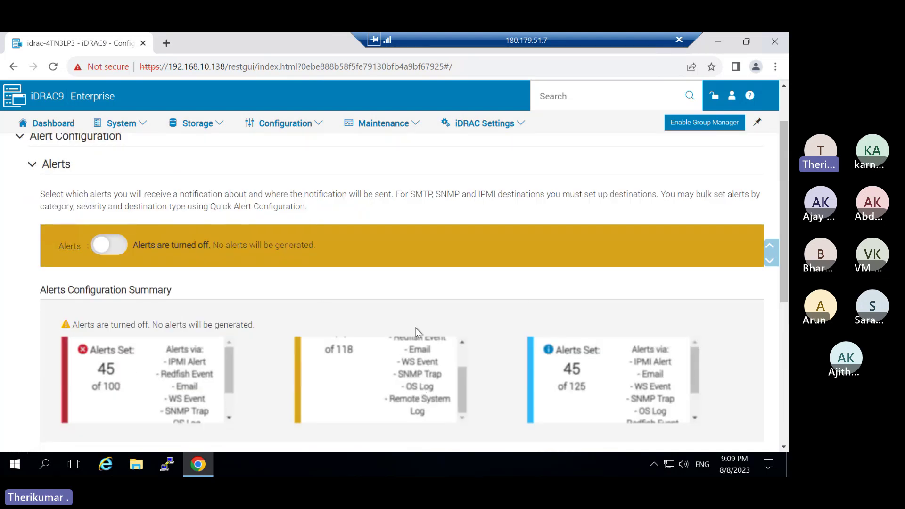
{"action": "left_click", "coordinate": [31, 164]}
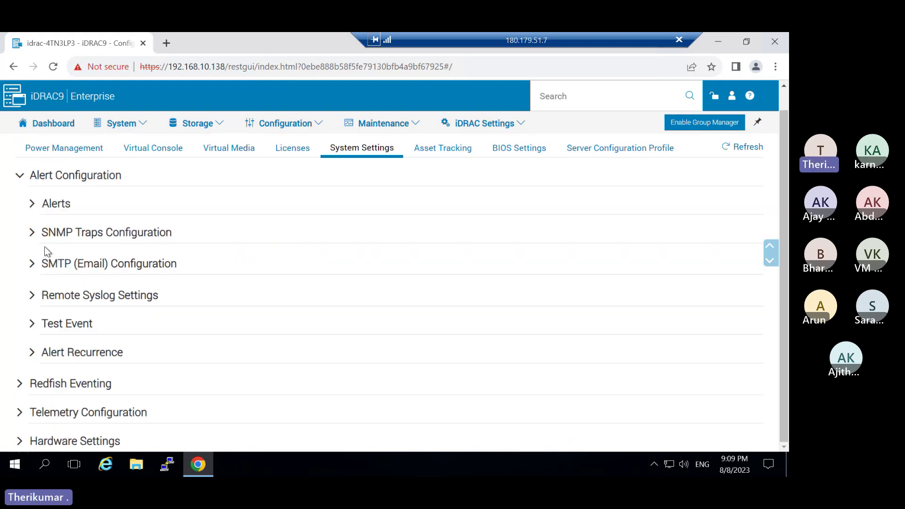
{"action": "left_click", "coordinate": [32, 263]}
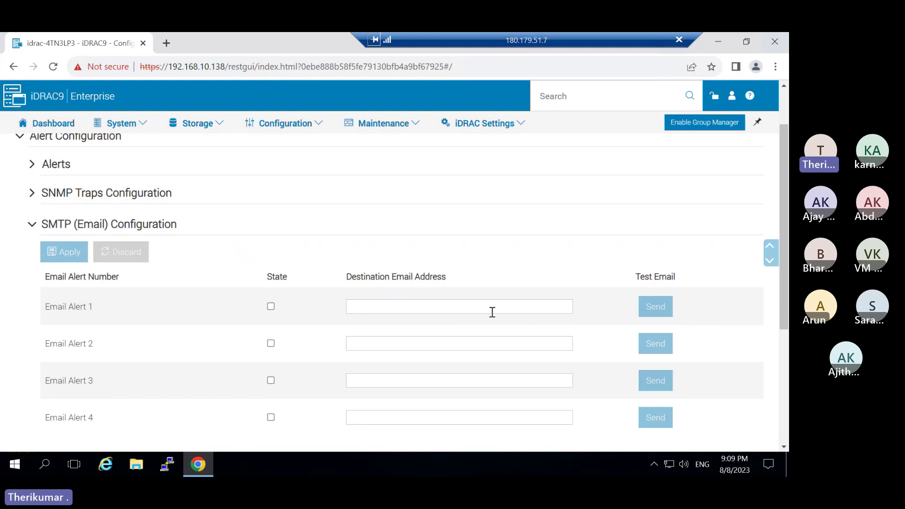
Review the SMTP (Email) Configuration fields, collapse the section, and look over the remaining System Settings sections.
{"action": "scroll", "coordinate": [511, 309], "scroll_direction": "down", "scroll_amount": 4}
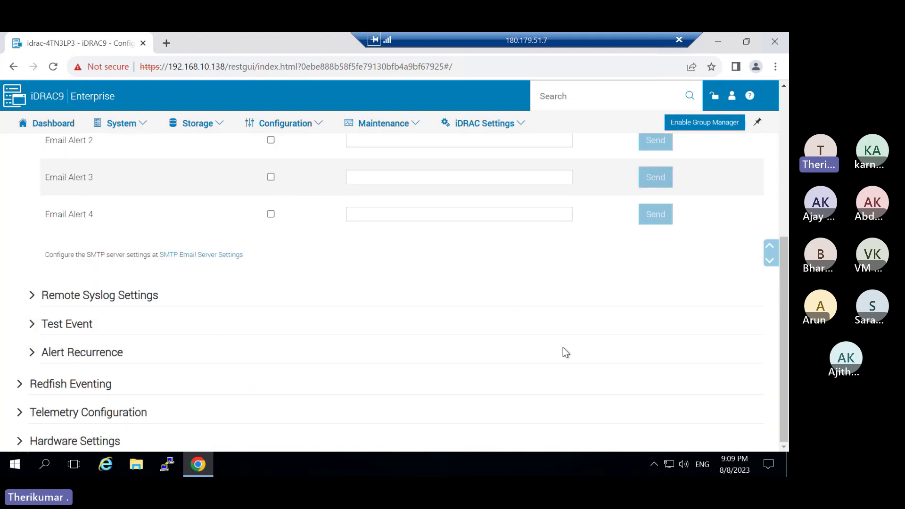
{"action": "scroll", "coordinate": [564, 349], "scroll_direction": "up", "scroll_amount": 5}
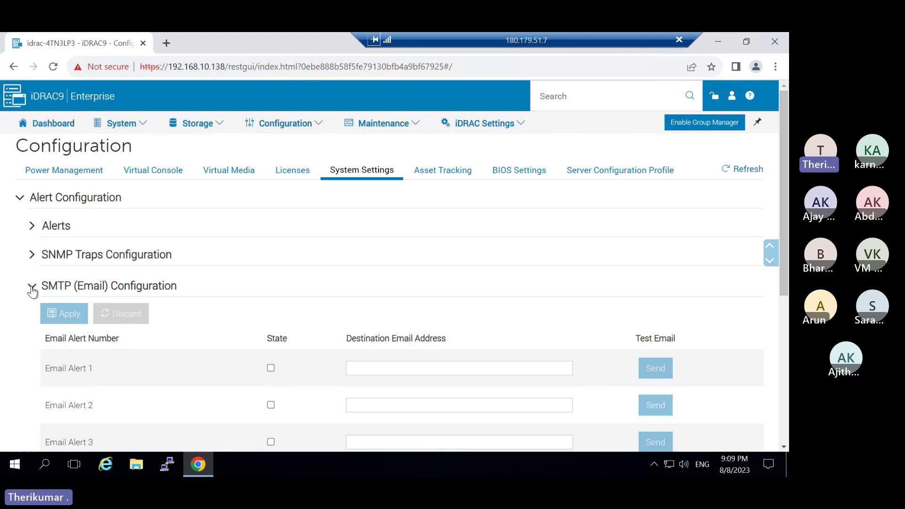
{"action": "left_click", "coordinate": [32, 288]}
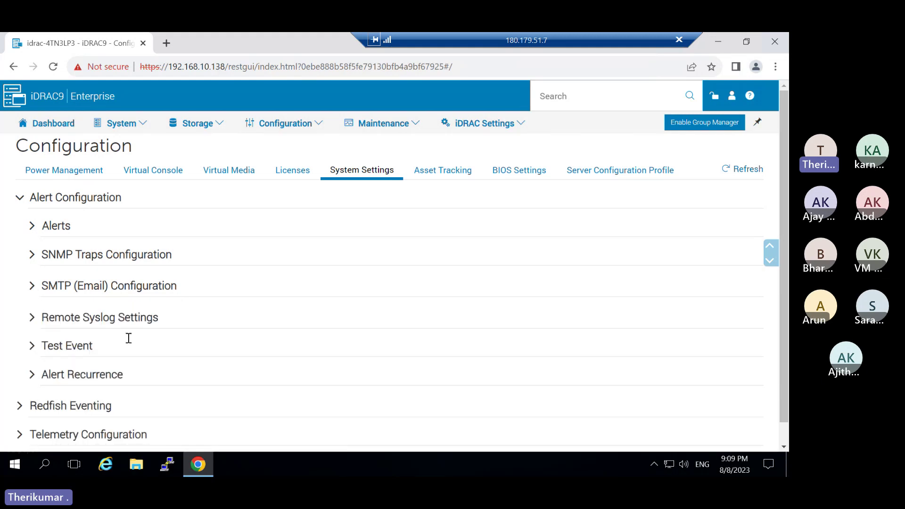
{"action": "scroll", "coordinate": [189, 382], "scroll_direction": "down", "scroll_amount": 1}
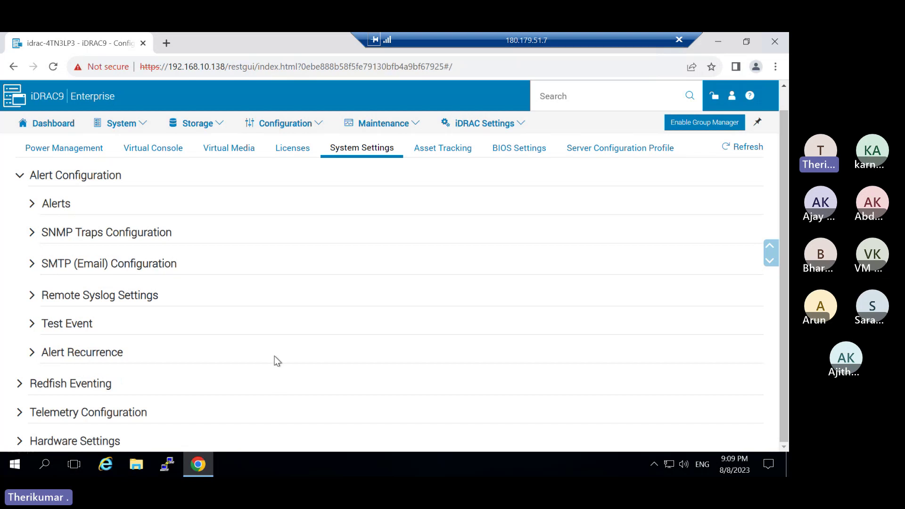
{"action": "scroll", "coordinate": [449, 283], "scroll_direction": "up", "scroll_amount": 1}
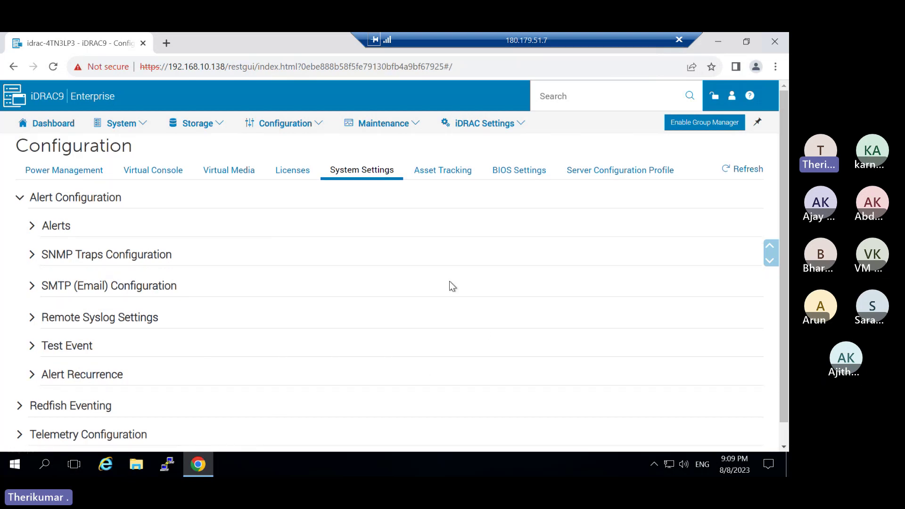
View the Asset Tracking page, and review the categories on the BIOS Settings page.
{"action": "left_click", "coordinate": [445, 172]}
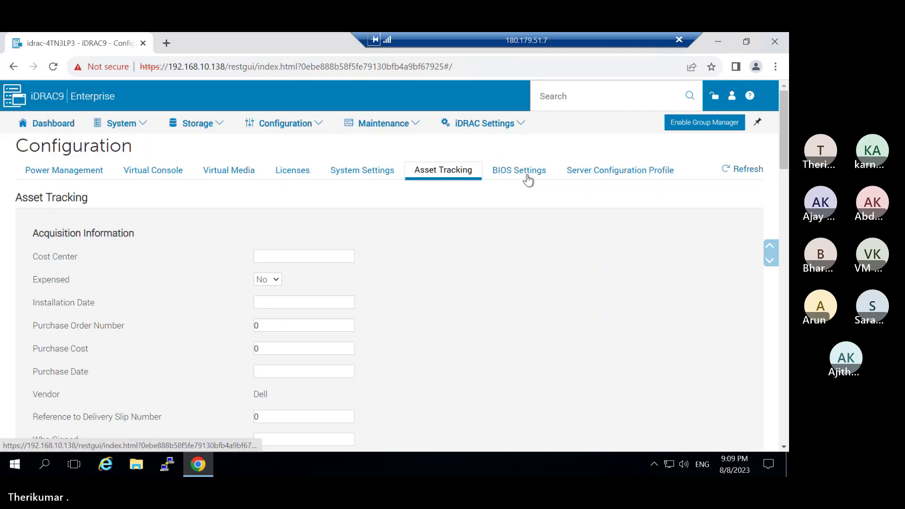
{"action": "left_click", "coordinate": [525, 177]}
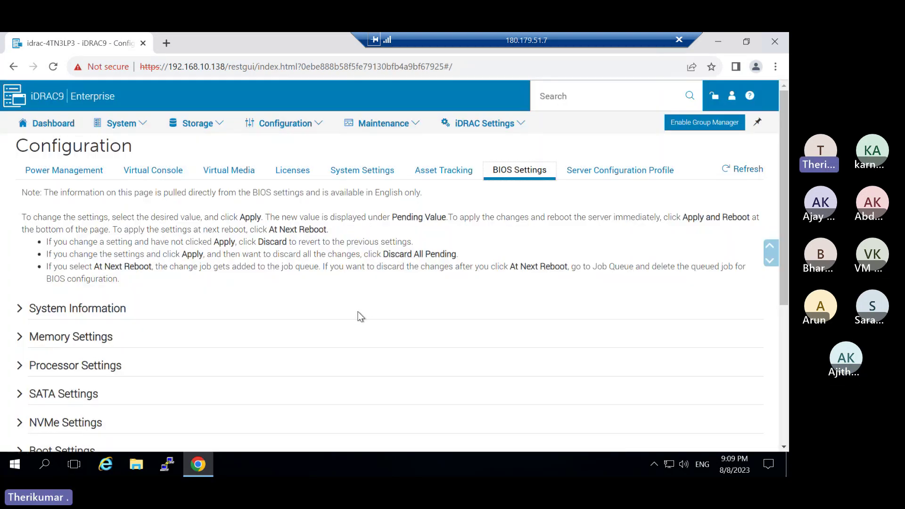
{"action": "scroll", "coordinate": [358, 312], "scroll_direction": "down", "scroll_amount": 5}
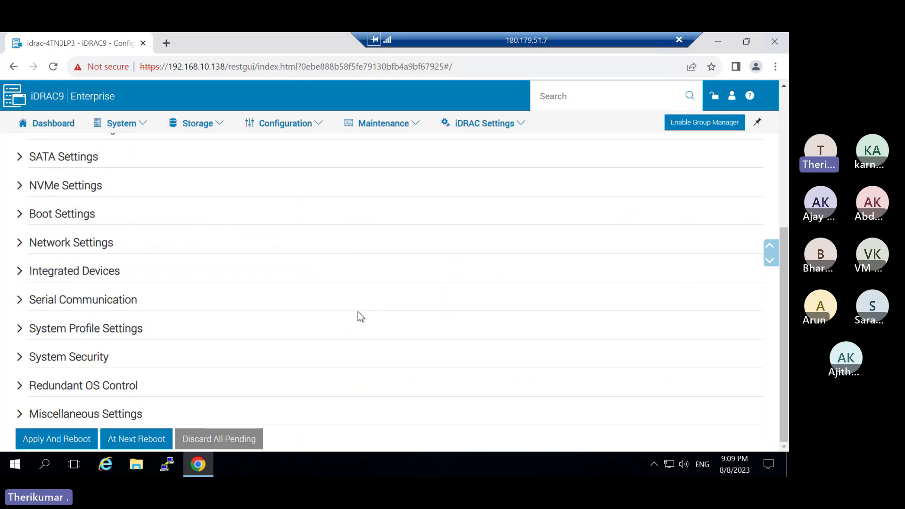
{"action": "scroll", "coordinate": [361, 316], "scroll_direction": "up", "scroll_amount": 5}
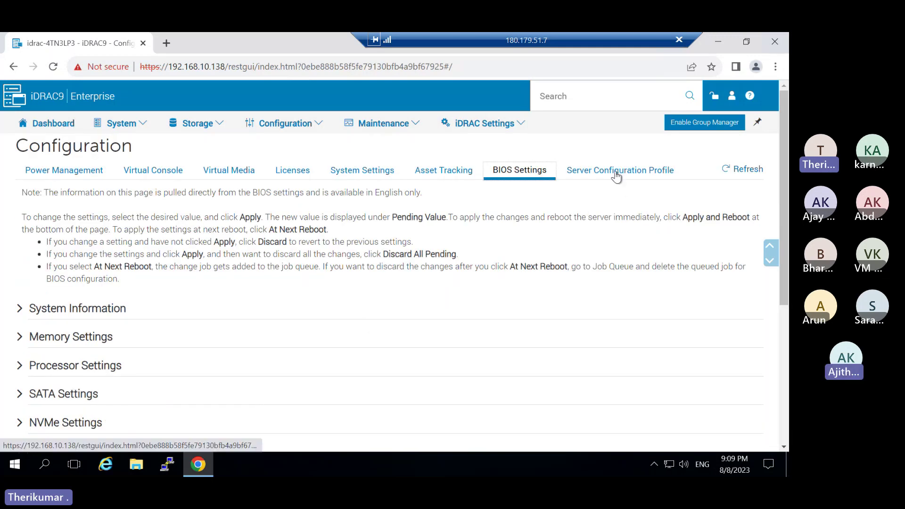
View the Maintenance Lifecycle Log, and show the Manual Update page of System Update.
{"action": "left_click", "coordinate": [417, 128]}
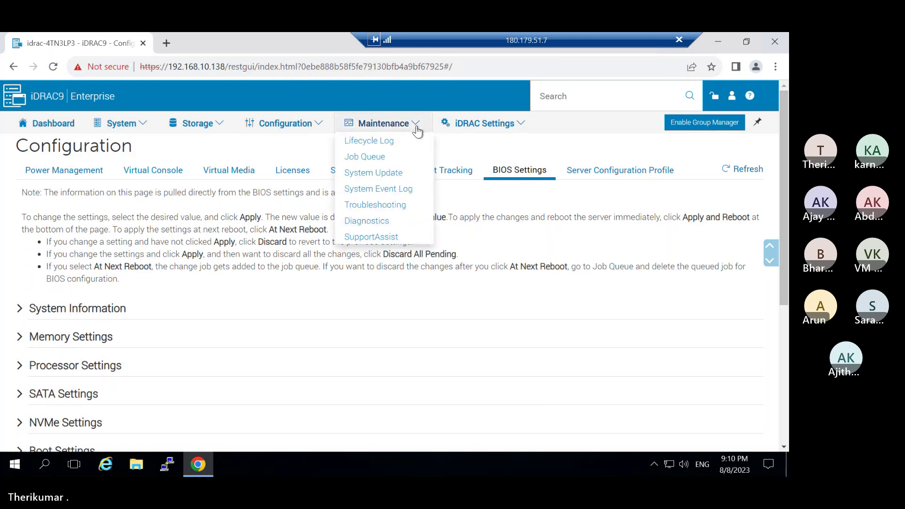
{"action": "left_click", "coordinate": [381, 122]}
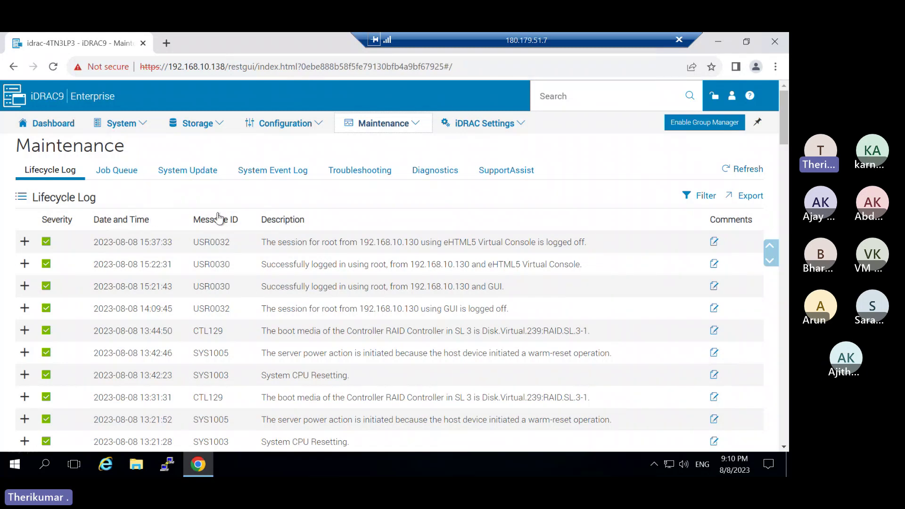
{"action": "left_click", "coordinate": [196, 174]}
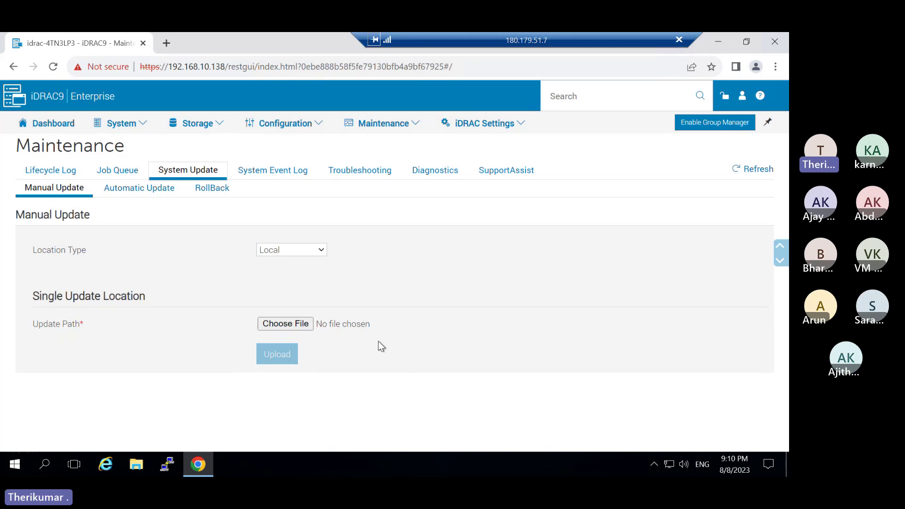
Upload BIOS_YNJ0T_WN64_1.10.2_02.EXE from the DELL R650 Drivers folder as a local manual update package.
{"action": "left_click", "coordinate": [296, 327]}
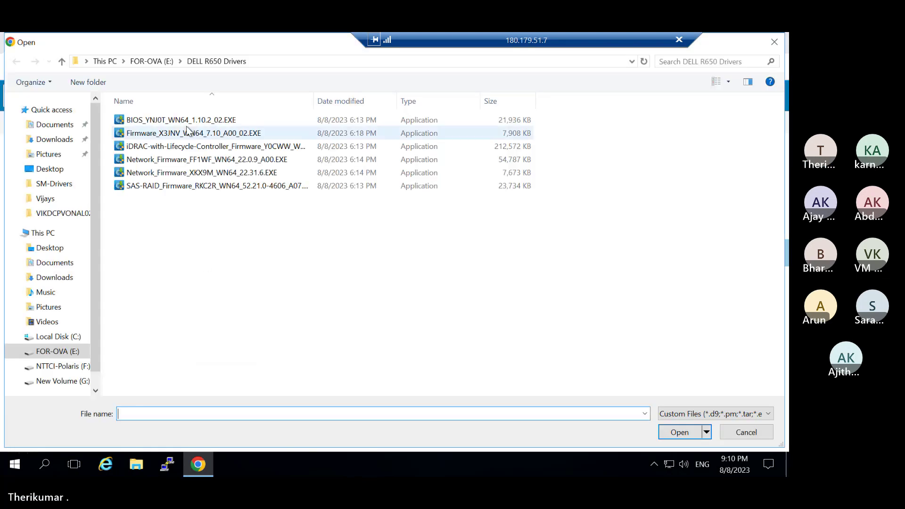
{"action": "left_click", "coordinate": [186, 124]}
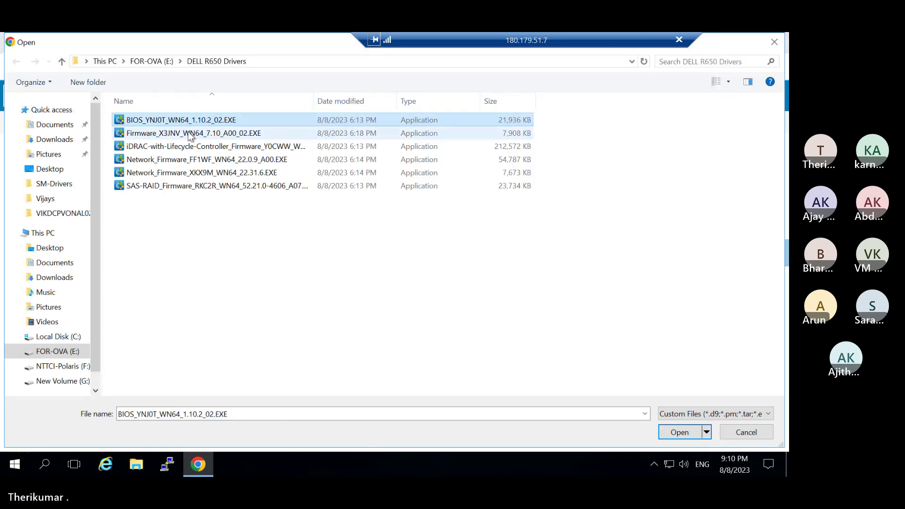
{"action": "left_click", "coordinate": [679, 432]}
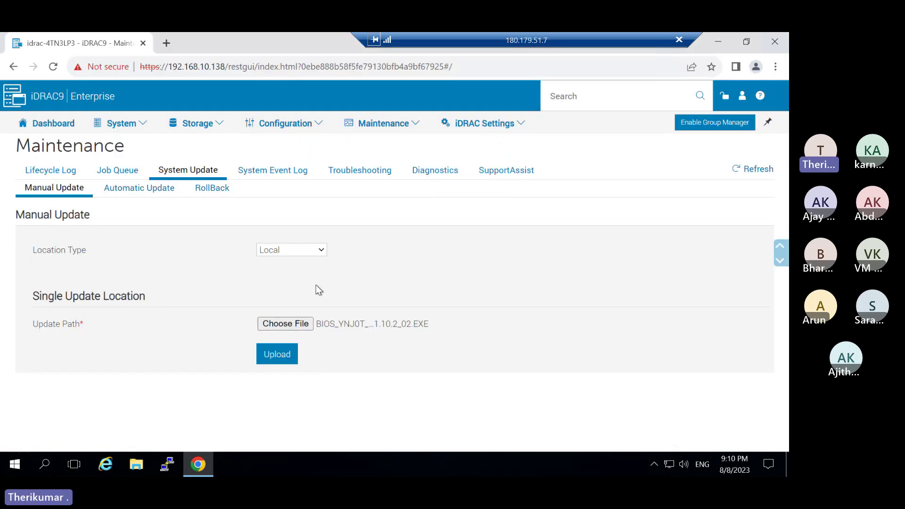
{"action": "left_click", "coordinate": [277, 360]}
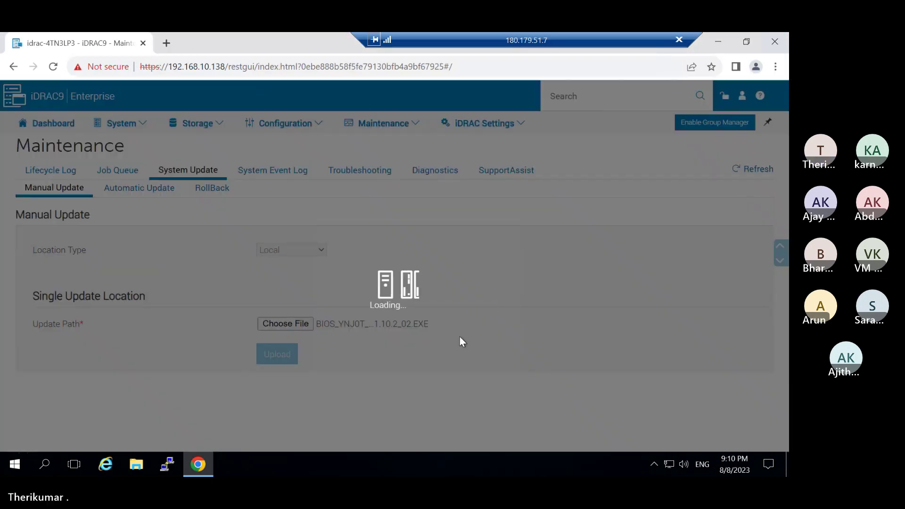
{"action": "scroll", "coordinate": [427, 335], "scroll_direction": "down", "scroll_amount": 1}
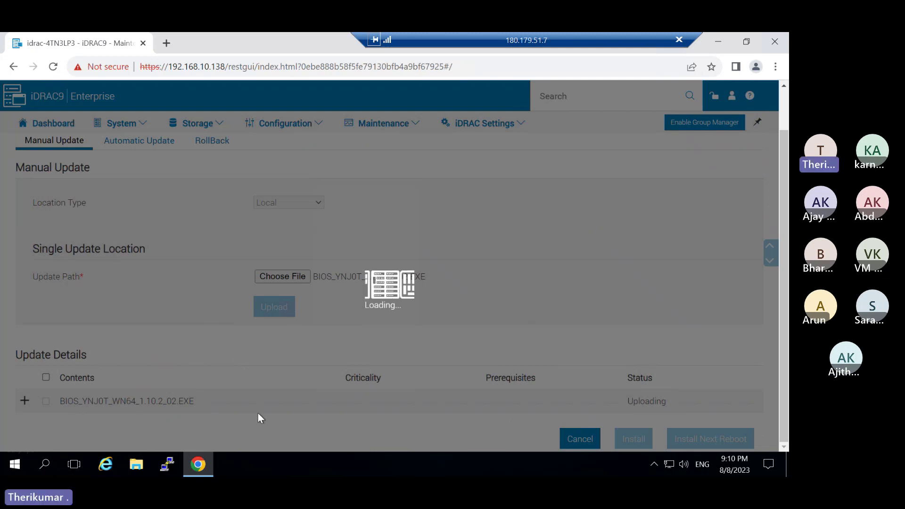
{"action": "scroll", "coordinate": [57, 406], "scroll_direction": "down", "scroll_amount": 1}
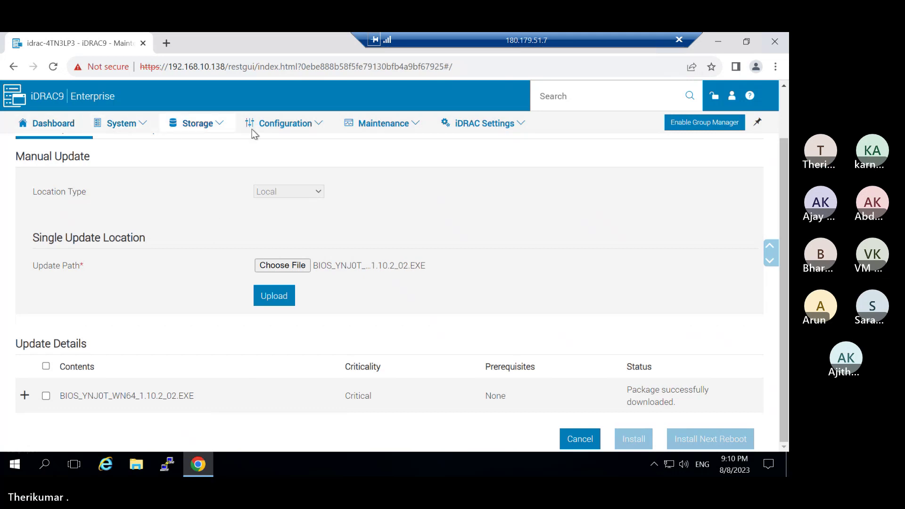
{"action": "scroll", "coordinate": [384, 197], "scroll_direction": "up", "scroll_amount": 2}
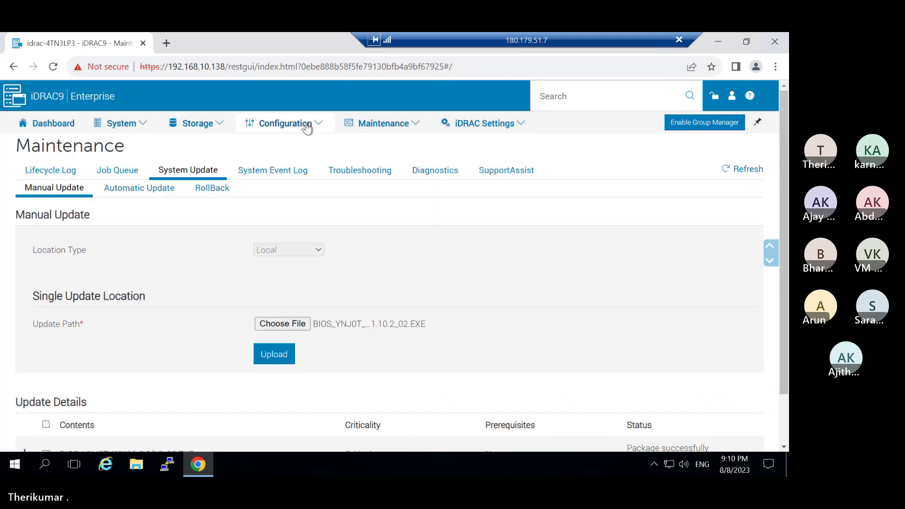
Leave System Update, discarding the uploaded file, and examine the descriptions and dates of the power supply events in the System Event Log.
{"action": "left_click", "coordinate": [264, 170]}
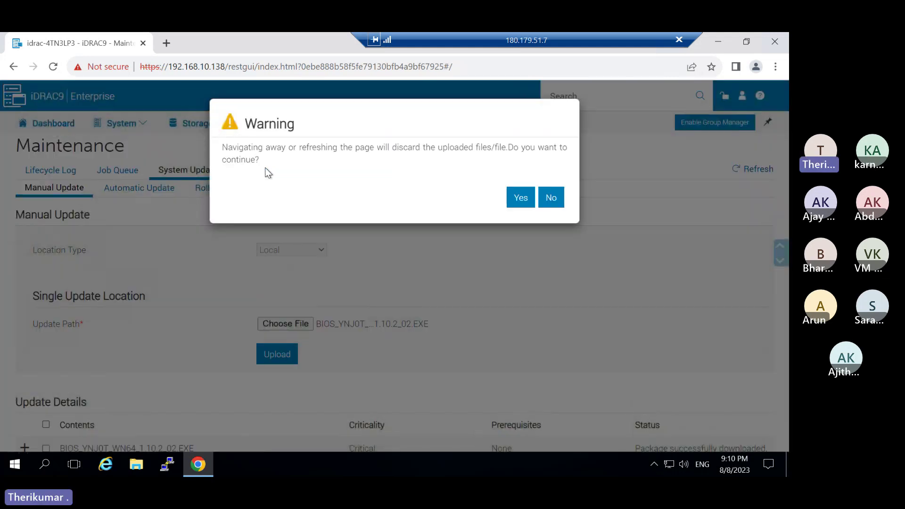
{"action": "left_click", "coordinate": [520, 197]}
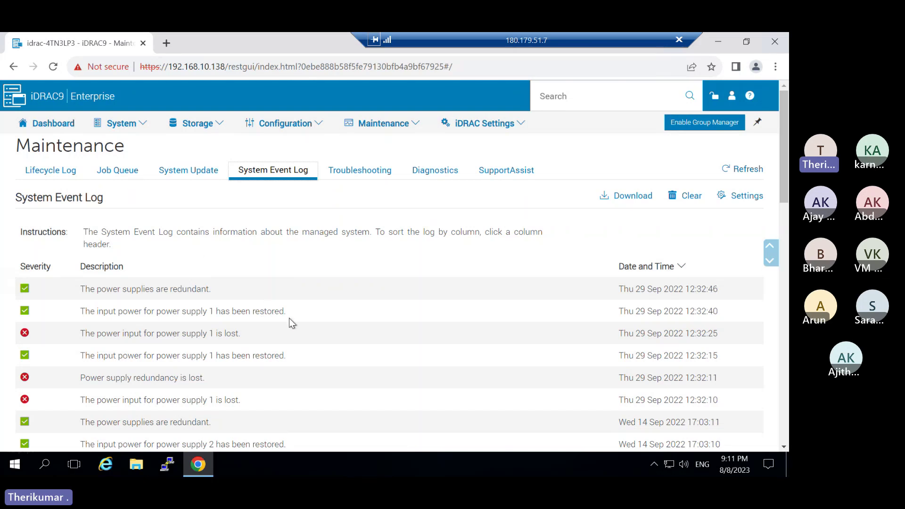
{"action": "scroll", "coordinate": [290, 319], "scroll_direction": "down", "scroll_amount": 4}
{"action": "scroll", "coordinate": [303, 352], "scroll_direction": "up", "scroll_amount": 4}
{"action": "left_click_drag", "start_coordinate": [81, 295], "coordinate": [310, 299]}
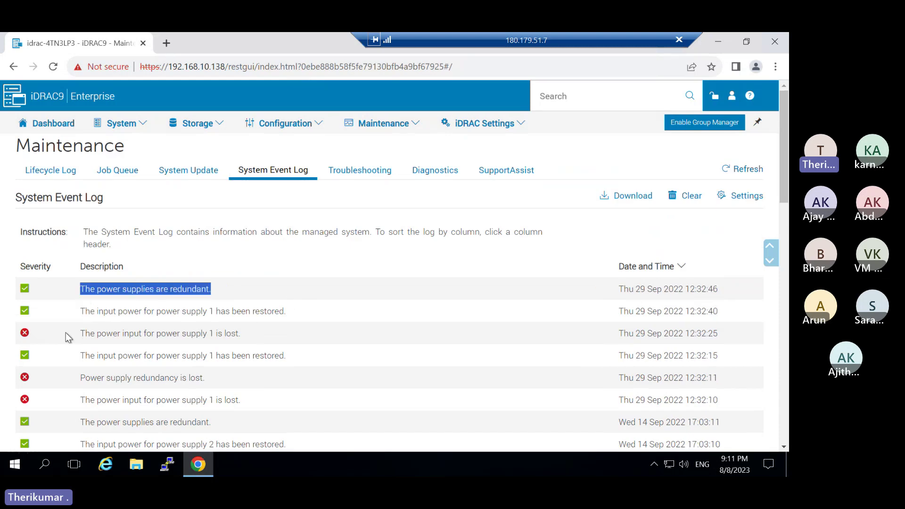
{"action": "left_click_drag", "start_coordinate": [80, 288], "coordinate": [614, 331]}
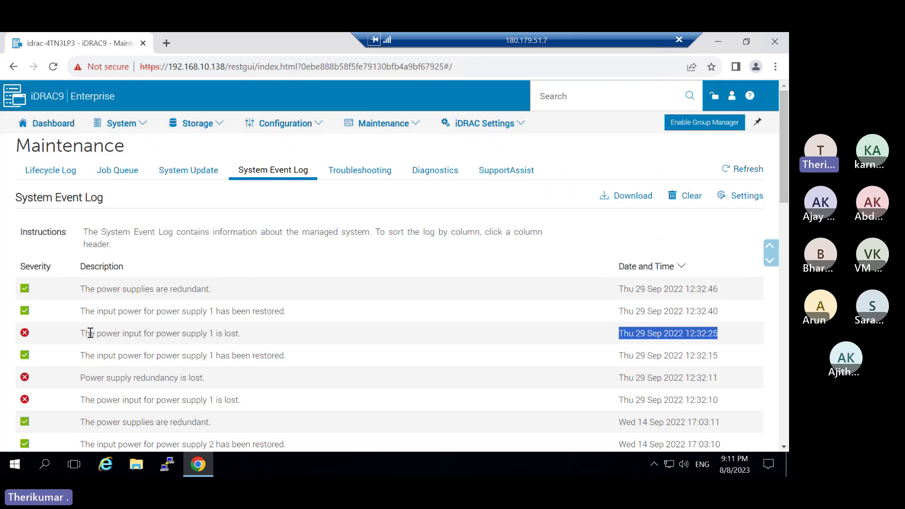
{"action": "scroll", "coordinate": [135, 338], "scroll_direction": "down", "scroll_amount": 15}
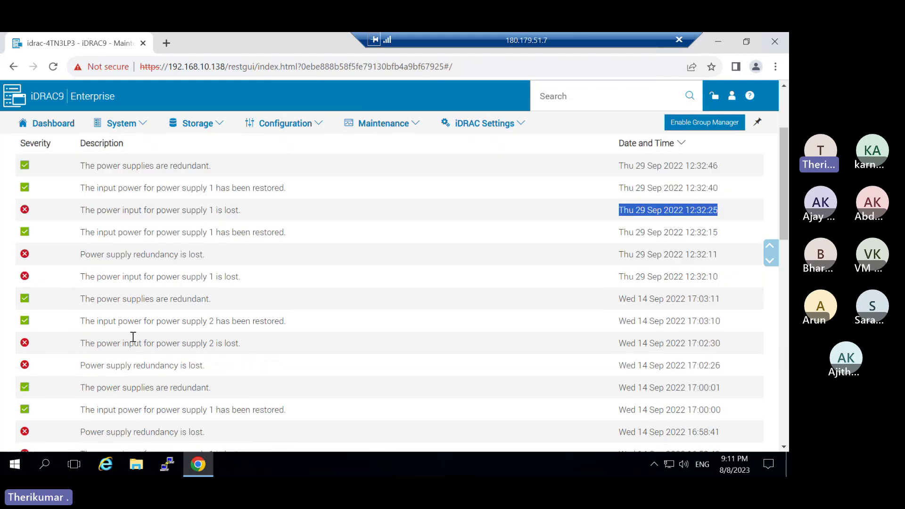
{"action": "scroll", "coordinate": [305, 385], "scroll_direction": "up", "scroll_amount": 15}
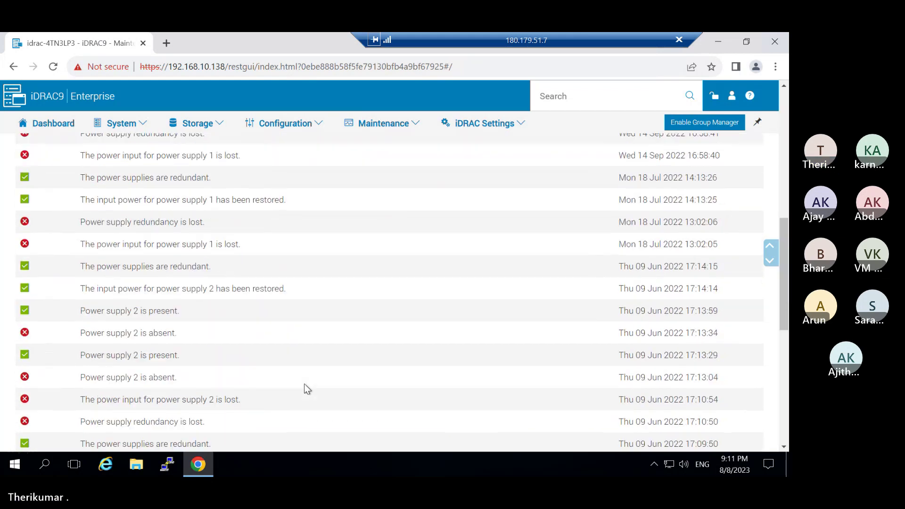
Sort the System Event Log by date oldest first, restore newest-first order, and check the log down to its earliest entries.
{"action": "left_click", "coordinate": [651, 269]}
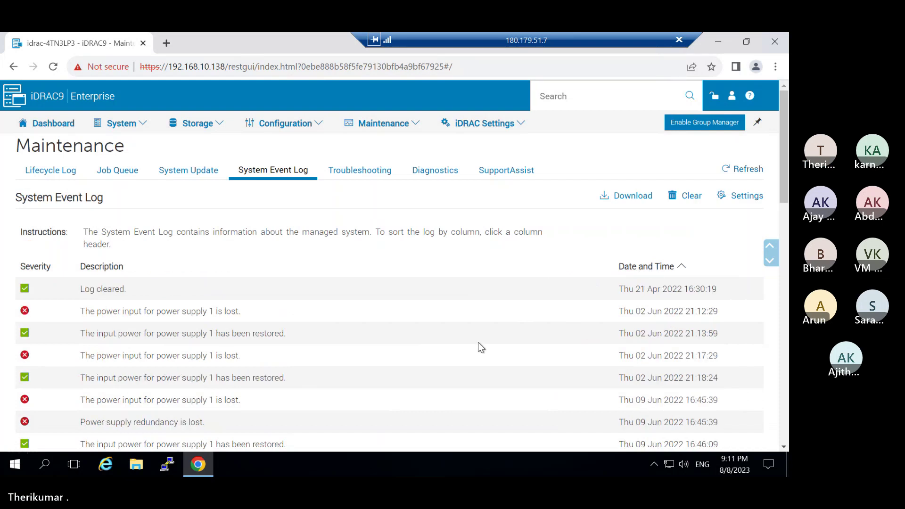
{"action": "left_click", "coordinate": [653, 270]}
{"action": "scroll", "coordinate": [318, 318], "scroll_direction": "down", "scroll_amount": 15}
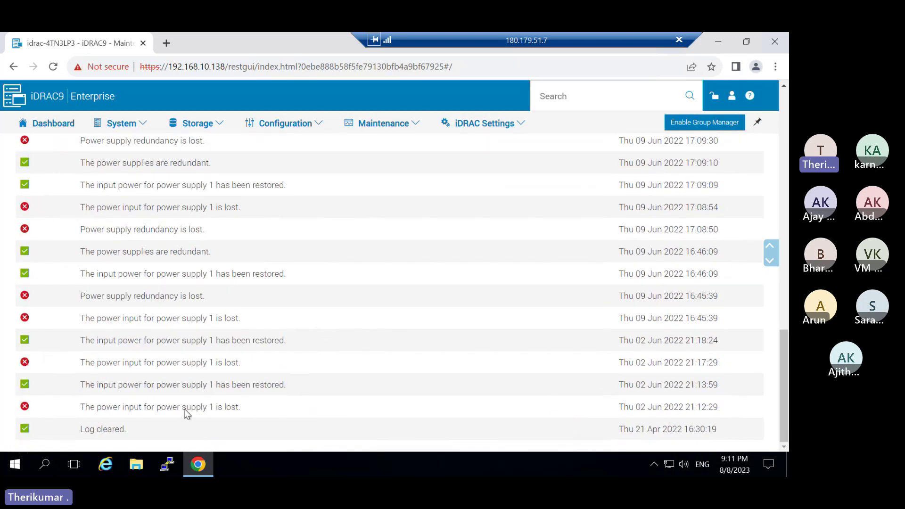
{"action": "scroll", "coordinate": [359, 340], "scroll_direction": "up", "scroll_amount": 8}
{"action": "scroll", "coordinate": [363, 343], "scroll_direction": "up", "scroll_amount": 5}
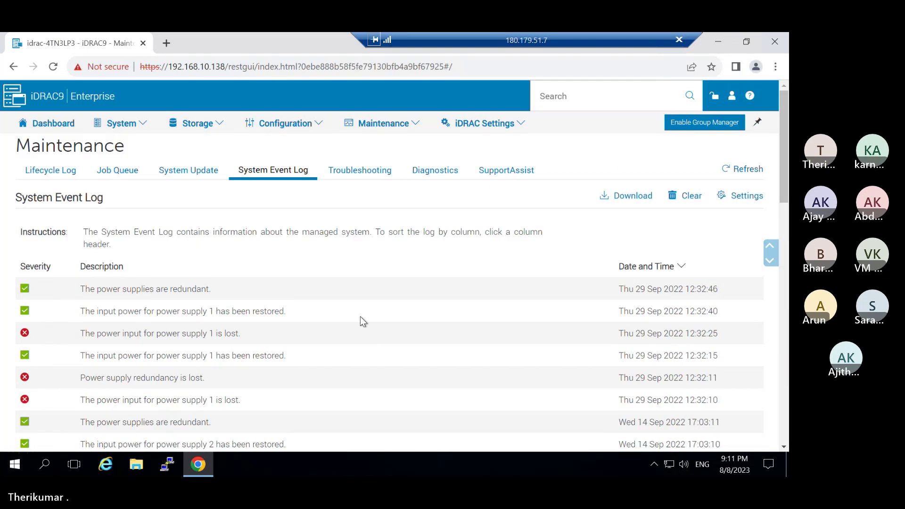
Review the Troubleshooting, Diagnostics and SupportAssist pages of Maintenance.
{"action": "left_click", "coordinate": [362, 173]}
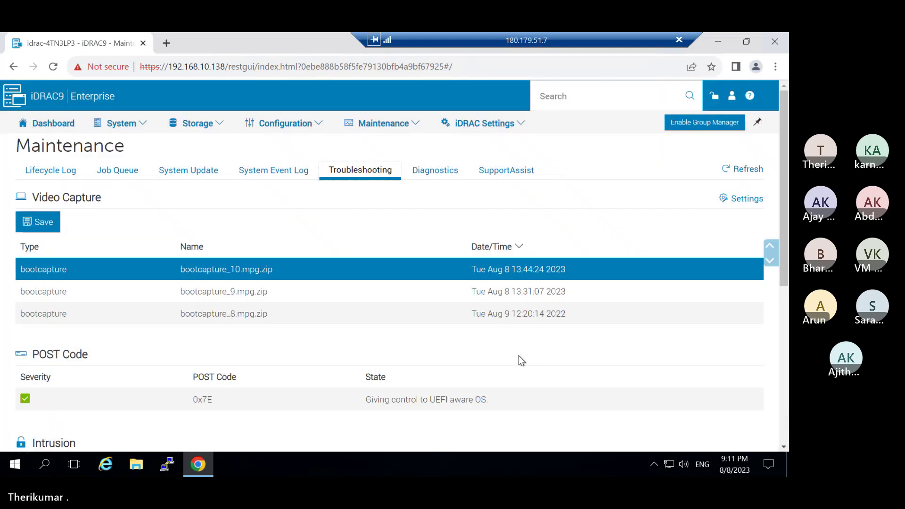
{"action": "scroll", "coordinate": [514, 349], "scroll_direction": "down", "scroll_amount": 5}
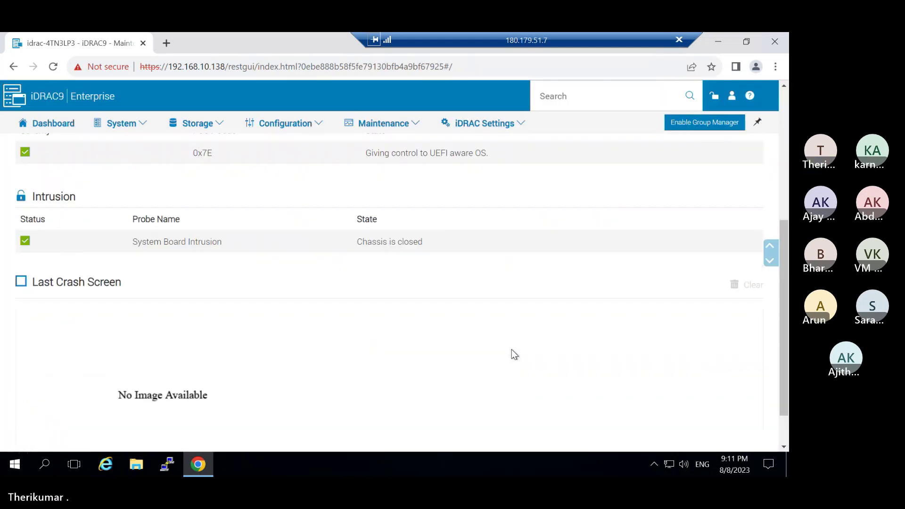
{"action": "scroll", "coordinate": [514, 354], "scroll_direction": "up", "scroll_amount": 5}
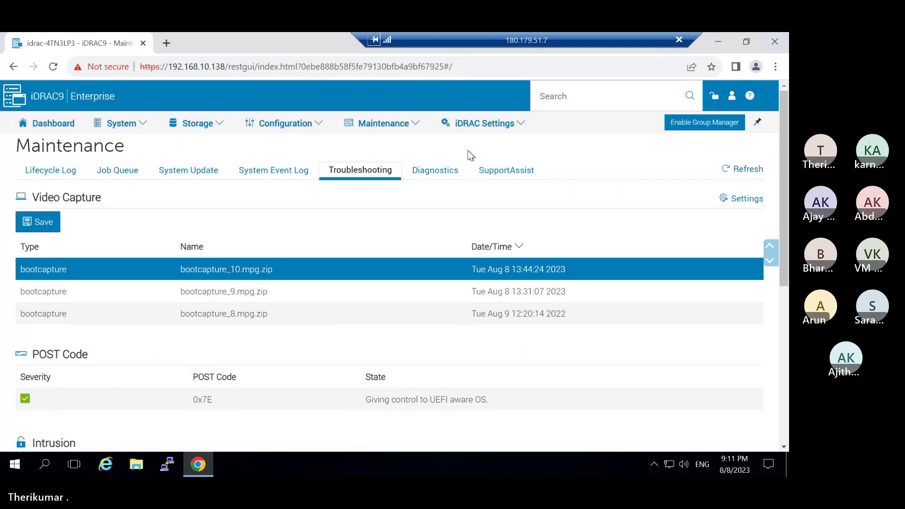
{"action": "left_click", "coordinate": [449, 171]}
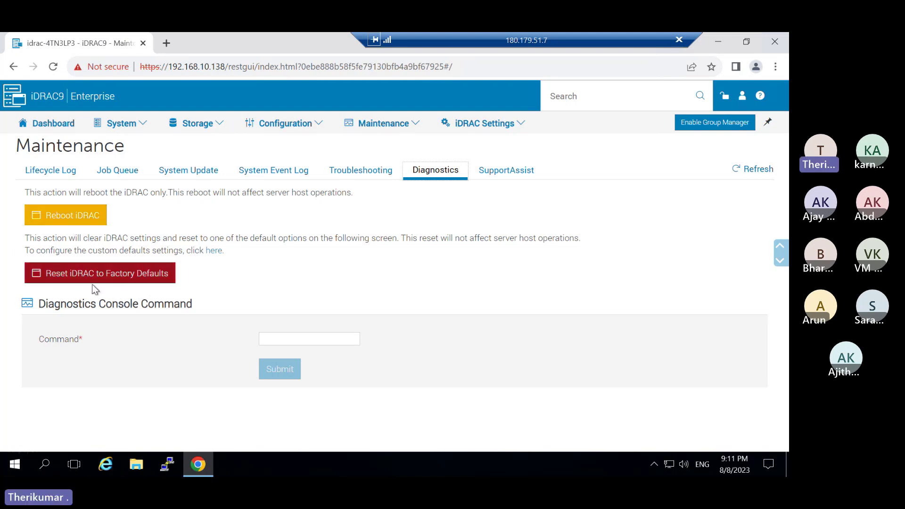
{"action": "left_click", "coordinate": [508, 171]}
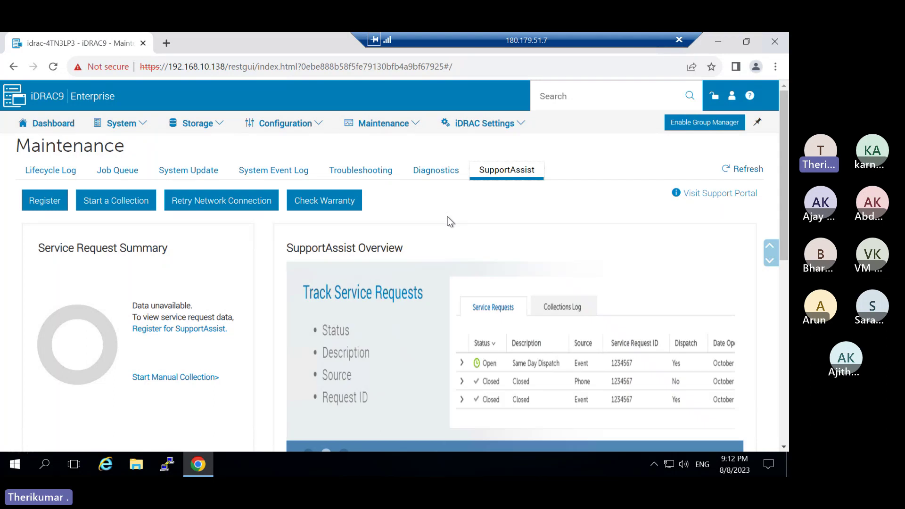
Look at the Lifecycle Log again, and show the iDRAC Settings overview.
{"action": "left_click", "coordinate": [409, 124]}
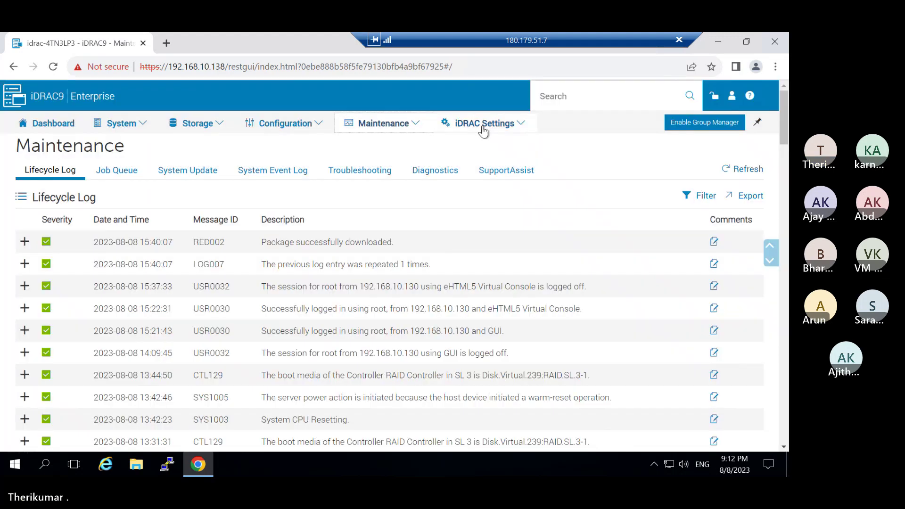
{"action": "left_click", "coordinate": [472, 124]}
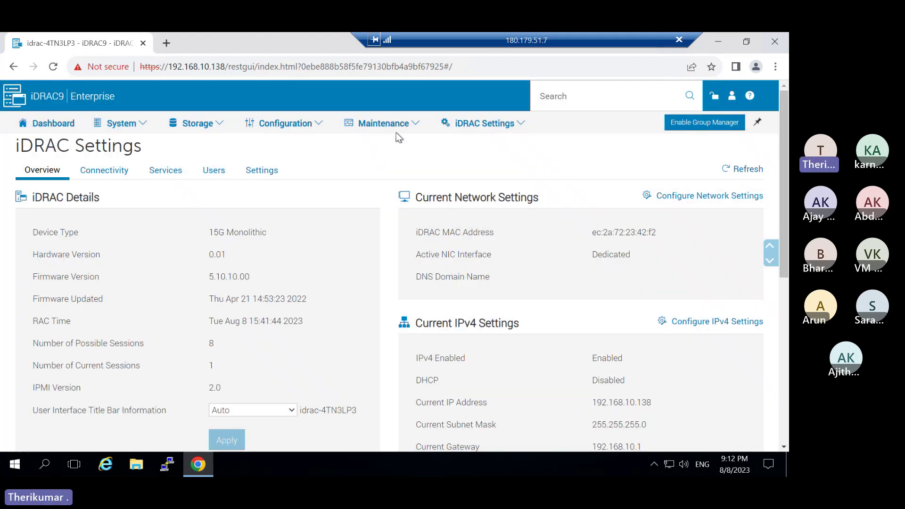
Review the Diagnostics page of Maintenance and show its SupportAssist page.
{"action": "left_click", "coordinate": [419, 126]}
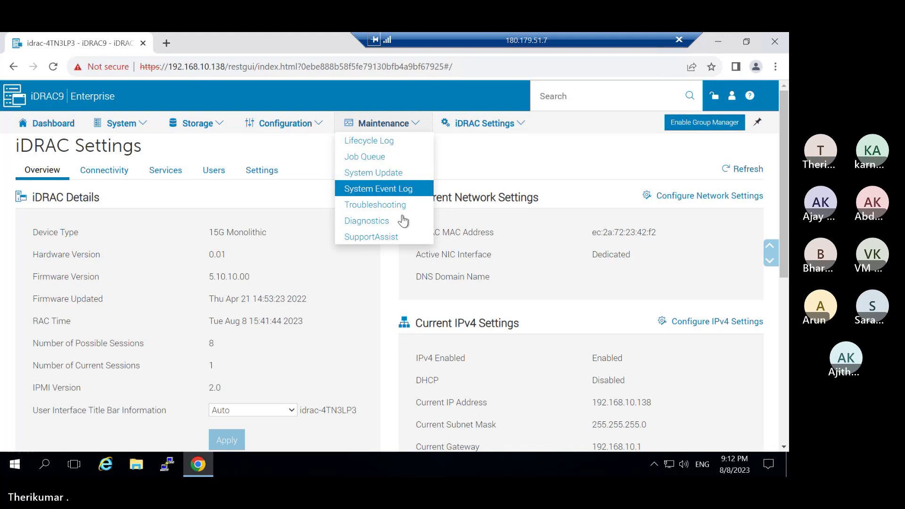
{"action": "left_click", "coordinate": [491, 173]}
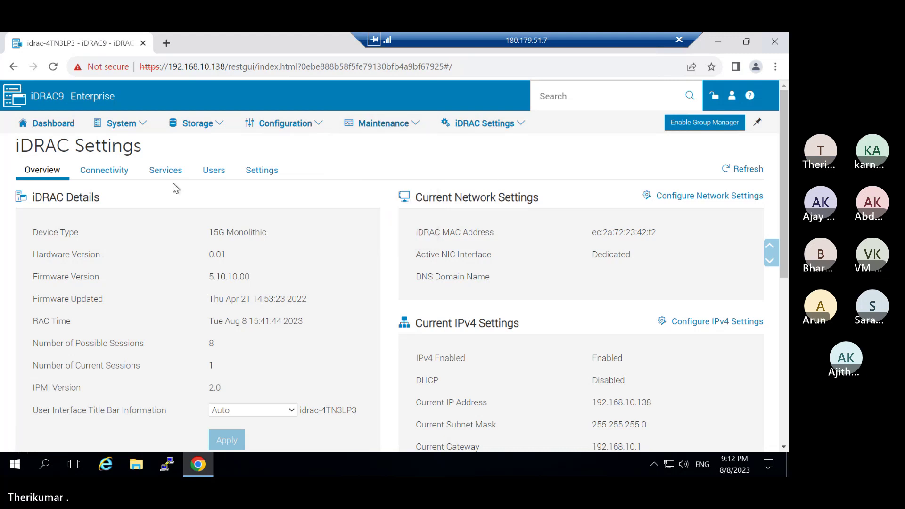
{"action": "left_click", "coordinate": [414, 124]}
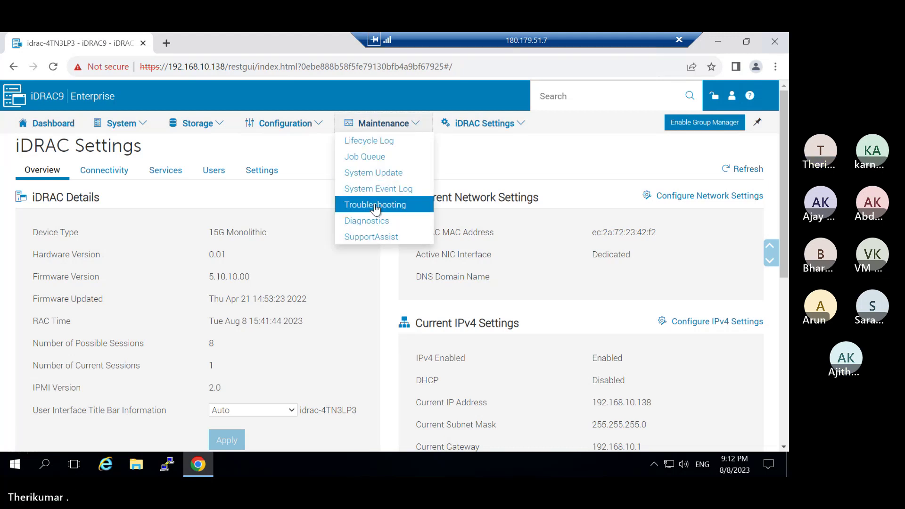
{"action": "left_click", "coordinate": [373, 228]}
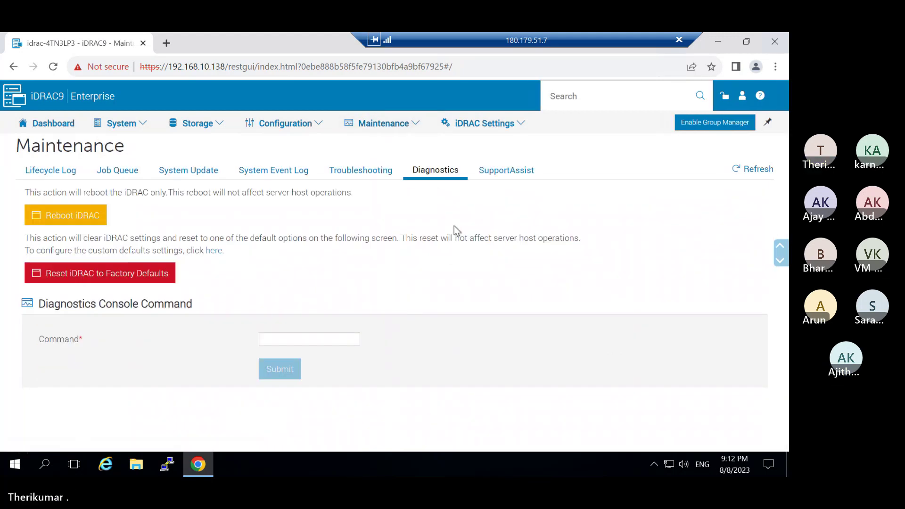
{"action": "left_click", "coordinate": [488, 176]}
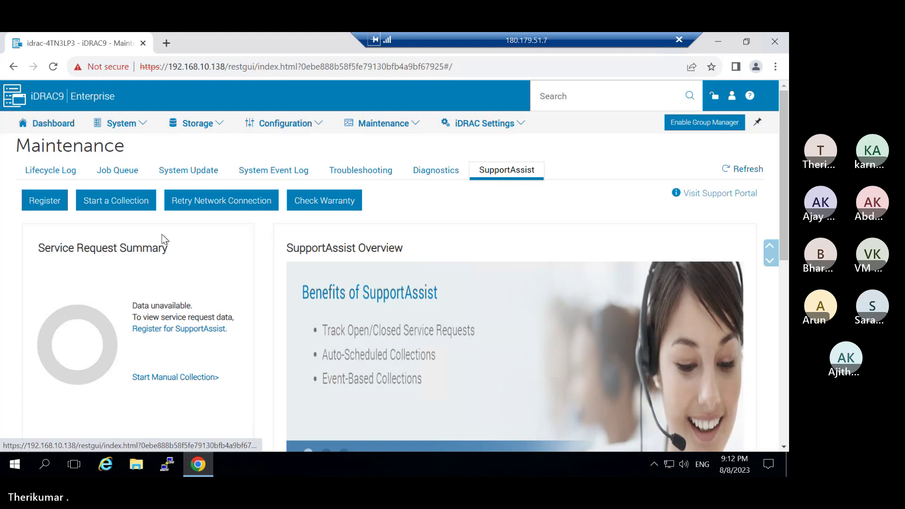
Examine the data and preference options for starting a SupportAssist collection, cancelling without collecting, and check them a second time.
{"action": "left_click", "coordinate": [115, 206]}
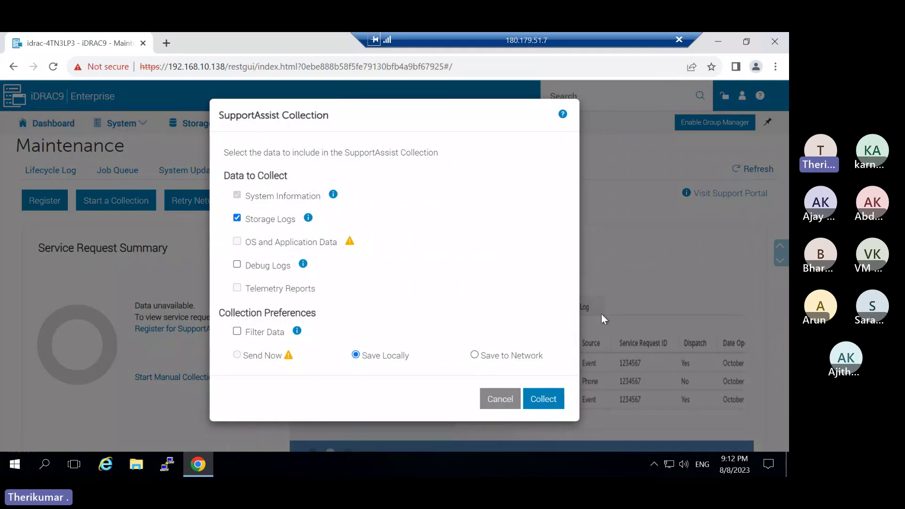
{"action": "left_click", "coordinate": [504, 401]}
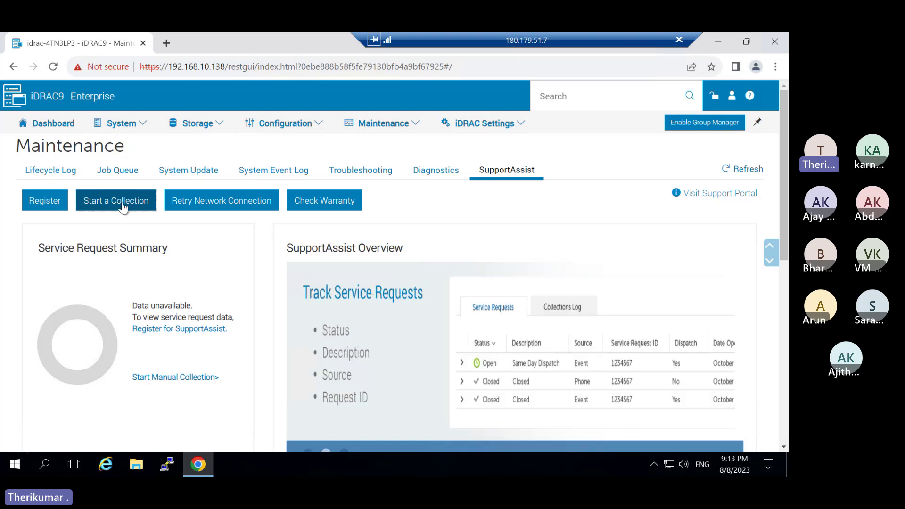
{"action": "left_click", "coordinate": [122, 203]}
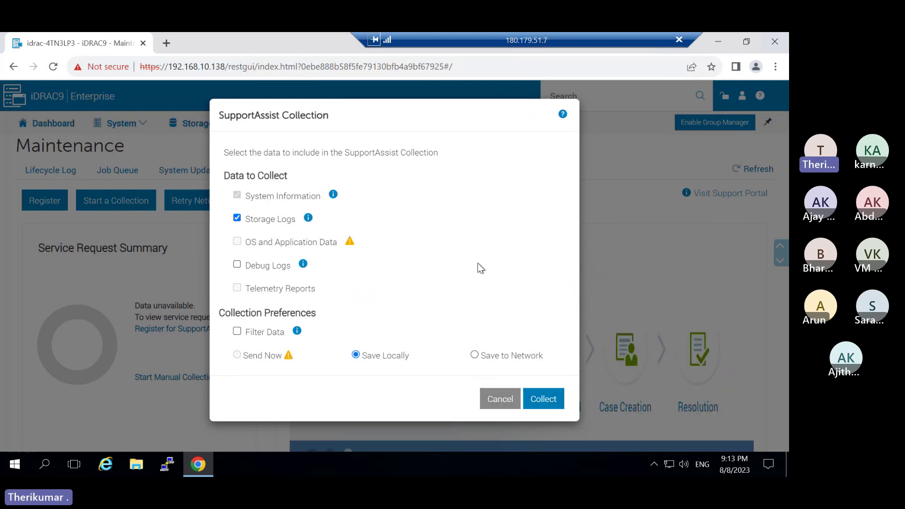
{"action": "left_click", "coordinate": [499, 404]}
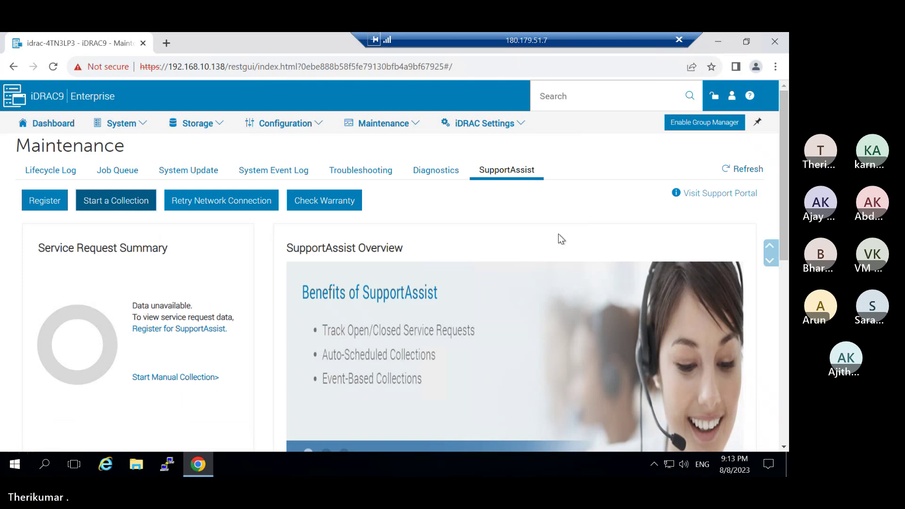
Check the current IPv4 settings in the iDRAC Settings overview and show their configuration section under Connectivity.
{"action": "left_click", "coordinate": [512, 126]}
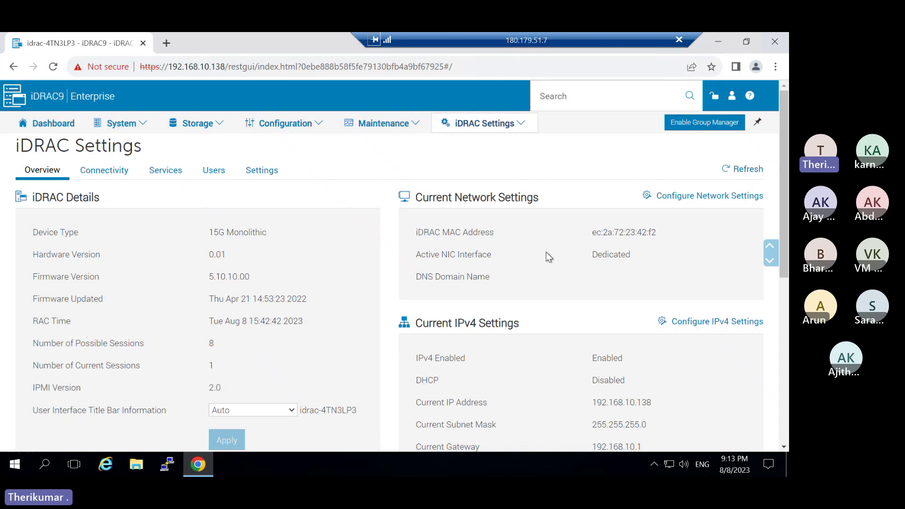
{"action": "scroll", "coordinate": [545, 257], "scroll_direction": "down", "scroll_amount": 2}
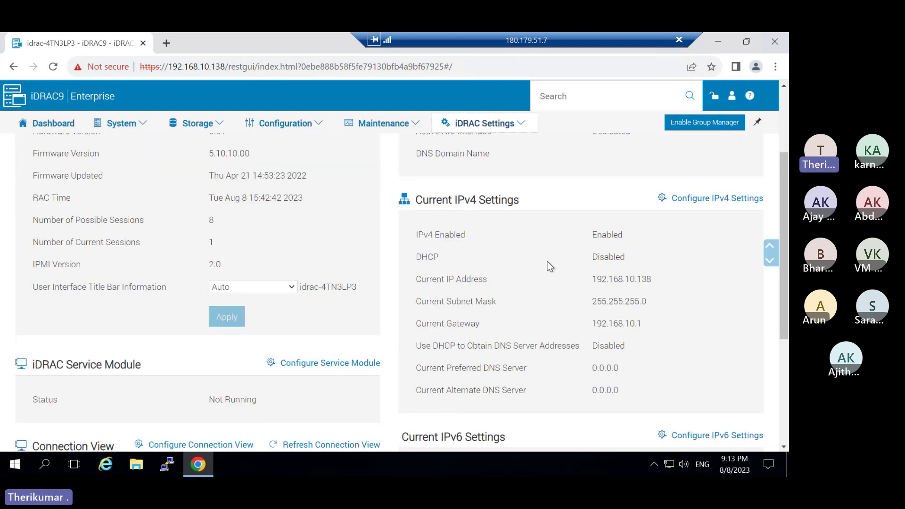
{"action": "left_click", "coordinate": [689, 201]}
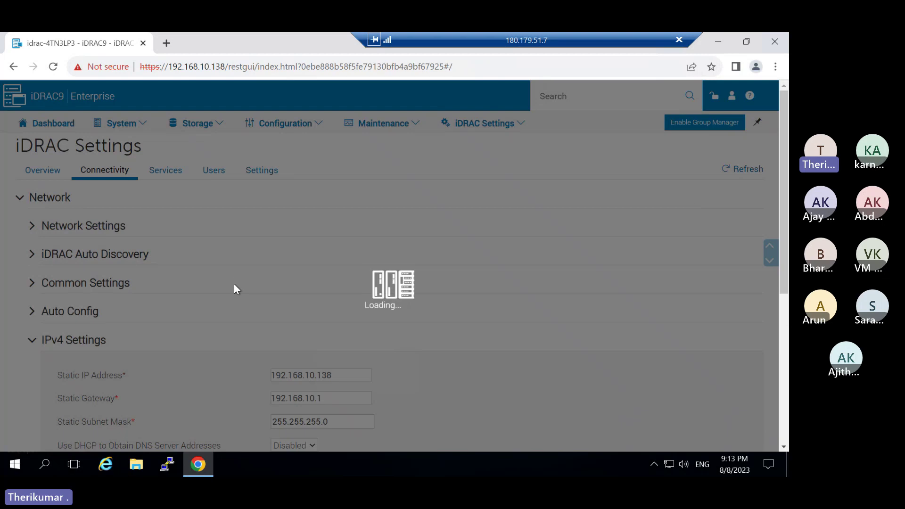
{"action": "scroll", "coordinate": [498, 384], "scroll_direction": "down", "scroll_amount": 2}
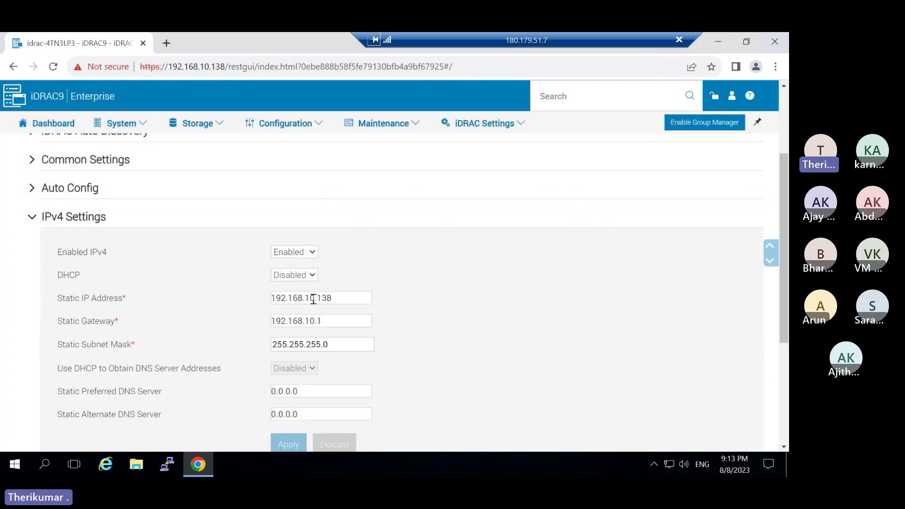
Try changing the static IP address to 192.168.10.139 in the IPv4 settings, and discard the edit without applying it.
{"action": "left_click", "coordinate": [344, 298]}
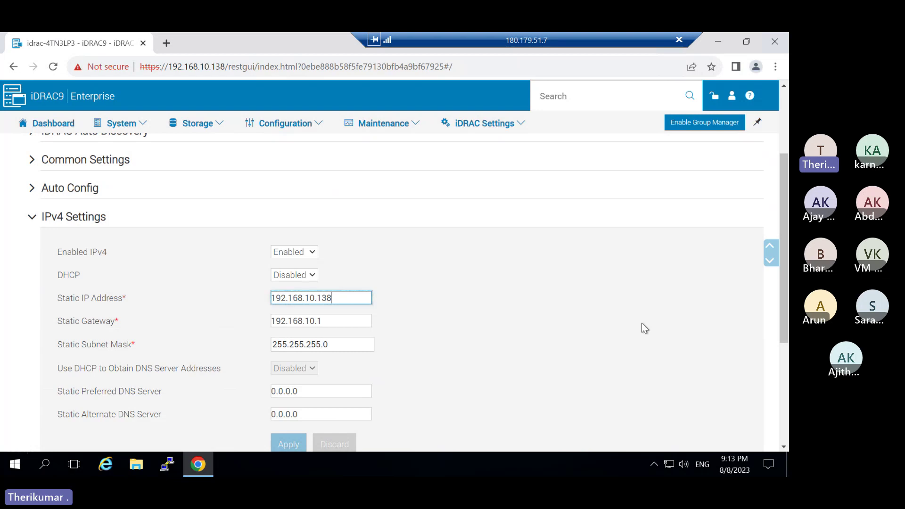
{"action": "key", "text": "BackSpace"}
{"action": "type", "text": "9"}
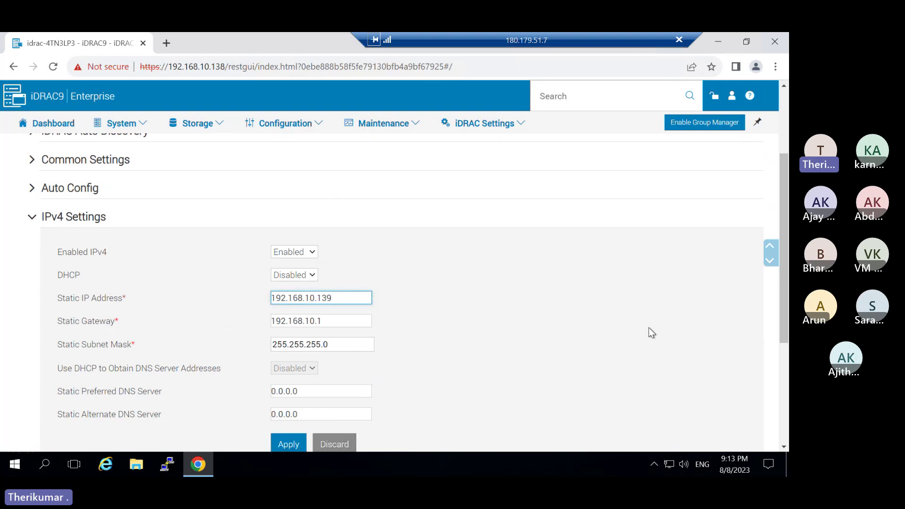
{"action": "scroll", "coordinate": [466, 356], "scroll_direction": "down", "scroll_amount": 3}
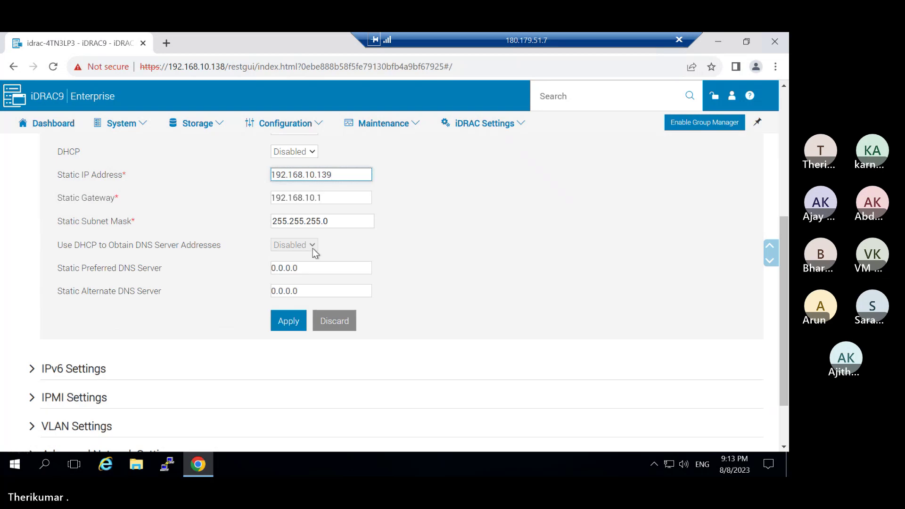
{"action": "left_click", "coordinate": [344, 324]}
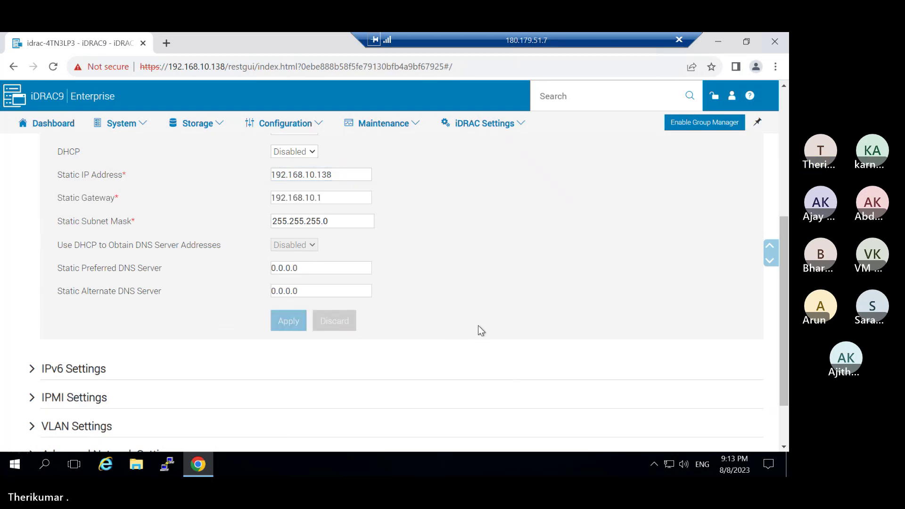
Examine the NIC options under Network Settings, collapse that section, and look over the remaining Connectivity sections.
{"action": "scroll", "coordinate": [479, 327], "scroll_direction": "up", "scroll_amount": 4}
{"action": "scroll", "coordinate": [277, 298], "scroll_direction": "up", "scroll_amount": 2}
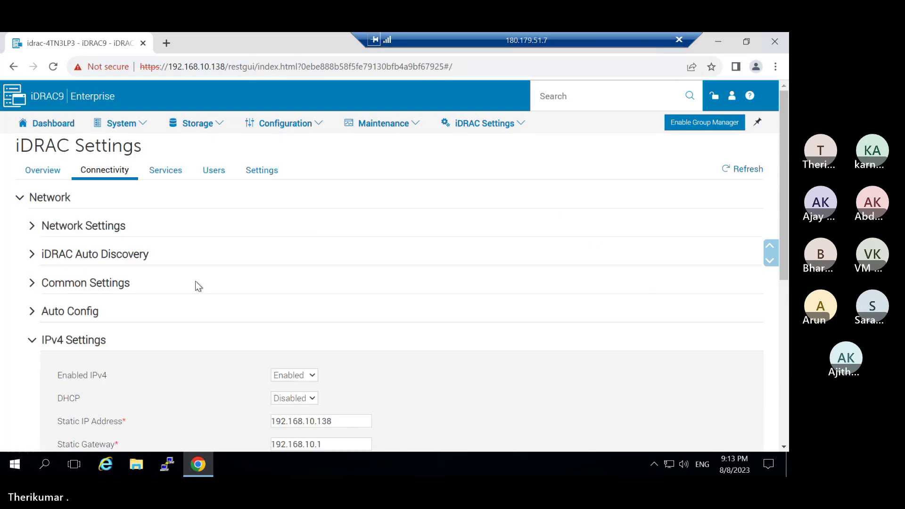
{"action": "left_click", "coordinate": [30, 227]}
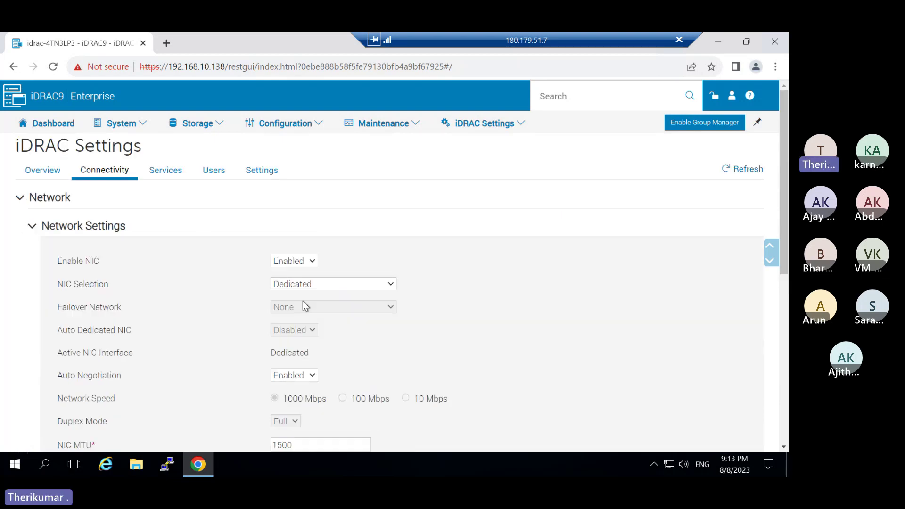
{"action": "left_click", "coordinate": [32, 230]}
{"action": "scroll", "coordinate": [360, 351], "scroll_direction": "down", "scroll_amount": 2}
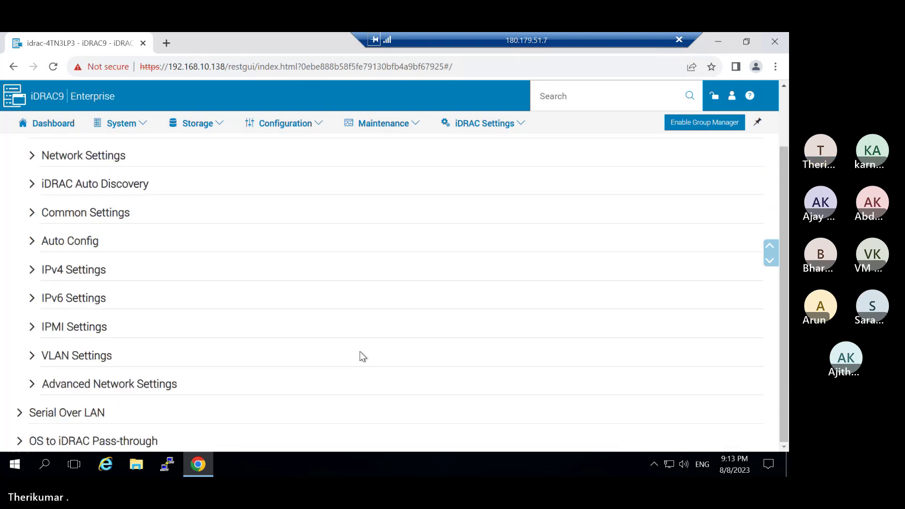
{"action": "scroll", "coordinate": [361, 352], "scroll_direction": "up", "scroll_amount": 2}
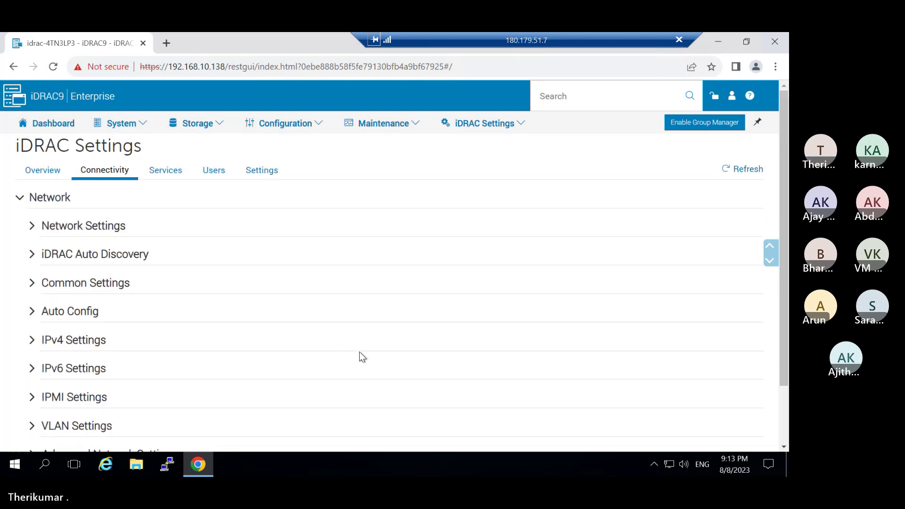
Show the Recent Logs on the Dashboard, launch the virtual console to view the ESXi host screen, and return to the Dashboard.
{"action": "left_click", "coordinate": [52, 127]}
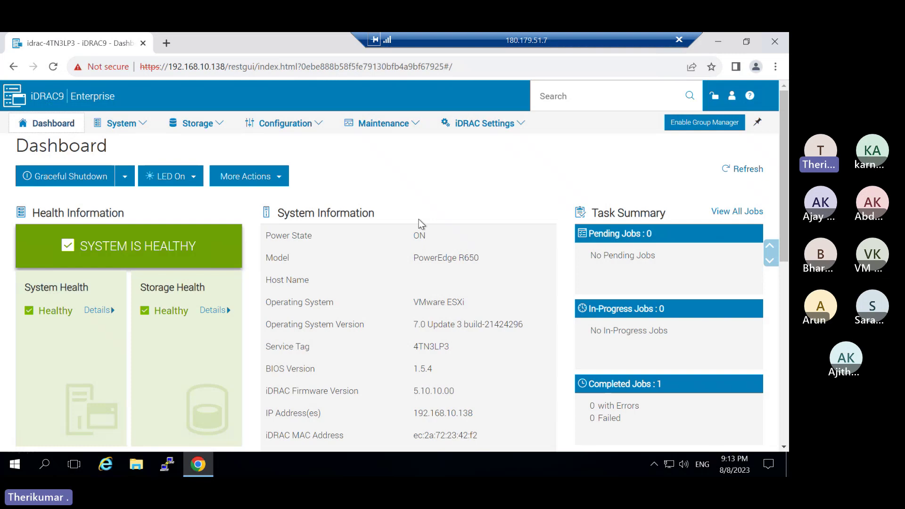
{"action": "scroll", "coordinate": [415, 233], "scroll_direction": "down", "scroll_amount": 6}
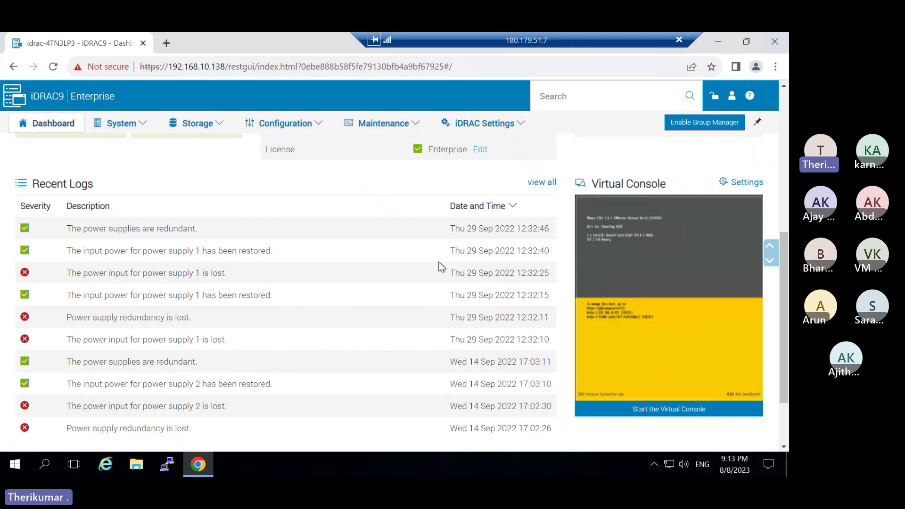
{"action": "left_click", "coordinate": [680, 354]}
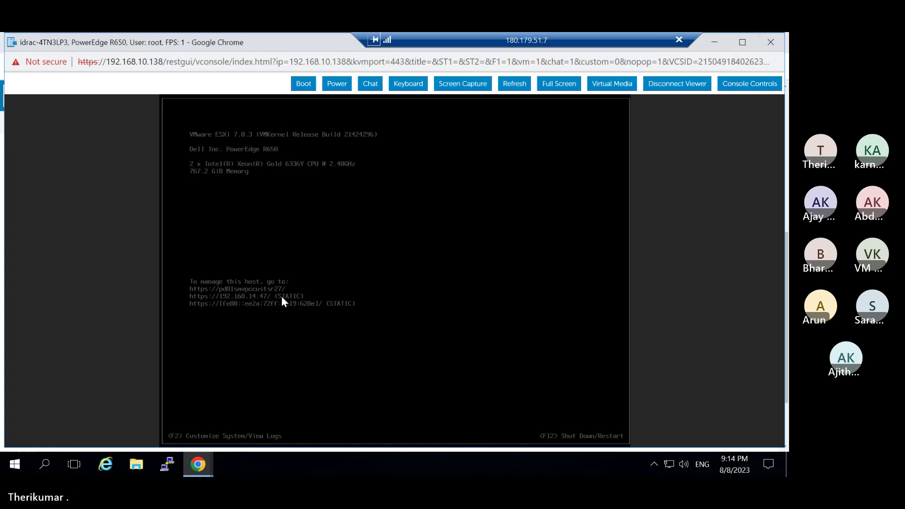
{"action": "key", "text": "alt+Tab"}
Minimize the remote session, switch to the Microsoft Teams meeting window, and stop the meeting recording.
{"action": "mouse_move", "coordinate": [565, 33]}
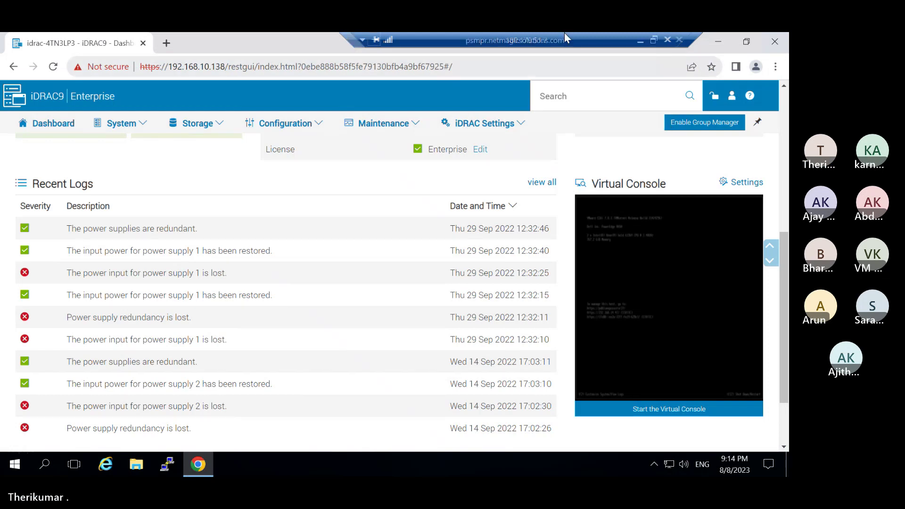
{"action": "left_click", "coordinate": [640, 41]}
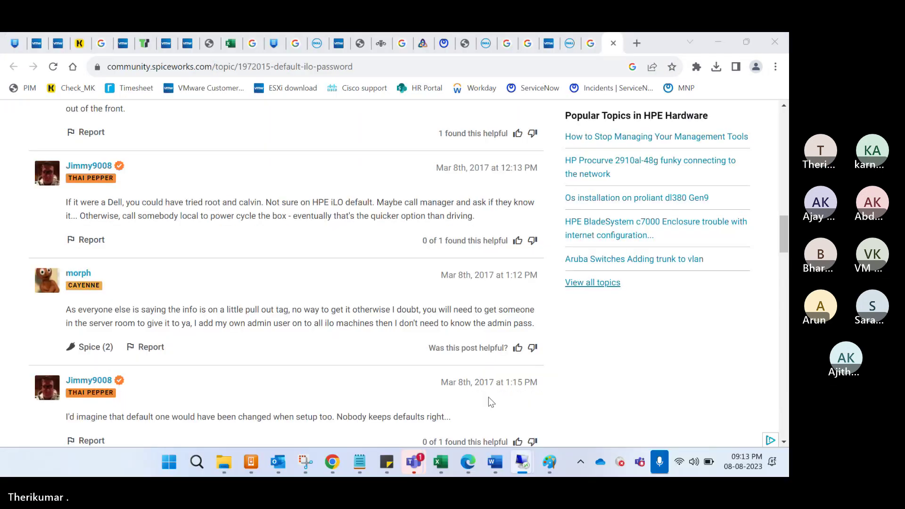
{"action": "mouse_move", "coordinate": [387, 461]}
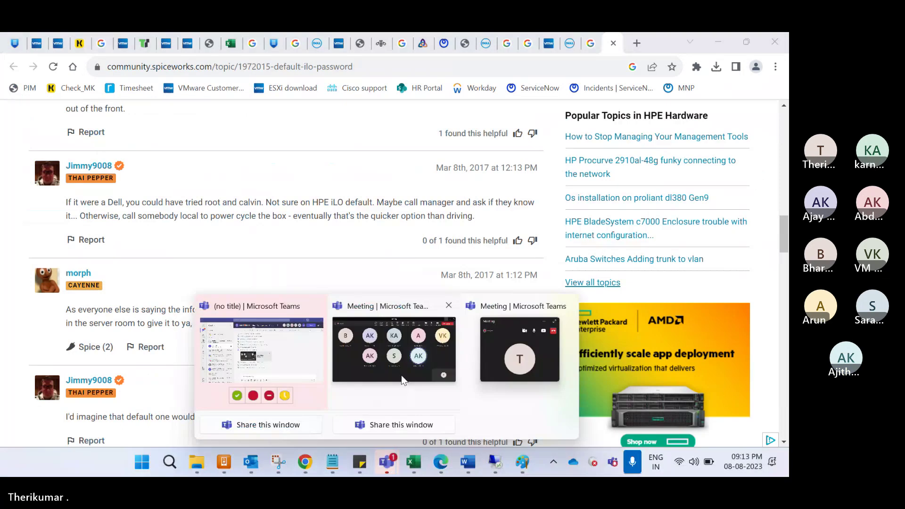
{"action": "left_click", "coordinate": [394, 358]}
{"action": "left_click", "coordinate": [554, 76]}
{"action": "mouse_move", "coordinate": [561, 109]}
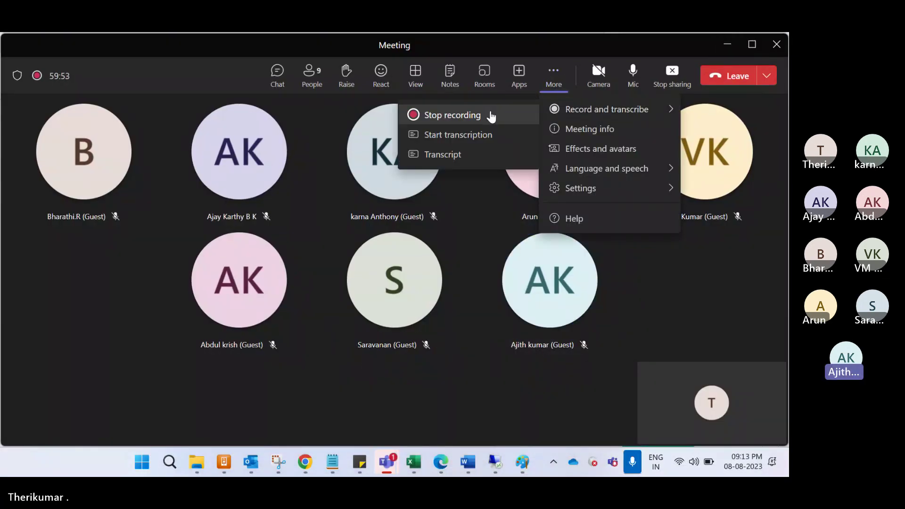
{"action": "left_click", "coordinate": [491, 118]}
{"action": "left_click", "coordinate": [480, 255]}
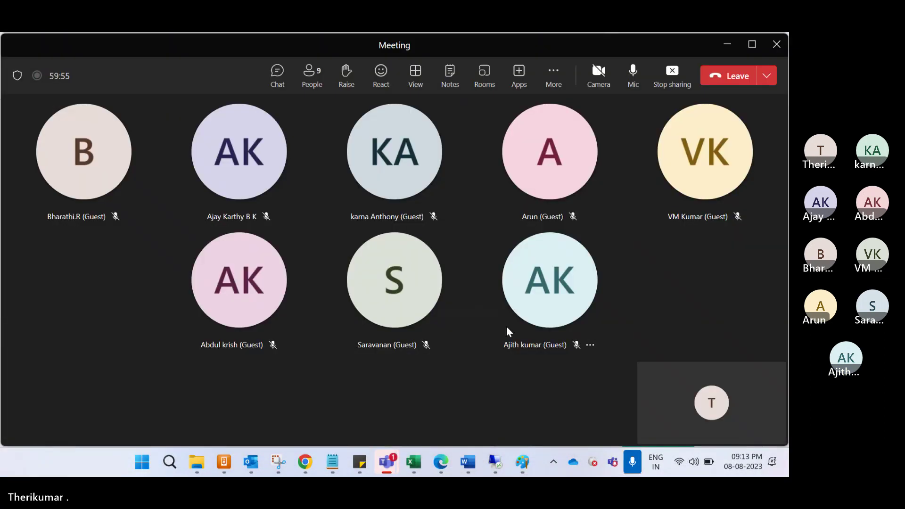